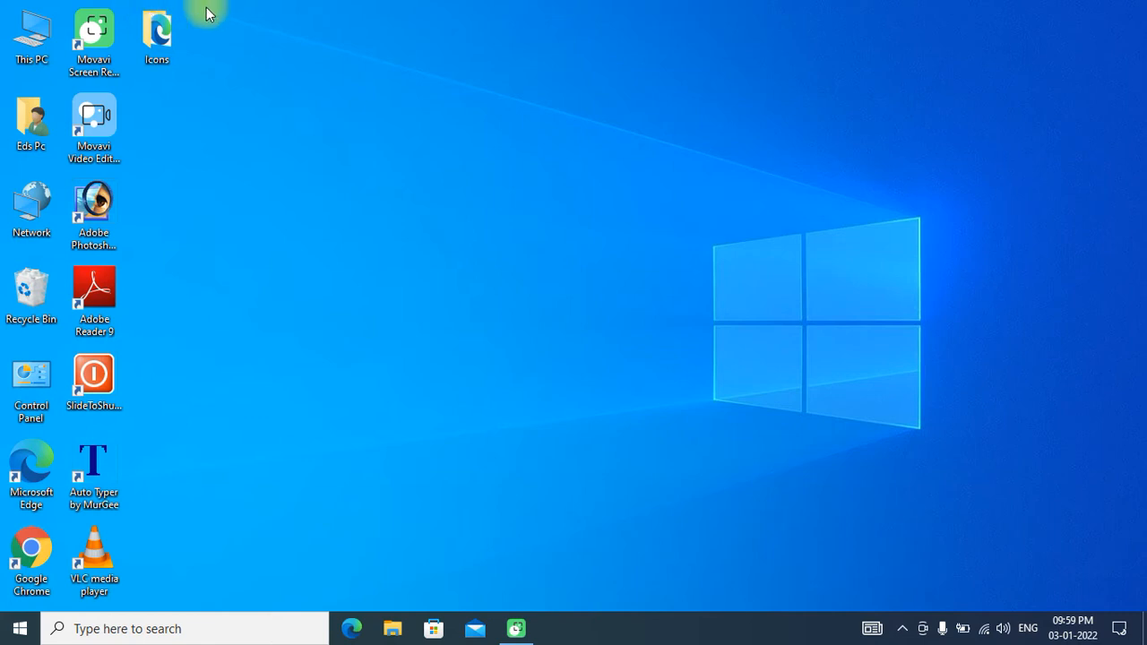
{"action": "right_click", "coordinate": [384, 78]}
{"action": "left_click", "coordinate": [430, 129]}
{"action": "right_click", "coordinate": [364, 95]}
{"action": "left_click", "coordinate": [423, 143]}
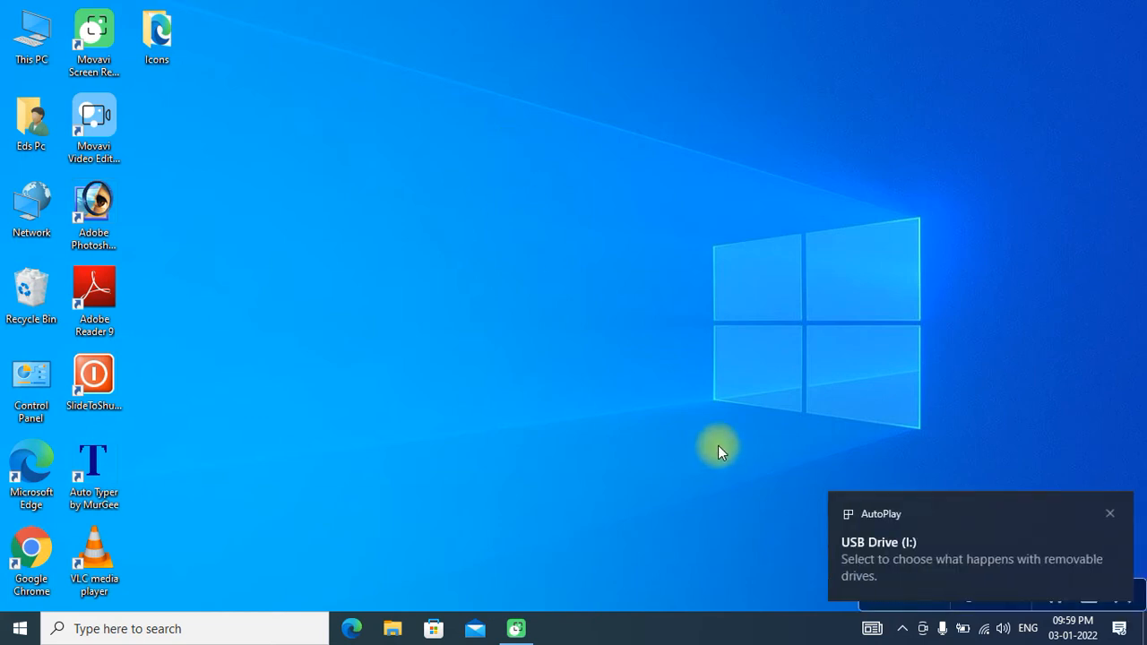
- Open This PC, dismiss the AutoPlay notification and select USB Drive (I:)
{"action": "double_click", "coordinate": [30, 38]}
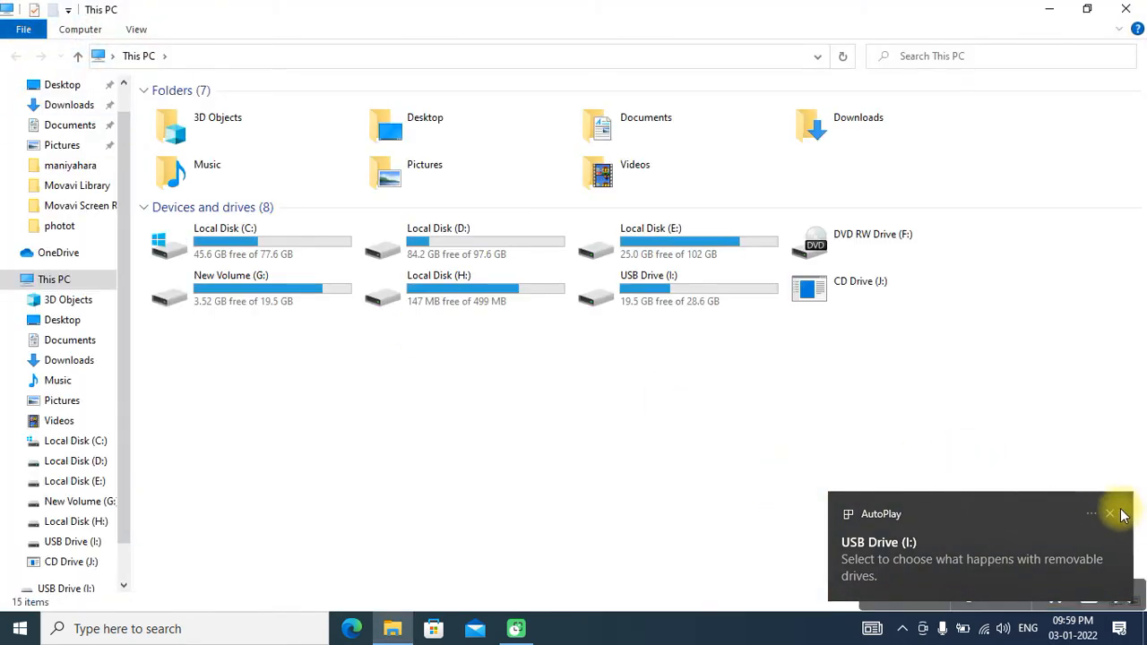
{"action": "left_click", "coordinate": [1108, 513]}
{"action": "left_click", "coordinate": [659, 293]}
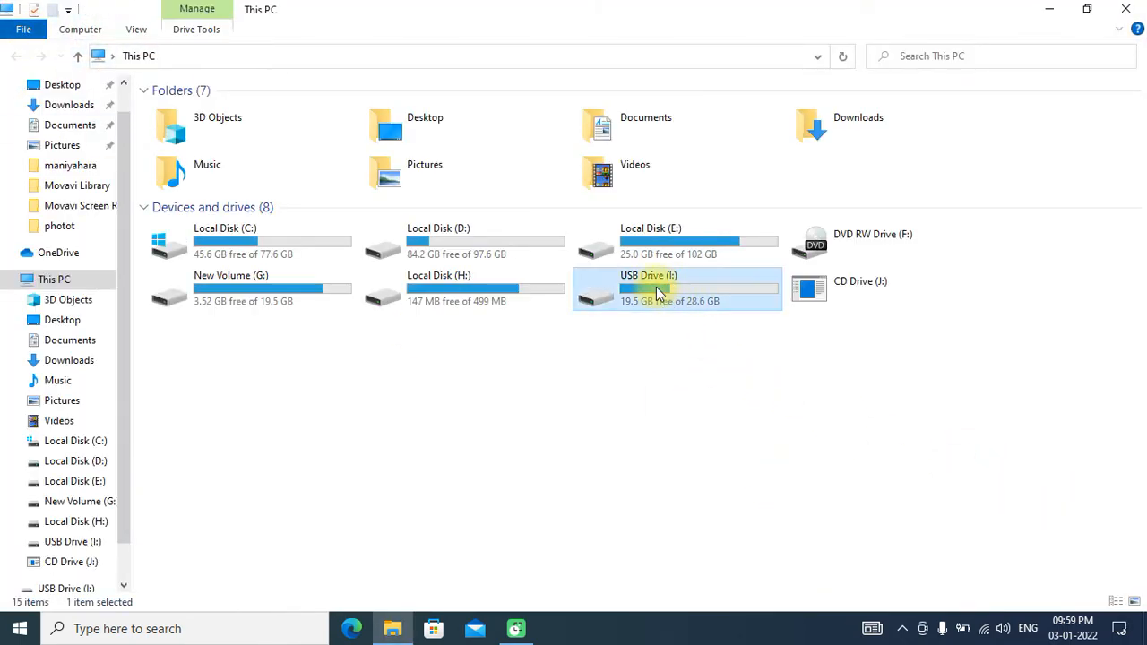
{"action": "right_click", "coordinate": [658, 293]}
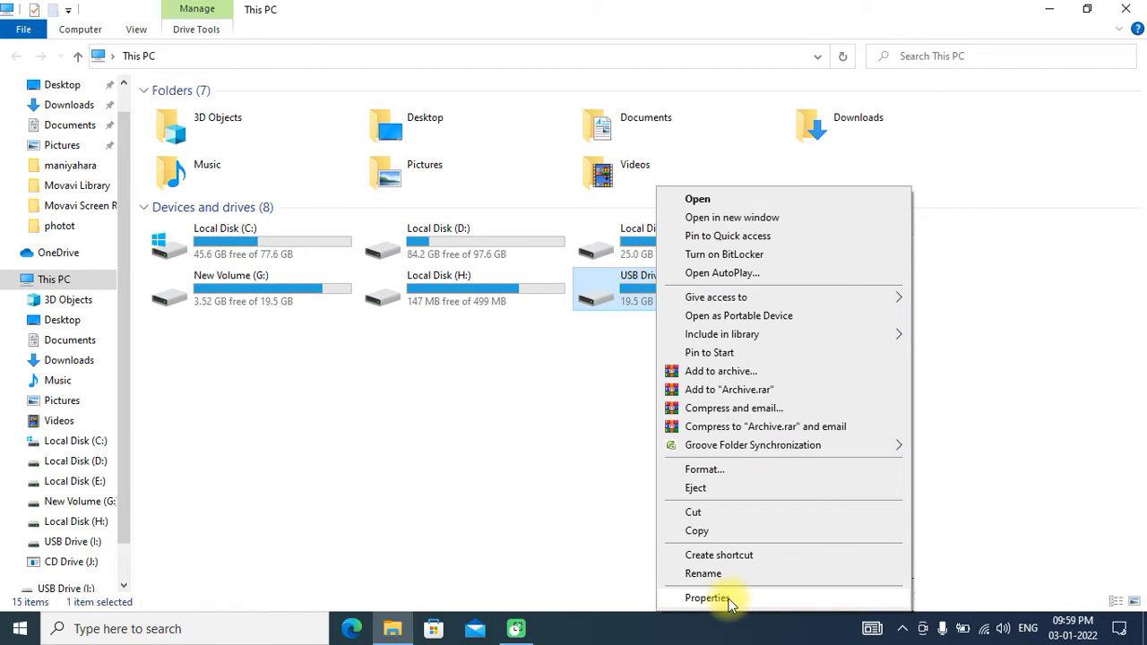
{"action": "left_click", "coordinate": [1062, 340]}
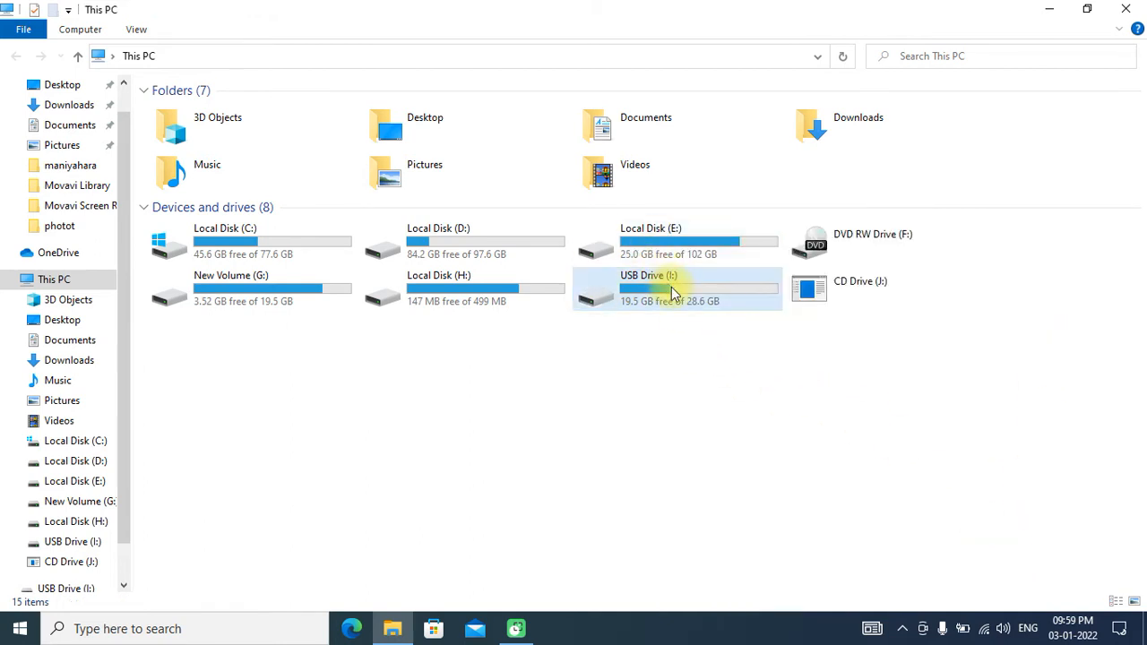
{"action": "left_click", "coordinate": [994, 627]}
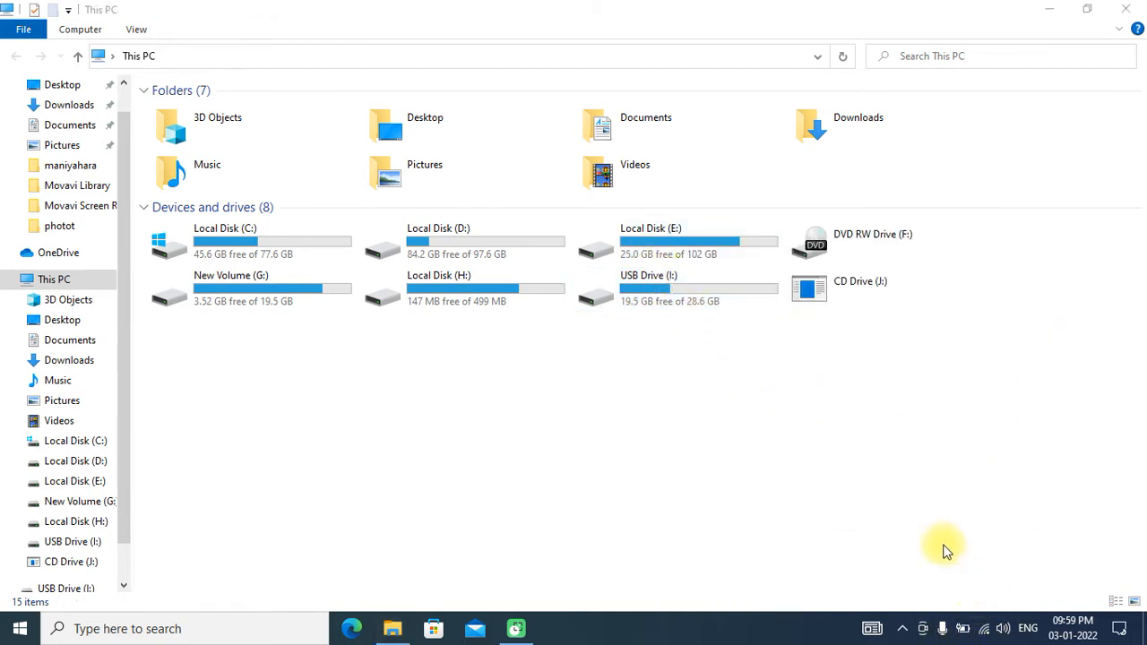
{"action": "mouse_move", "coordinate": [708, 254]}
{"action": "left_mouse_down"}
{"action": "mouse_move", "coordinate": [671, 256]}
{"action": "mouse_move", "coordinate": [686, 332]}
{"action": "mouse_move", "coordinate": [651, 268]}
{"action": "left_mouse_up"}
{"action": "left_click", "coordinate": [998, 594]}
{"action": "right_click", "coordinate": [658, 295]}
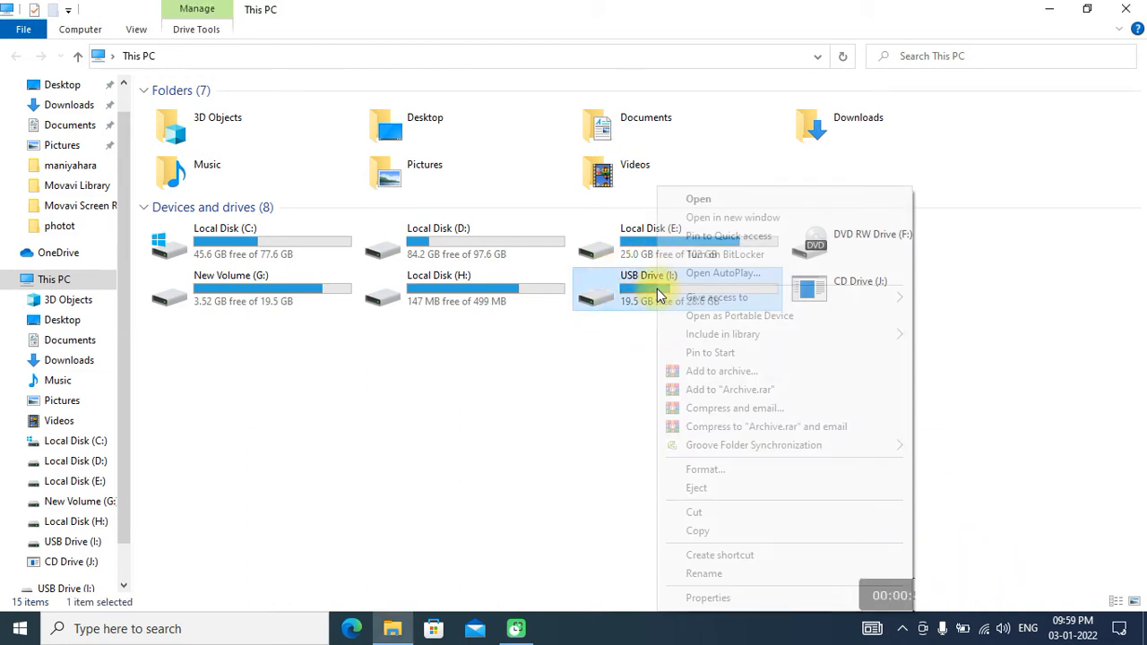
{"action": "left_click", "coordinate": [555, 564]}
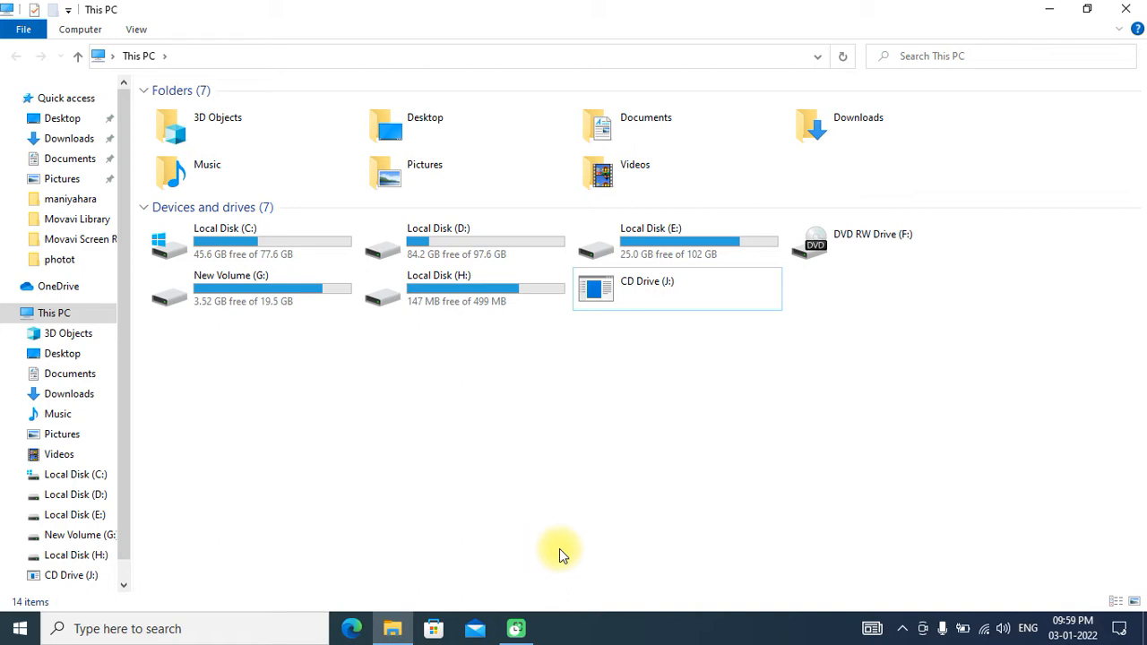
- View the contents of USB Drive (I:), return to This PC and dismiss the AutoPlay notification
{"action": "double_click", "coordinate": [681, 295]}
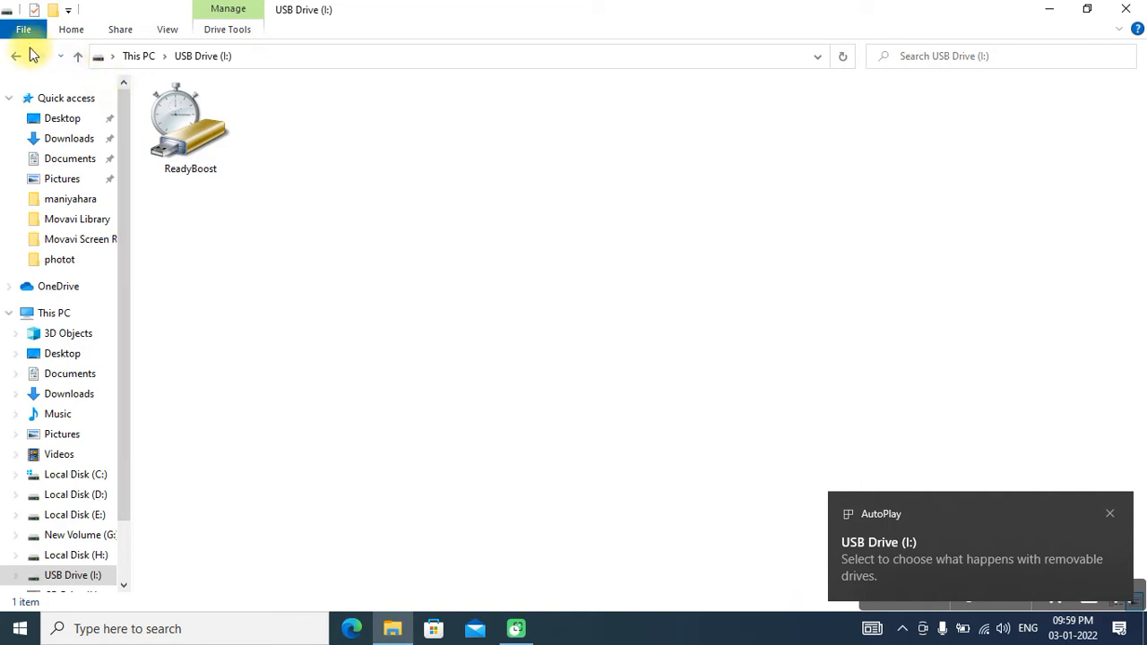
{"action": "left_click", "coordinate": [15, 56]}
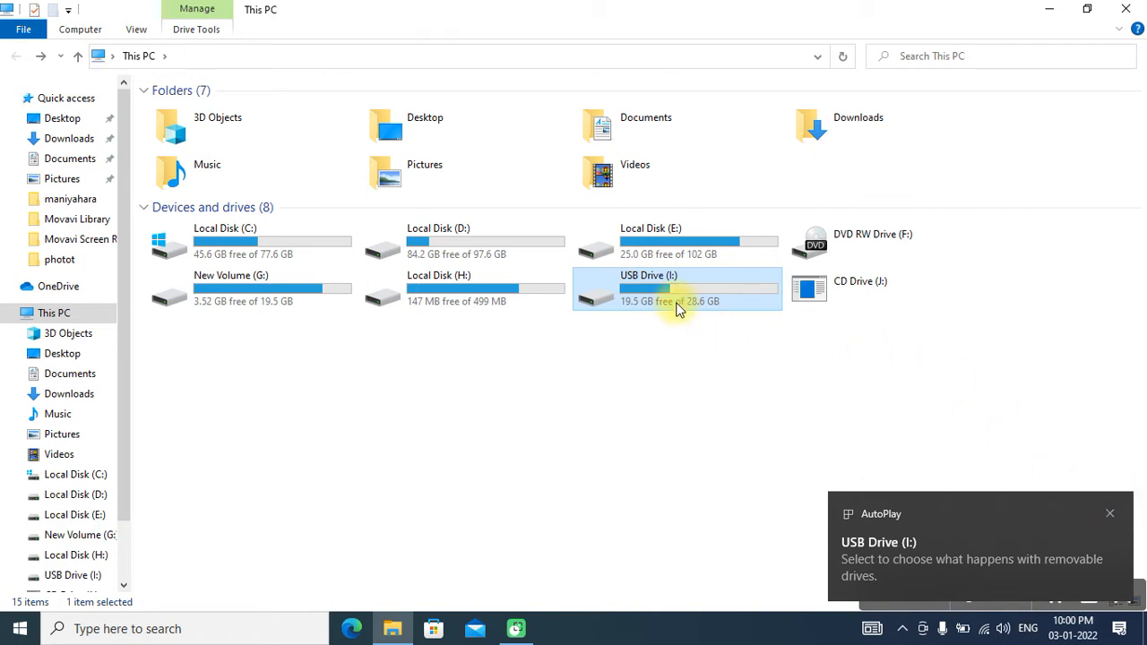
{"action": "left_click", "coordinate": [1108, 515]}
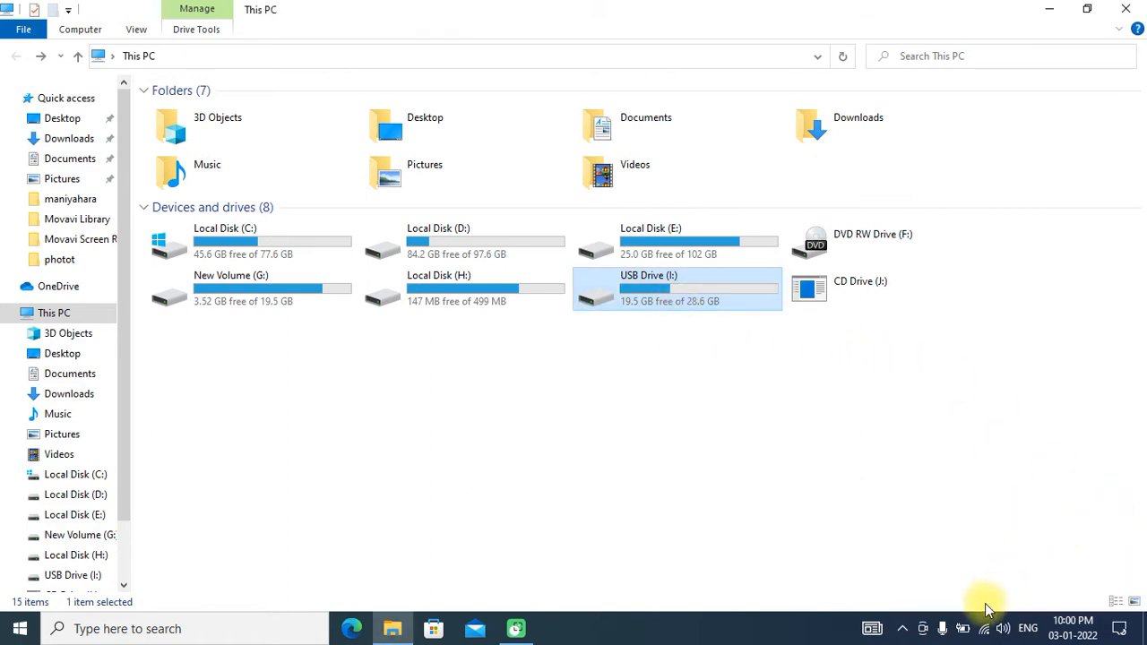
- Open the properties of USB Drive (I:) and show its ReadyBoost settings
{"action": "mouse_move", "coordinate": [689, 285]}
{"action": "left_mouse_down"}
{"action": "mouse_move", "coordinate": [613, 277]}
{"action": "mouse_move", "coordinate": [704, 276]}
{"action": "mouse_move", "coordinate": [688, 272]}
{"action": "left_mouse_up"}
{"action": "left_click", "coordinate": [640, 294]}
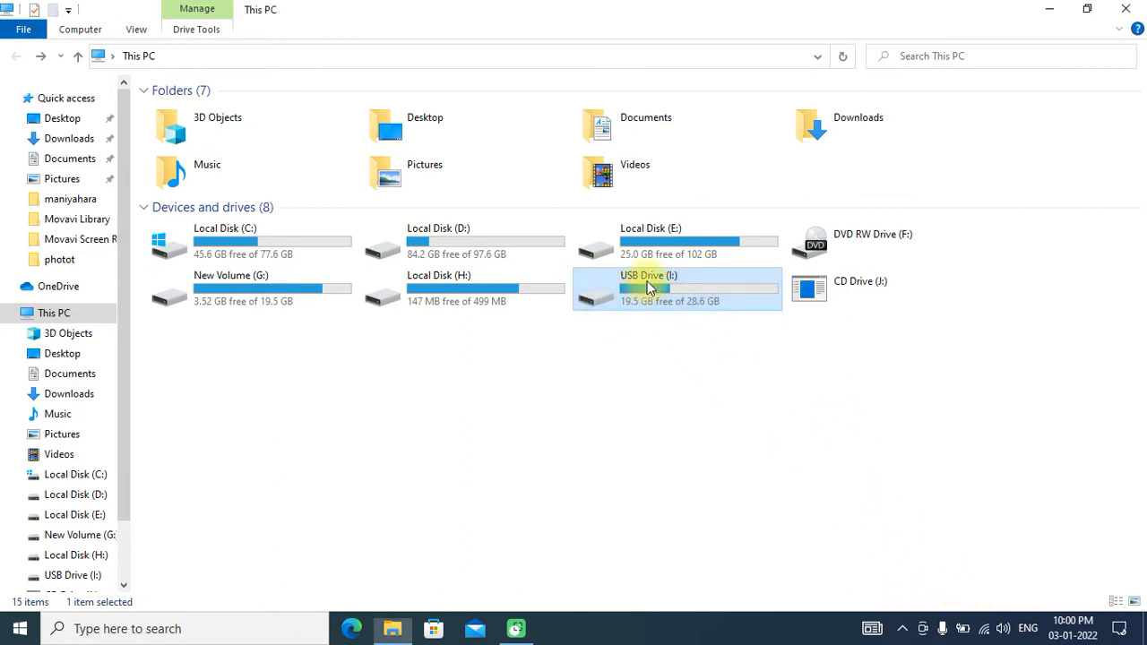
{"action": "right_click", "coordinate": [649, 287]}
{"action": "left_click", "coordinate": [717, 599]}
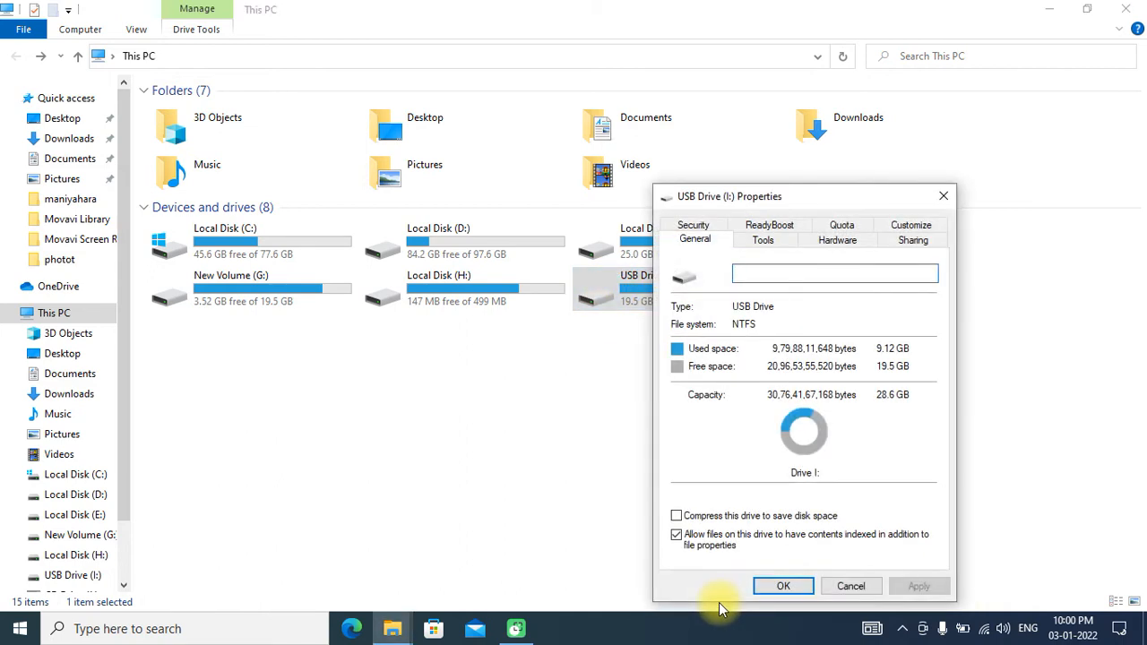
{"action": "left_click", "coordinate": [973, 592]}
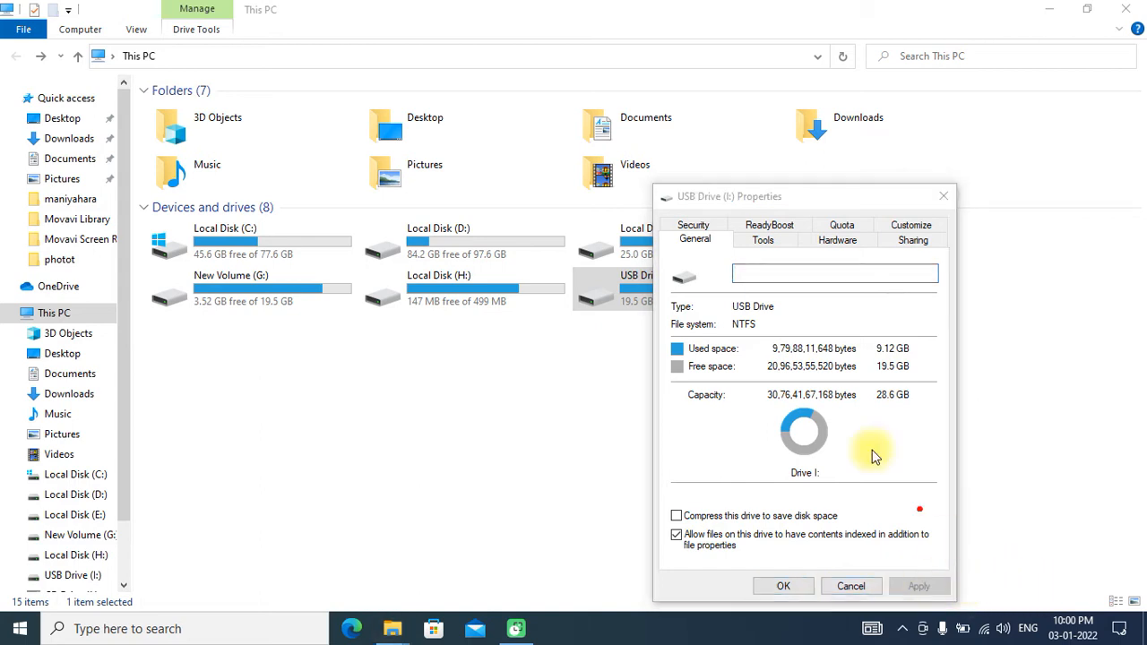
{"action": "mouse_move", "coordinate": [790, 222]}
{"action": "left_mouse_down"}
{"action": "mouse_move", "coordinate": [760, 212]}
{"action": "mouse_move", "coordinate": [728, 227]}
{"action": "mouse_move", "coordinate": [766, 240]}
{"action": "mouse_move", "coordinate": [806, 233]}
{"action": "mouse_move", "coordinate": [778, 217]}
{"action": "left_mouse_up"}
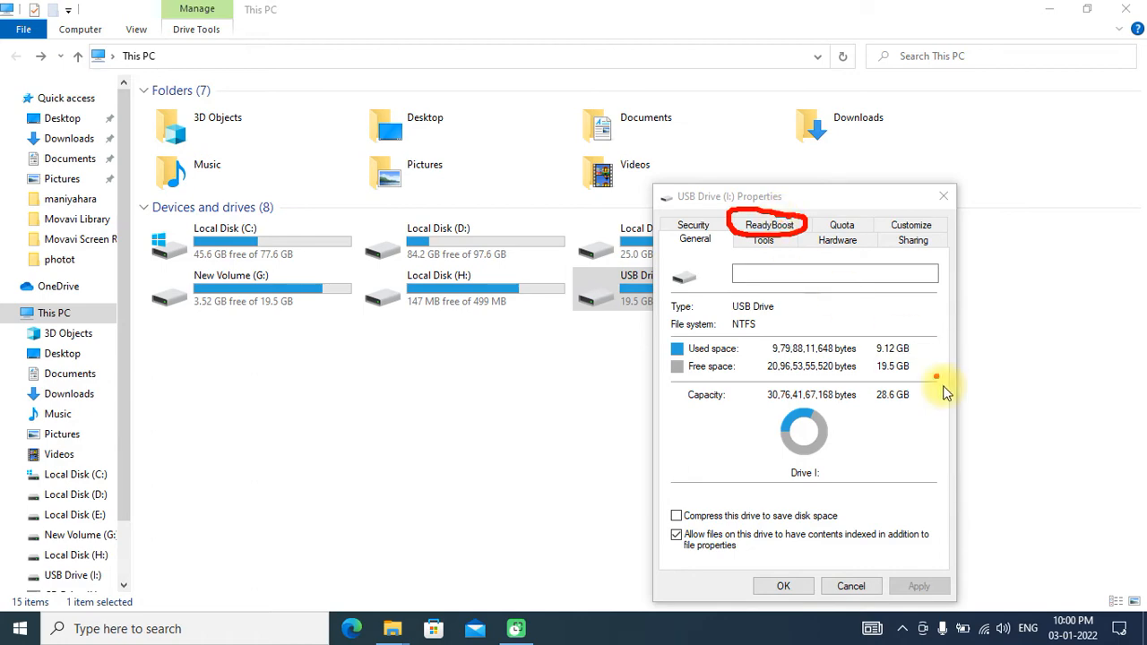
{"action": "left_click", "coordinate": [972, 601]}
{"action": "left_click", "coordinate": [768, 225]}
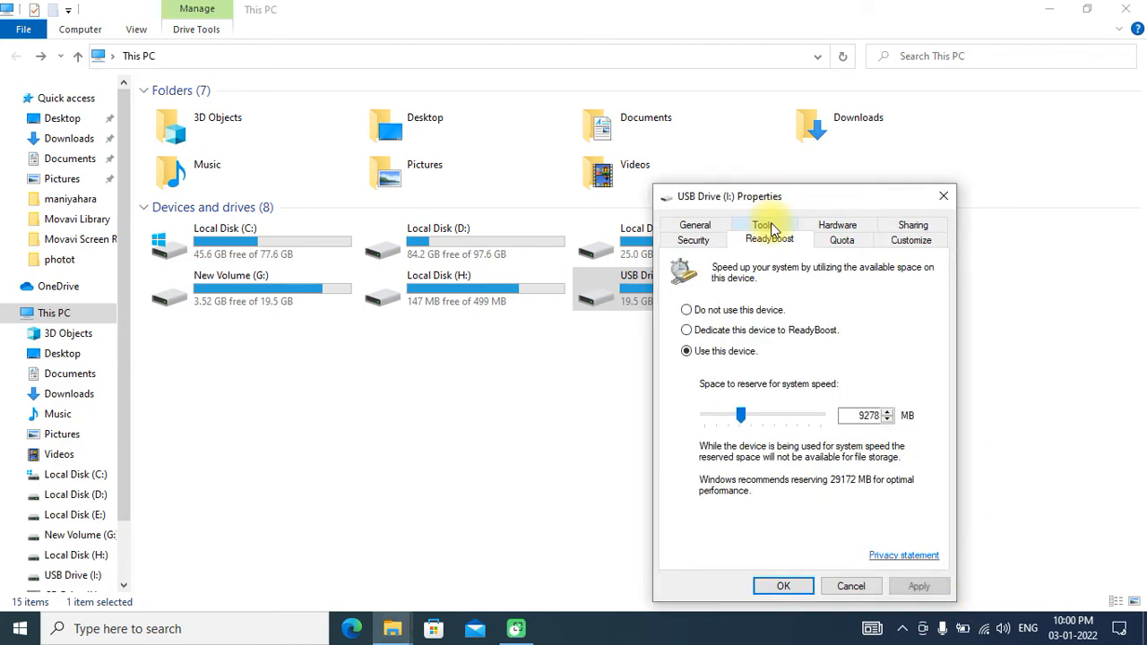
{"action": "left_click_drag", "start_coordinate": [792, 195], "coordinate": [995, 61]}
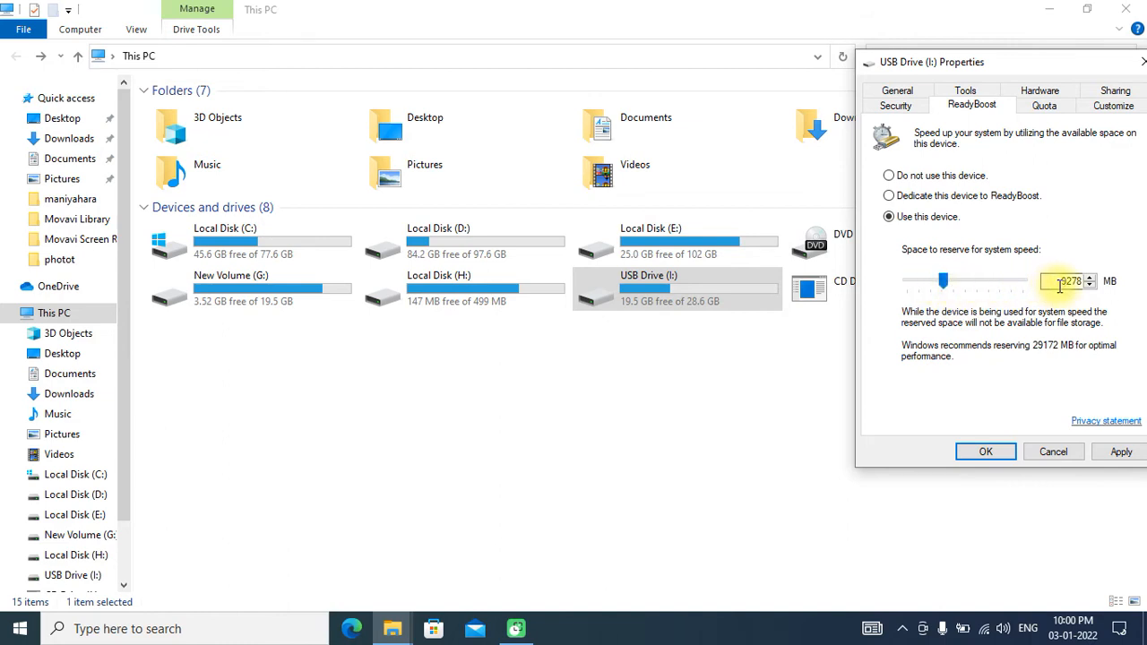
{"action": "left_click_drag", "start_coordinate": [1057, 281], "coordinate": [1090, 276]}
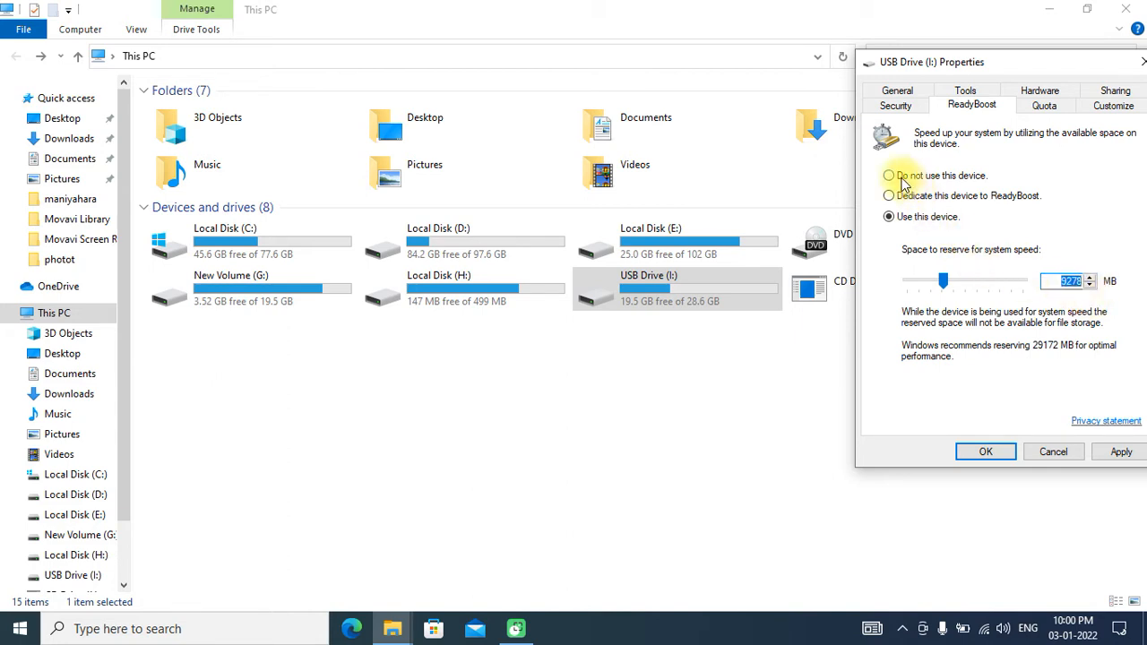
{"action": "left_click", "coordinate": [973, 600]}
{"action": "left_click", "coordinate": [890, 170]}
{"action": "mouse_move", "coordinate": [890, 156]}
{"action": "left_mouse_down"}
{"action": "mouse_move", "coordinate": [885, 182]}
{"action": "mouse_move", "coordinate": [878, 162]}
{"action": "mouse_move", "coordinate": [896, 200]}
{"action": "left_mouse_up"}
{"action": "left_click", "coordinate": [975, 599]}
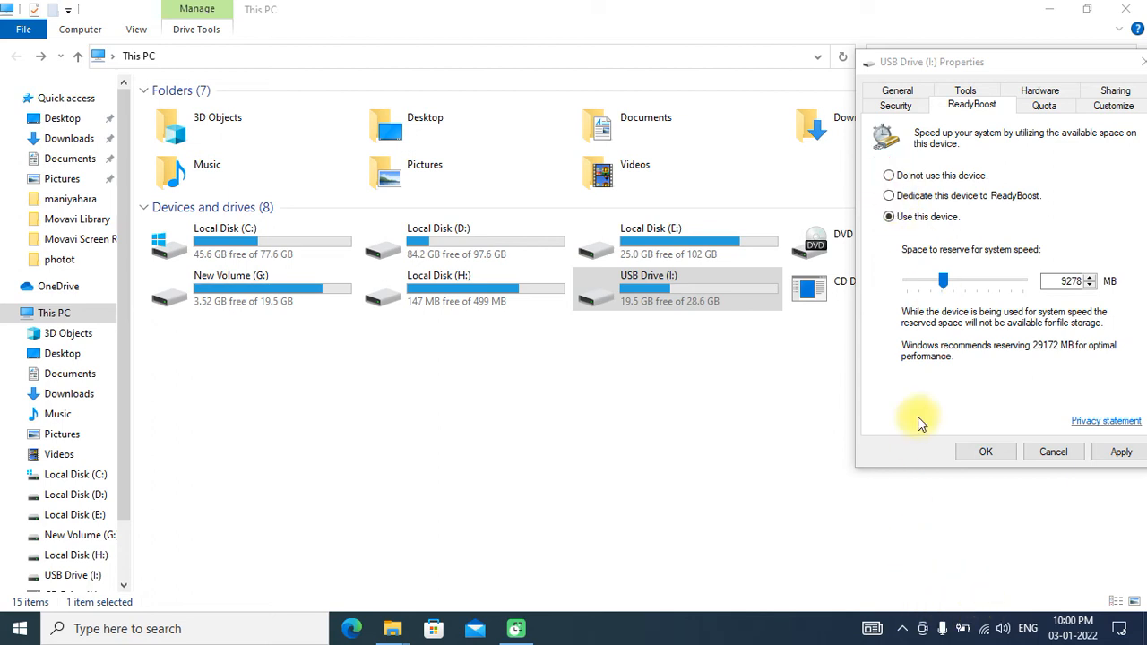
- Set ReadyBoost on USB Drive (I:) to "Do not use this device" and apply the change
{"action": "left_click", "coordinate": [889, 177]}
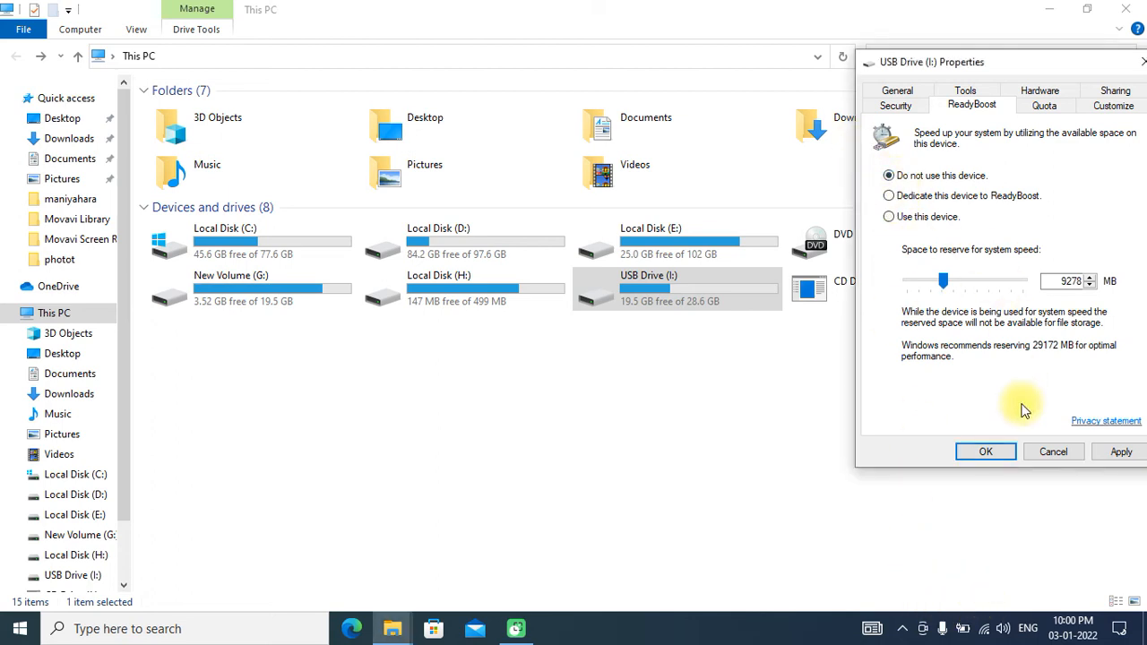
{"action": "left_click", "coordinate": [662, 294]}
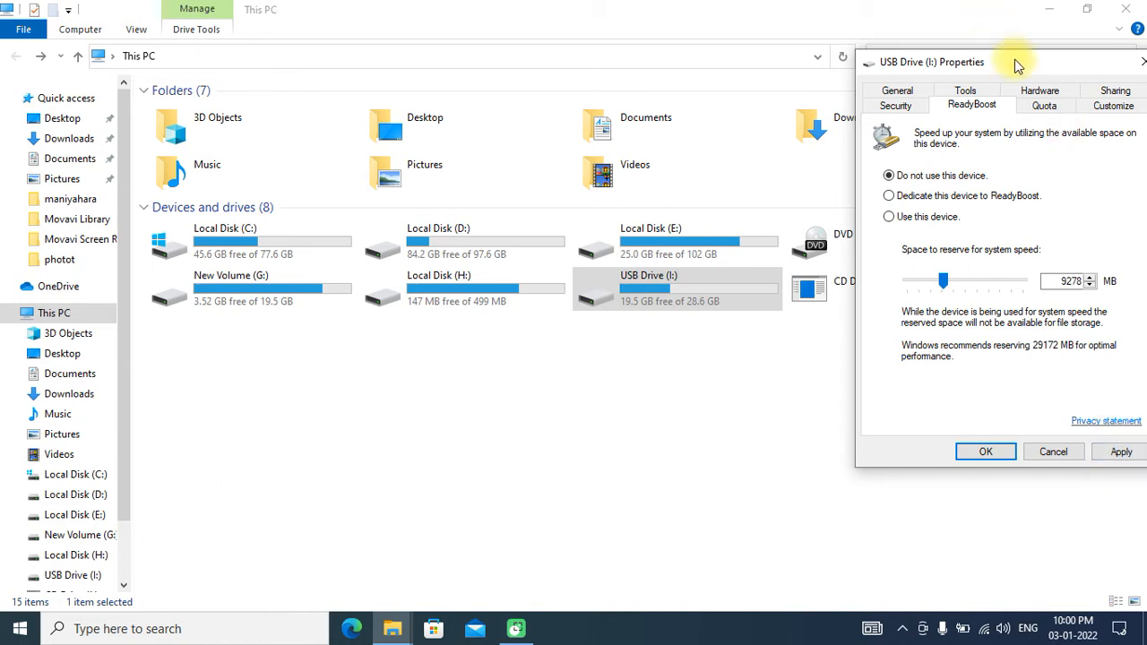
{"action": "left_click_drag", "start_coordinate": [1014, 61], "coordinate": [990, 57]}
{"action": "left_click", "coordinate": [1097, 447]}
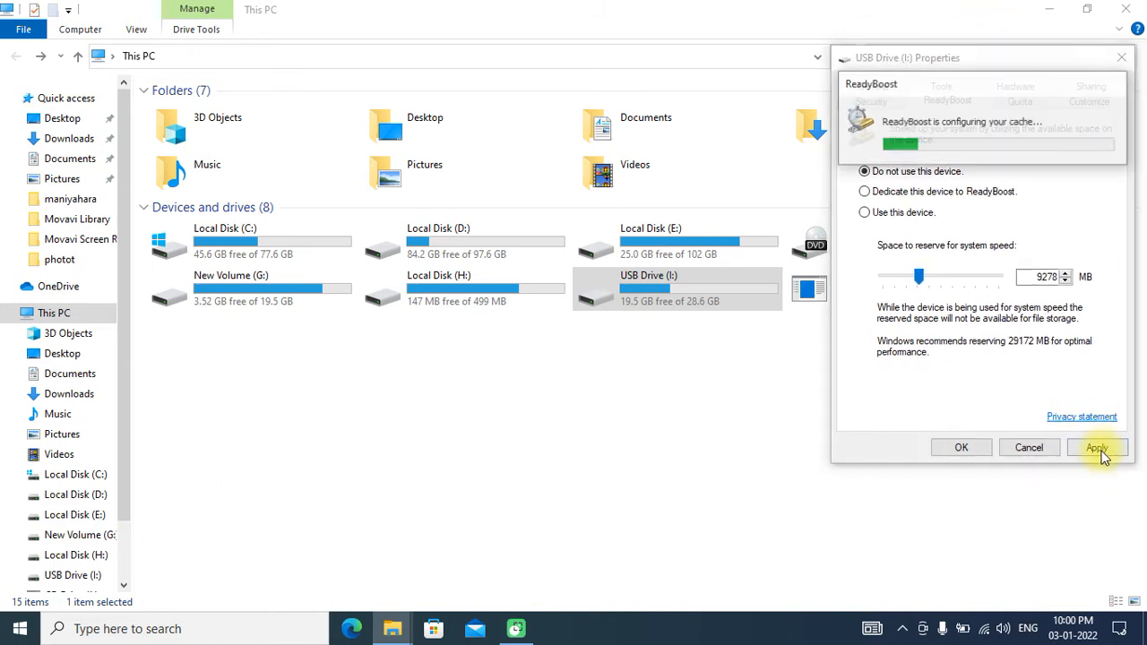
- Open USB Drive (I:) to check its contents, and return to This PC
{"action": "left_click", "coordinate": [652, 286]}
{"action": "double_click", "coordinate": [651, 287]}
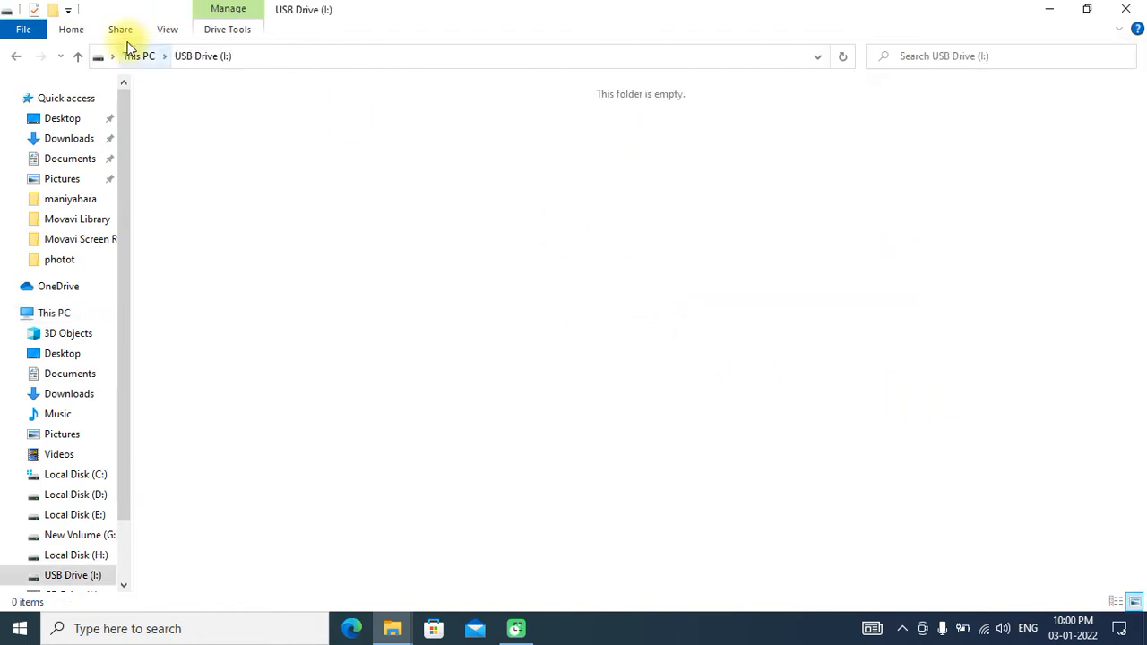
{"action": "left_click", "coordinate": [14, 59]}
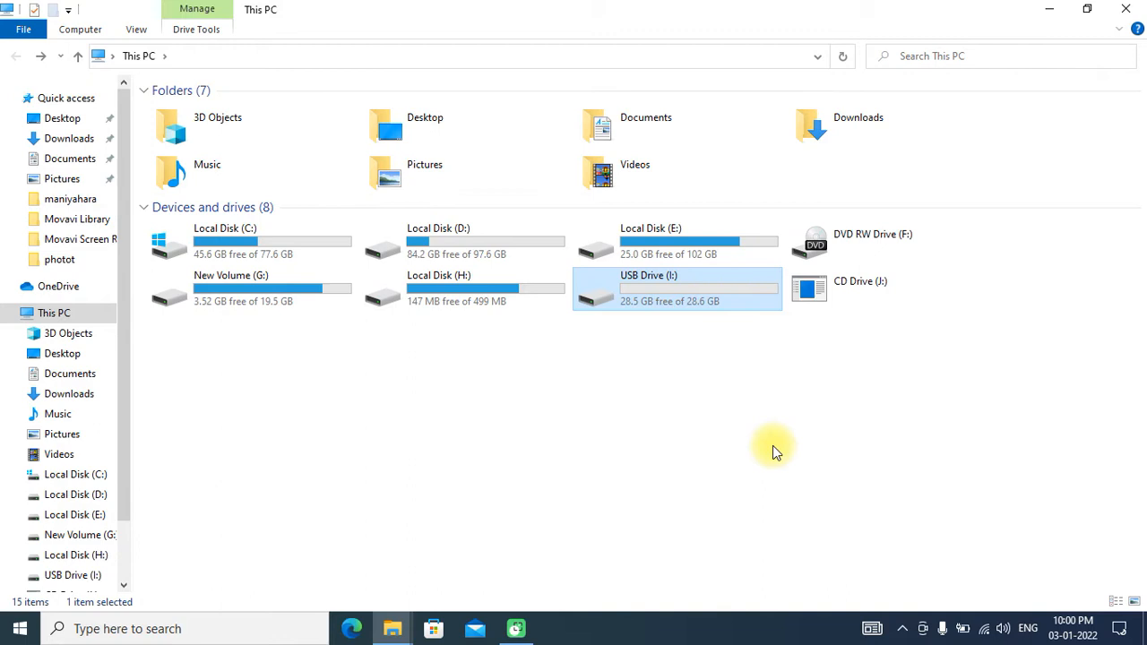
- Bring back the USB drive's properties, choose "Use this device" for ReadyBoost with 3807 MB reserved, and apply and confirm the settings
{"action": "left_click", "coordinate": [394, 628]}
{"action": "left_click", "coordinate": [466, 584]}
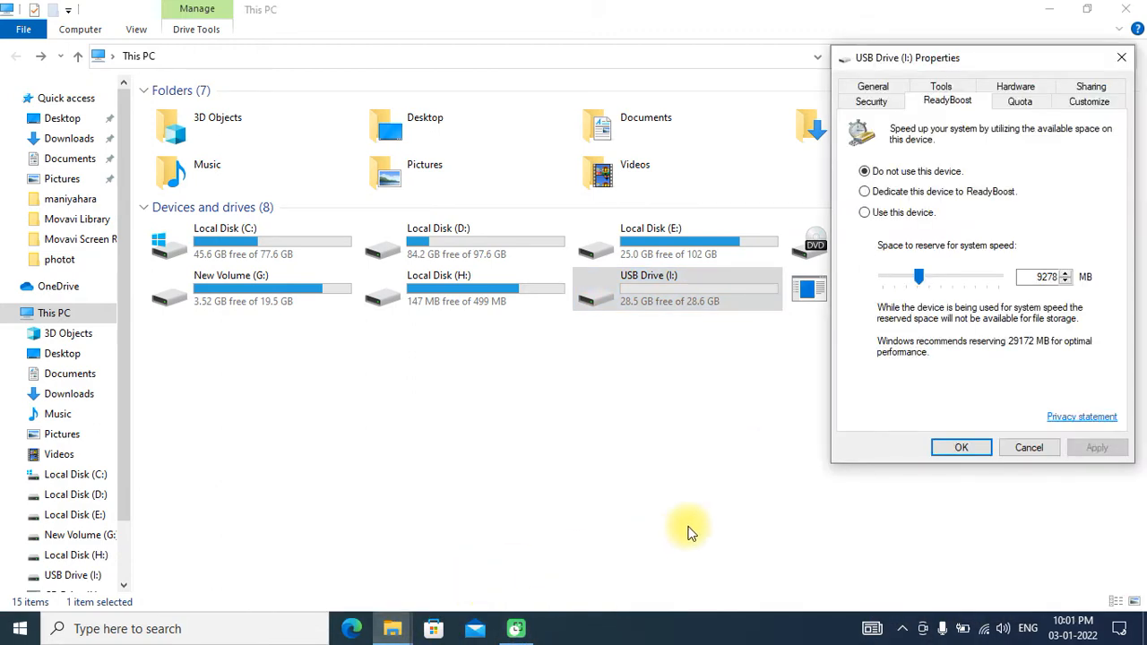
{"action": "left_click", "coordinate": [875, 193]}
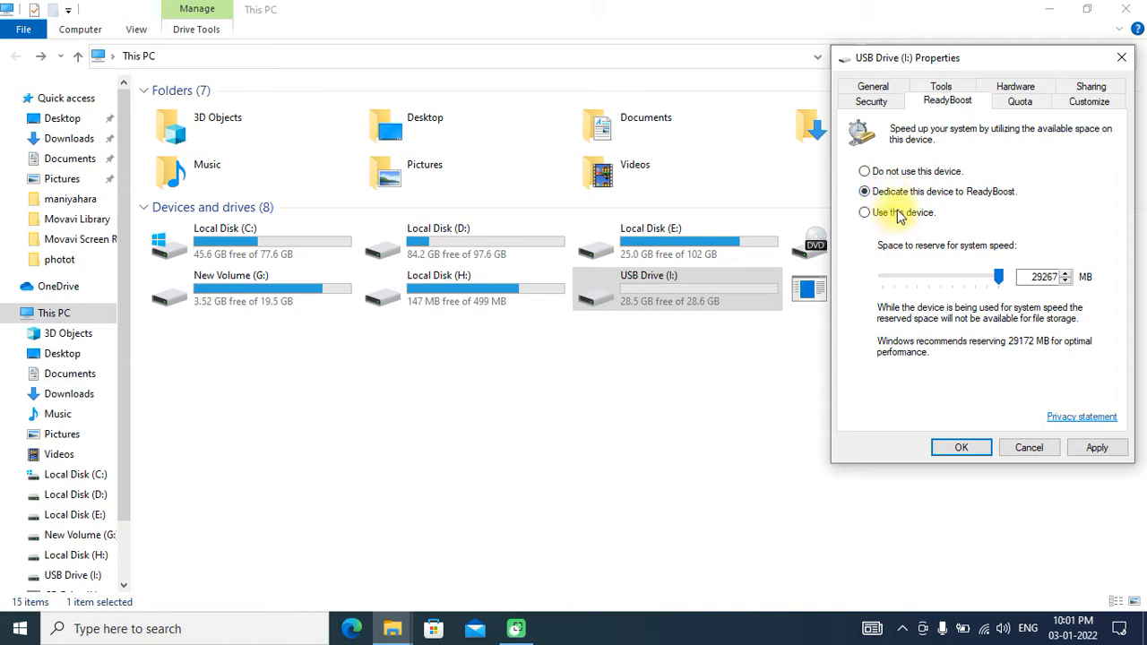
{"action": "left_click", "coordinate": [865, 218]}
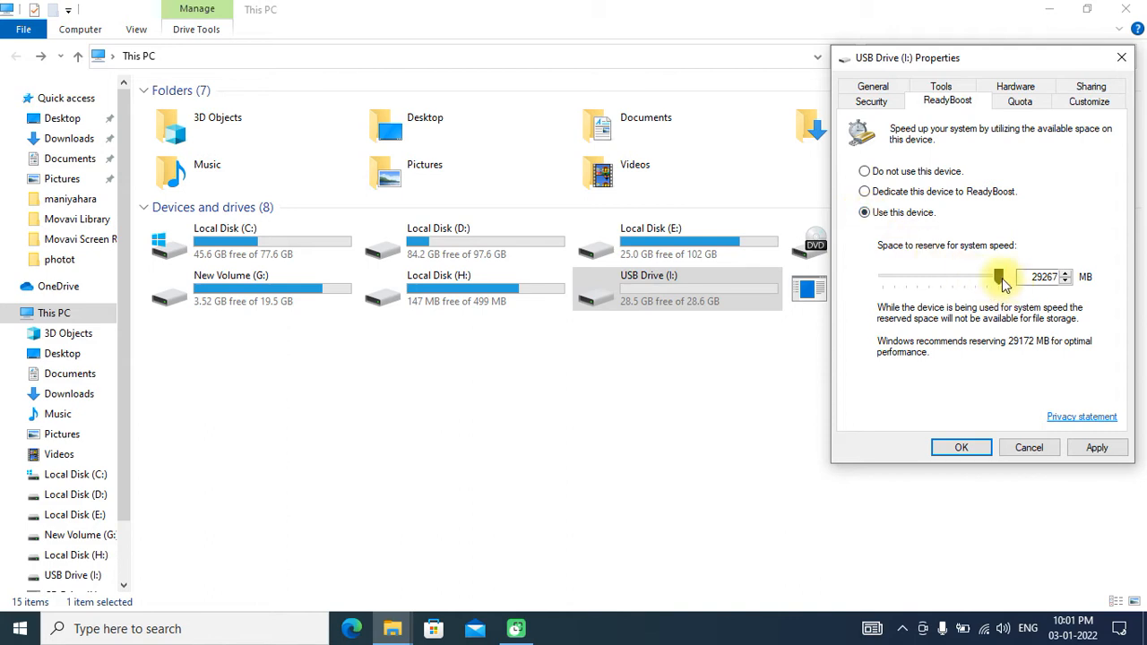
{"action": "left_click_drag", "start_coordinate": [1000, 284], "coordinate": [898, 283]}
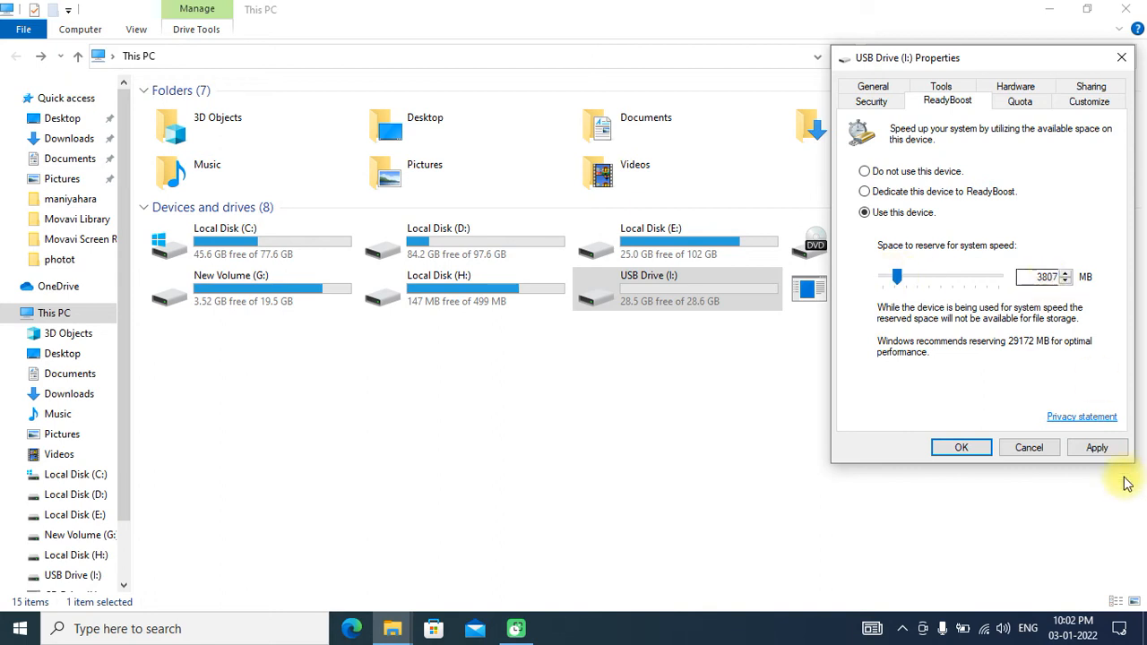
{"action": "left_click", "coordinate": [1094, 448]}
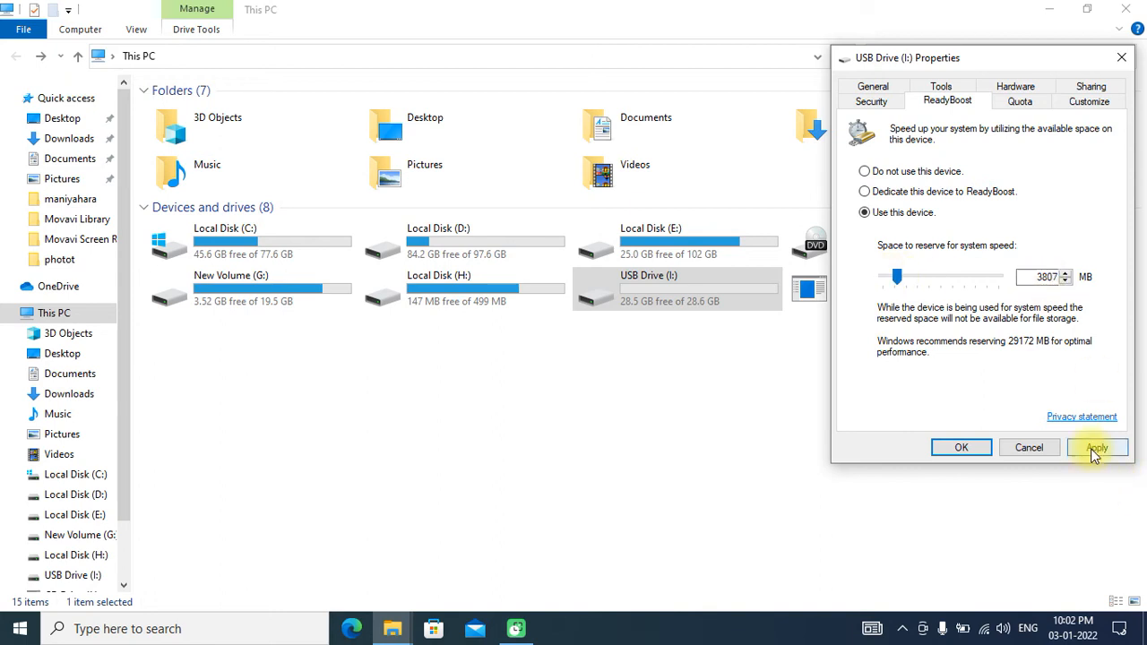
{"action": "left_click", "coordinate": [975, 448]}
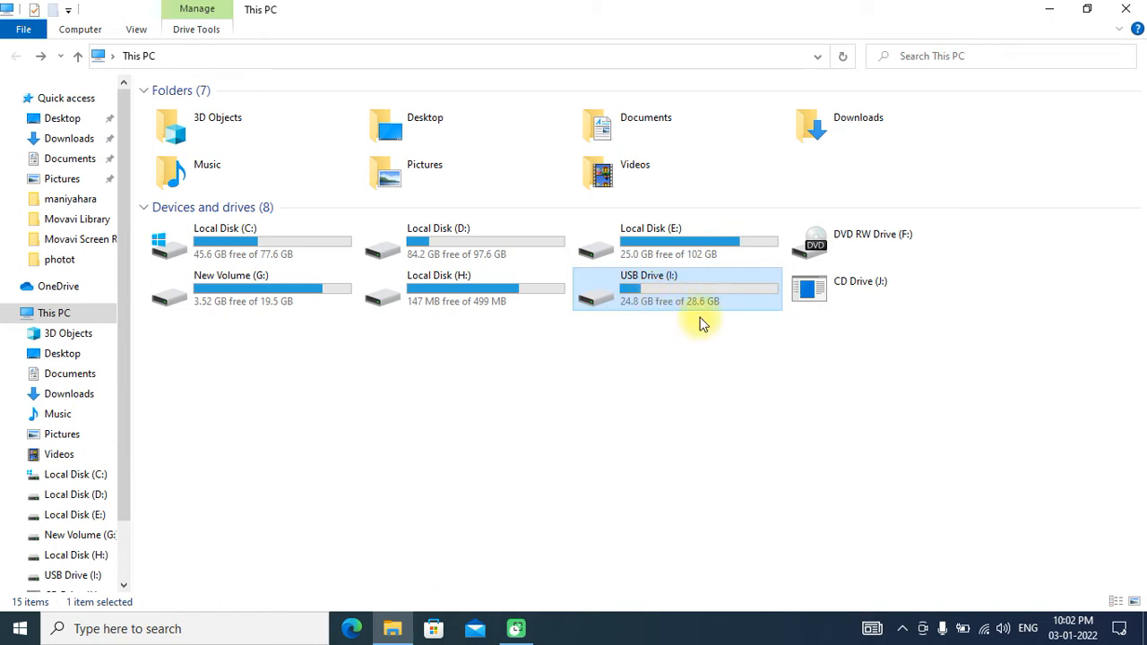
{"action": "left_click", "coordinate": [972, 593]}
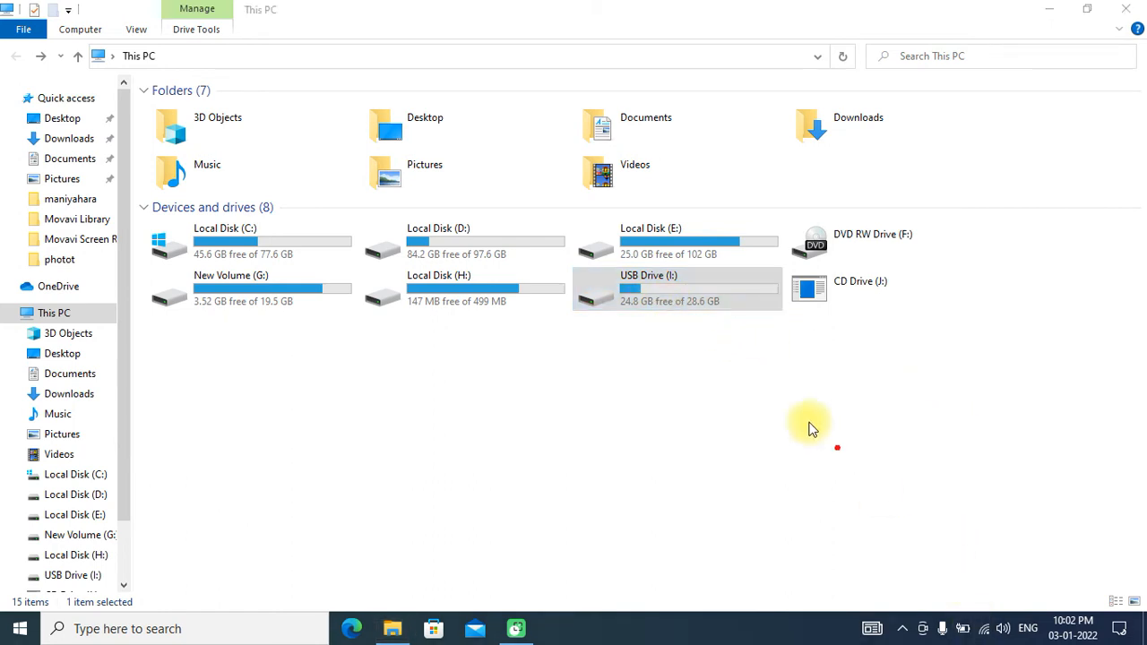
{"action": "mouse_move", "coordinate": [644, 271]}
{"action": "left_mouse_down"}
{"action": "mouse_move", "coordinate": [626, 271]}
{"action": "mouse_move", "coordinate": [617, 309]}
{"action": "mouse_move", "coordinate": [629, 314]}
{"action": "mouse_move", "coordinate": [659, 295]}
{"action": "mouse_move", "coordinate": [612, 276]}
{"action": "mouse_move", "coordinate": [613, 289]}
{"action": "left_mouse_up"}
{"action": "left_click", "coordinate": [706, 383]}
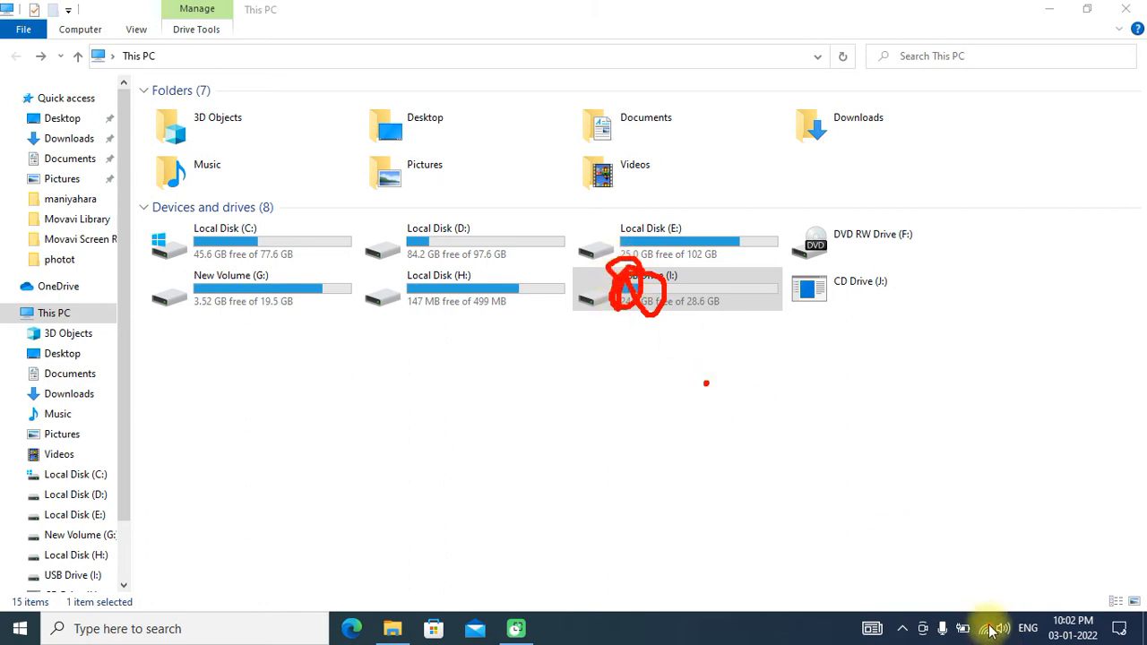
{"action": "left_click", "coordinate": [977, 598]}
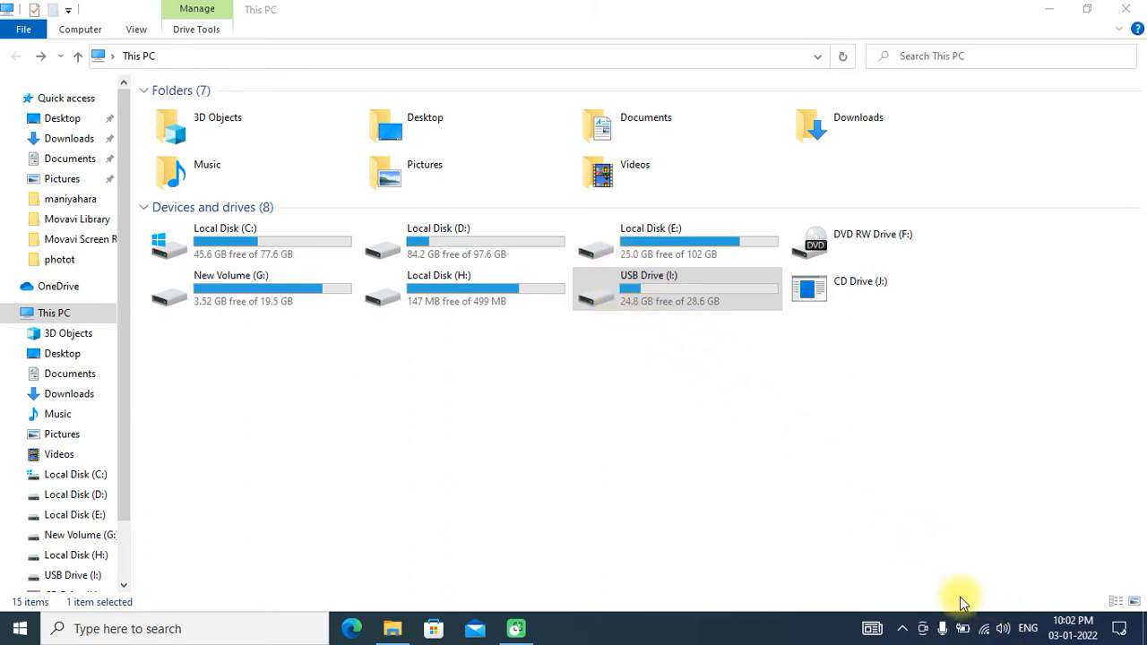
{"action": "left_click_drag", "start_coordinate": [620, 303], "coordinate": [664, 303]}
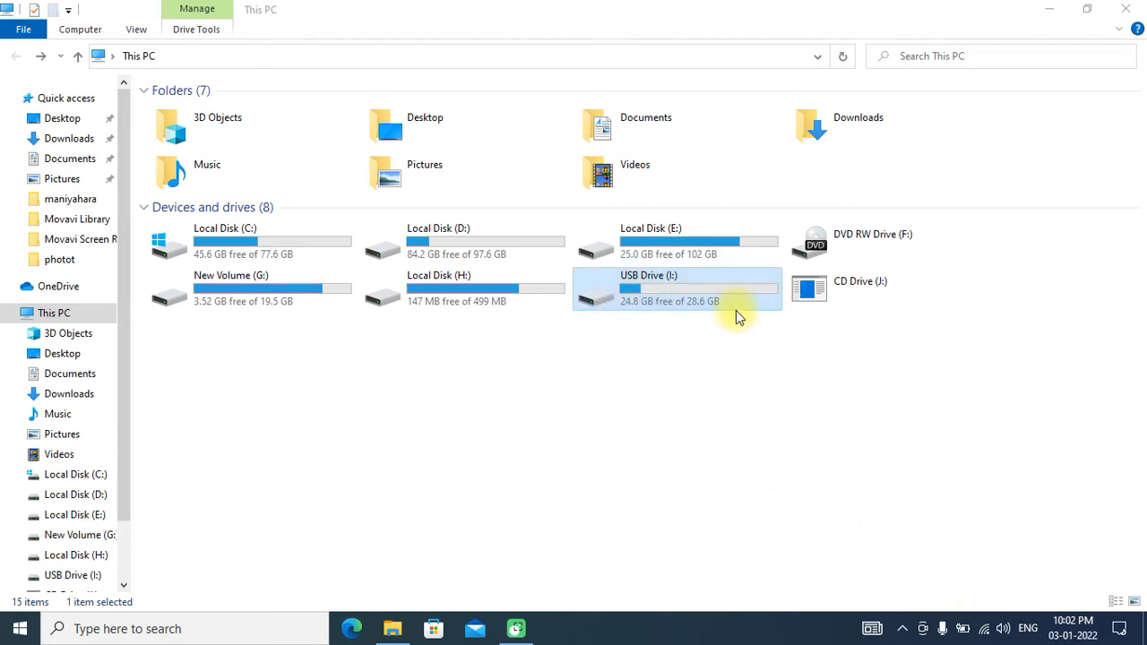
- Open USB Drive (I:) to check for the ReadyBoost cache file
{"action": "double_click", "coordinate": [668, 296]}
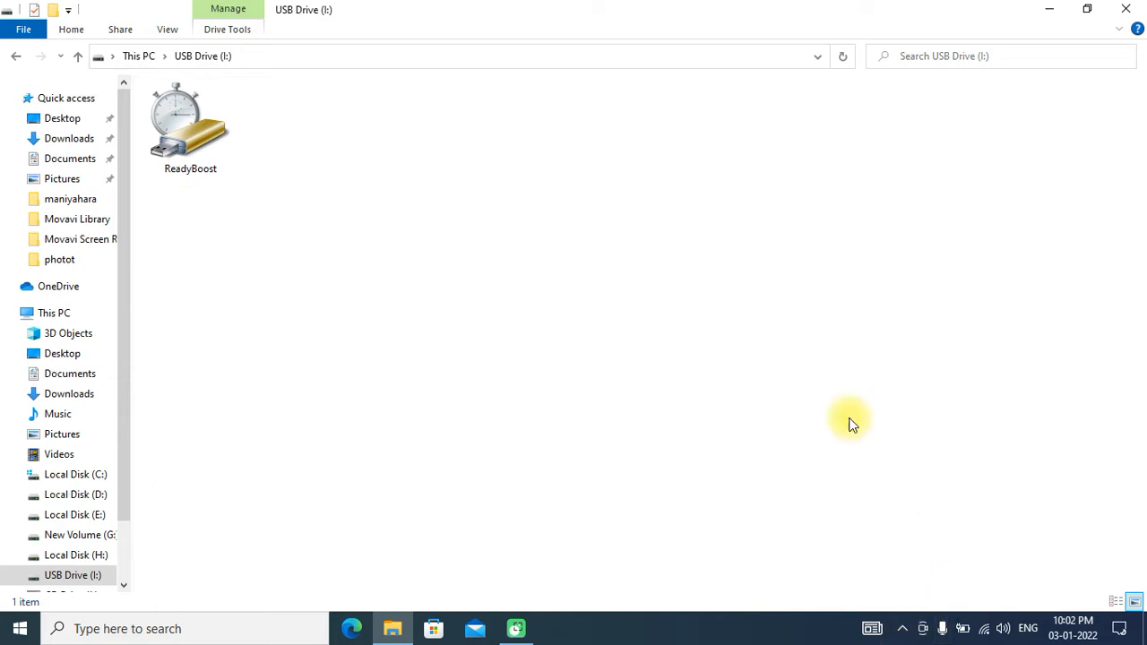
{"action": "left_click", "coordinate": [964, 593]}
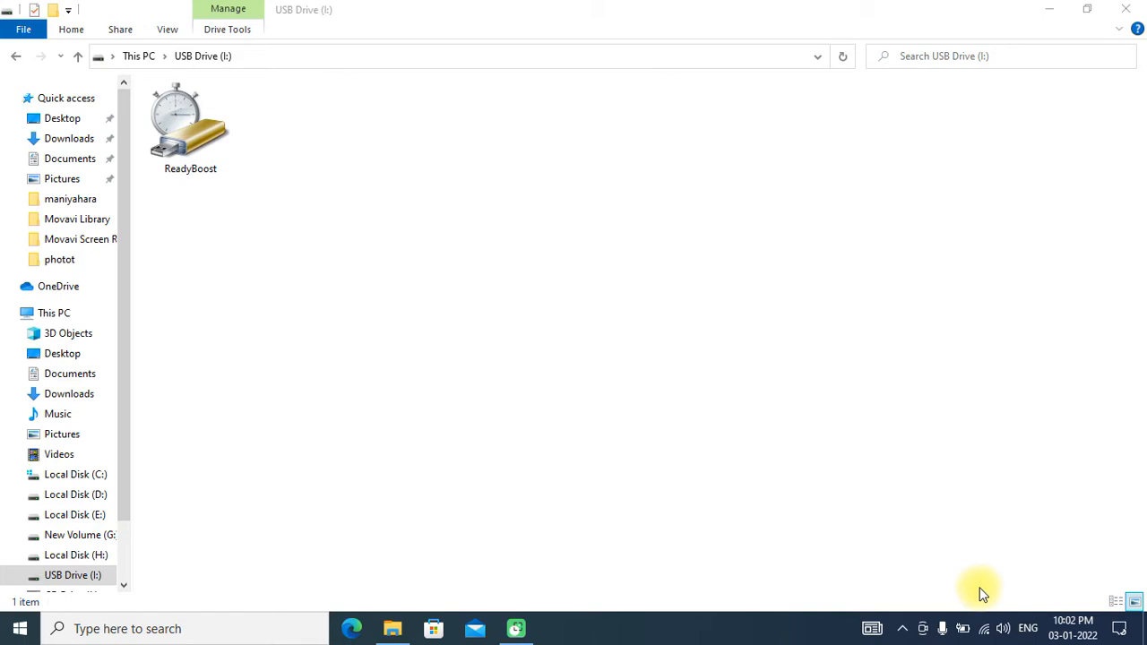
- Close the USB drive window, and open System Properties by running sysdm.cpl before dismissing it
{"action": "left_click", "coordinate": [1127, 12]}
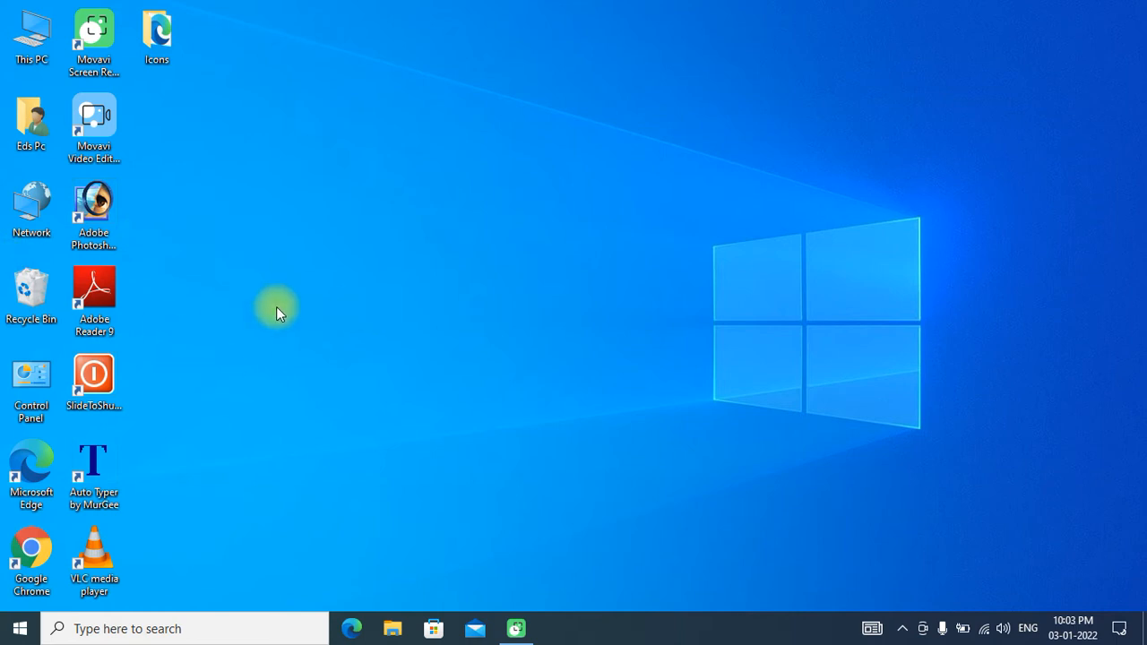
{"action": "key", "text": "super+r"}
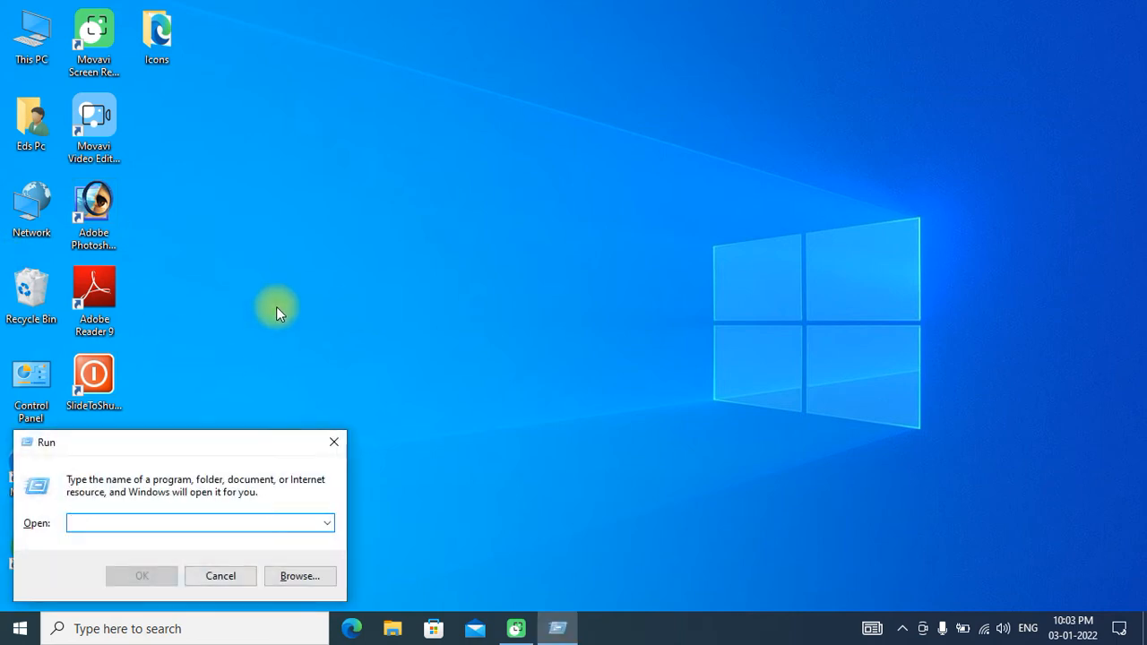
{"action": "type", "text": "sys"}
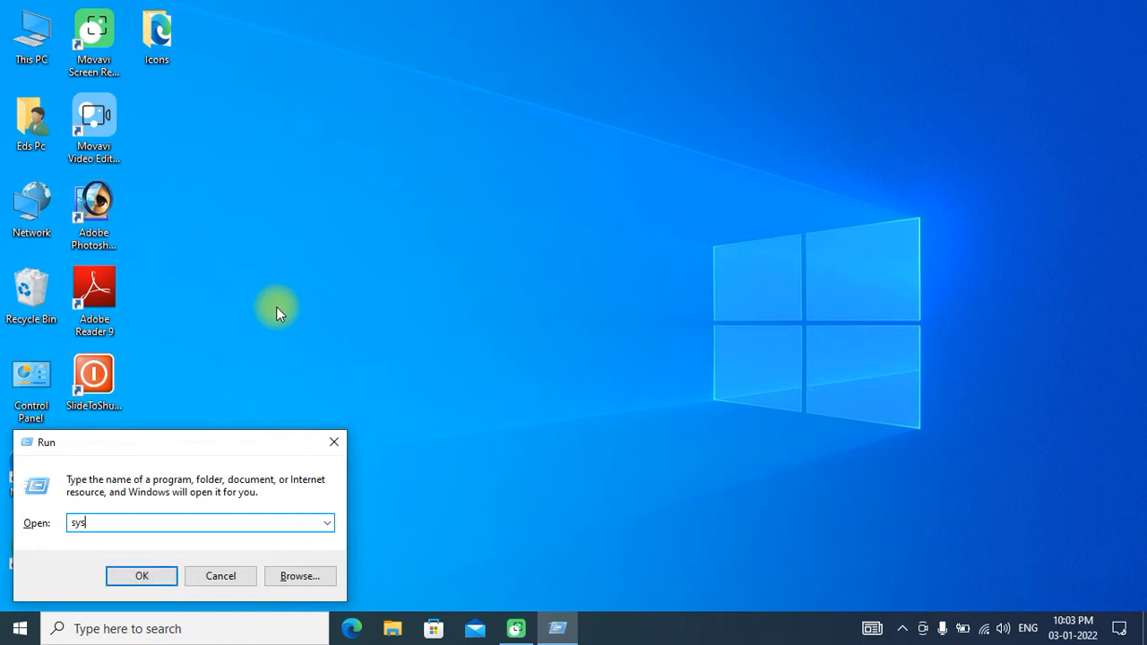
{"action": "type", "text": "dm.cpl"}
{"action": "left_click", "coordinate": [969, 595]}
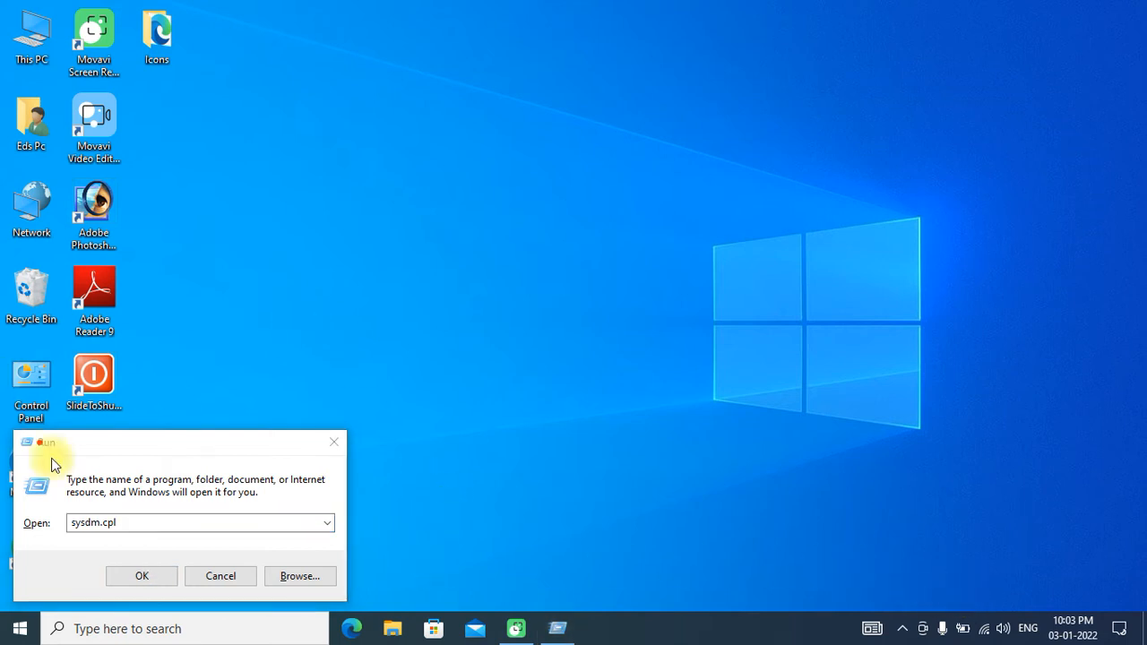
{"action": "mouse_move", "coordinate": [118, 512]}
{"action": "left_mouse_down"}
{"action": "mouse_move", "coordinate": [68, 495]}
{"action": "mouse_move", "coordinate": [52, 540]}
{"action": "mouse_move", "coordinate": [136, 529]}
{"action": "mouse_move", "coordinate": [135, 520]}
{"action": "left_mouse_up"}
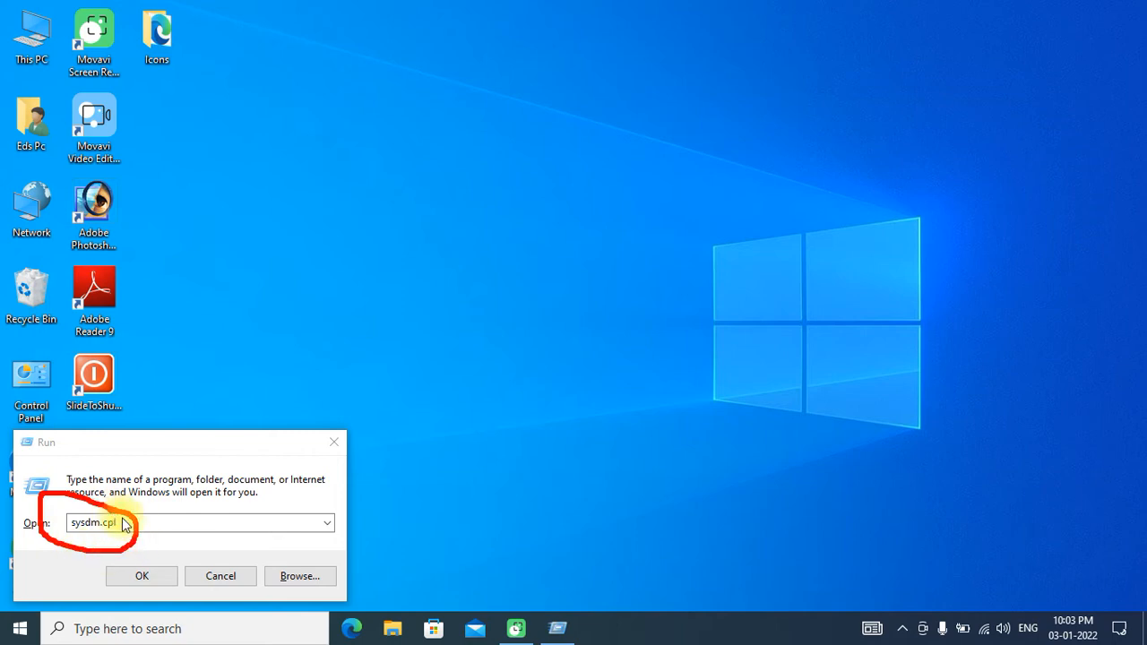
{"action": "left_click", "coordinate": [976, 598]}
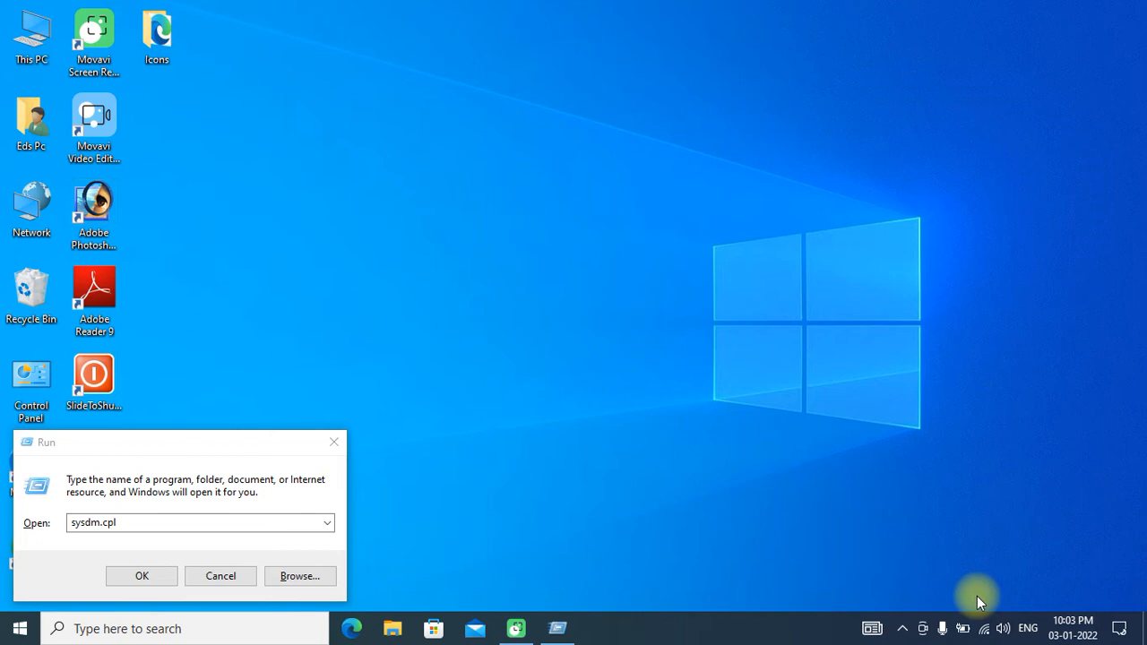
{"action": "left_click", "coordinate": [137, 578]}
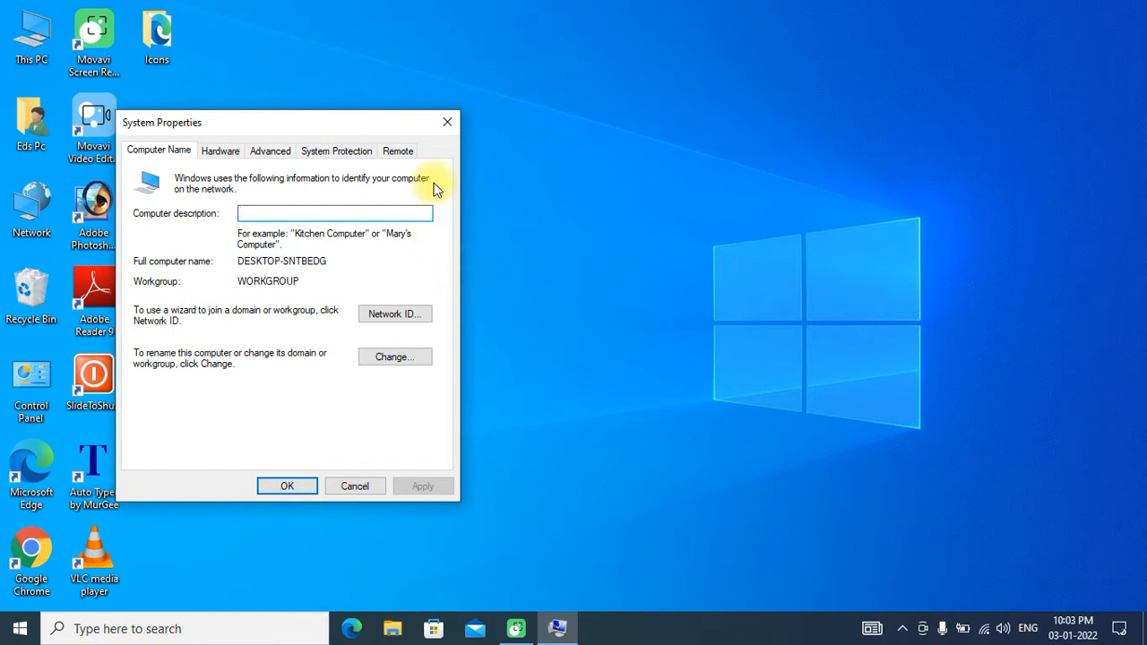
{"action": "left_click", "coordinate": [445, 126]}
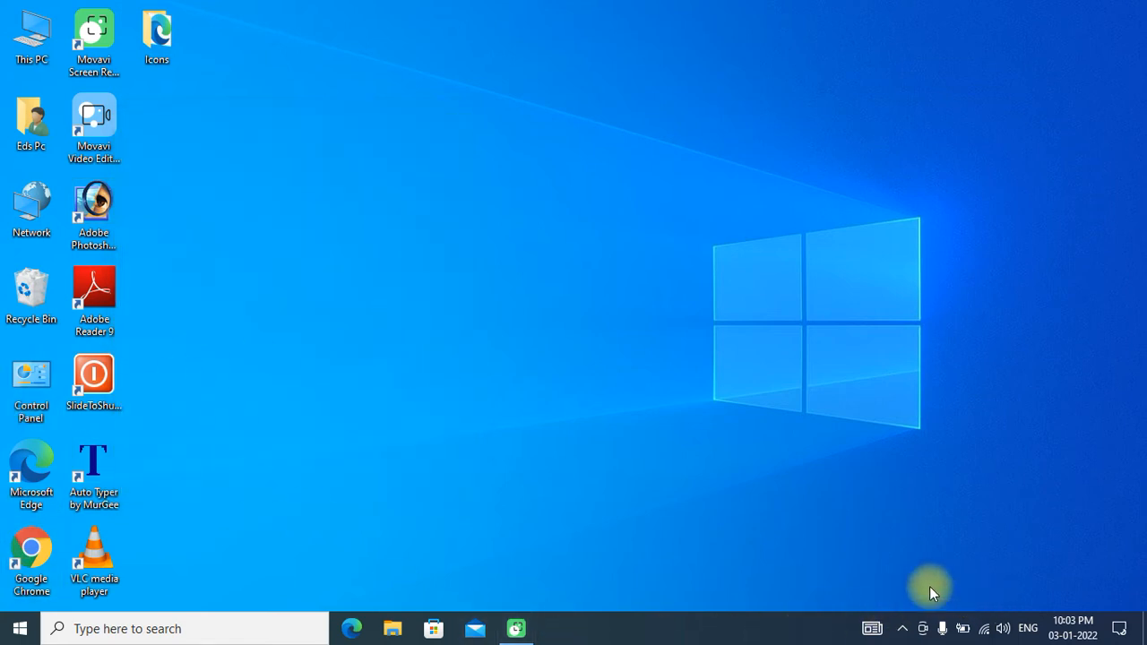
- Search Windows for "con" to open Control Panel, and go to its System page
{"action": "mouse_move", "coordinate": [43, 347]}
{"action": "left_mouse_down"}
{"action": "mouse_move", "coordinate": [1, 367]}
{"action": "mouse_move", "coordinate": [32, 432]}
{"action": "mouse_move", "coordinate": [54, 358]}
{"action": "left_mouse_up"}
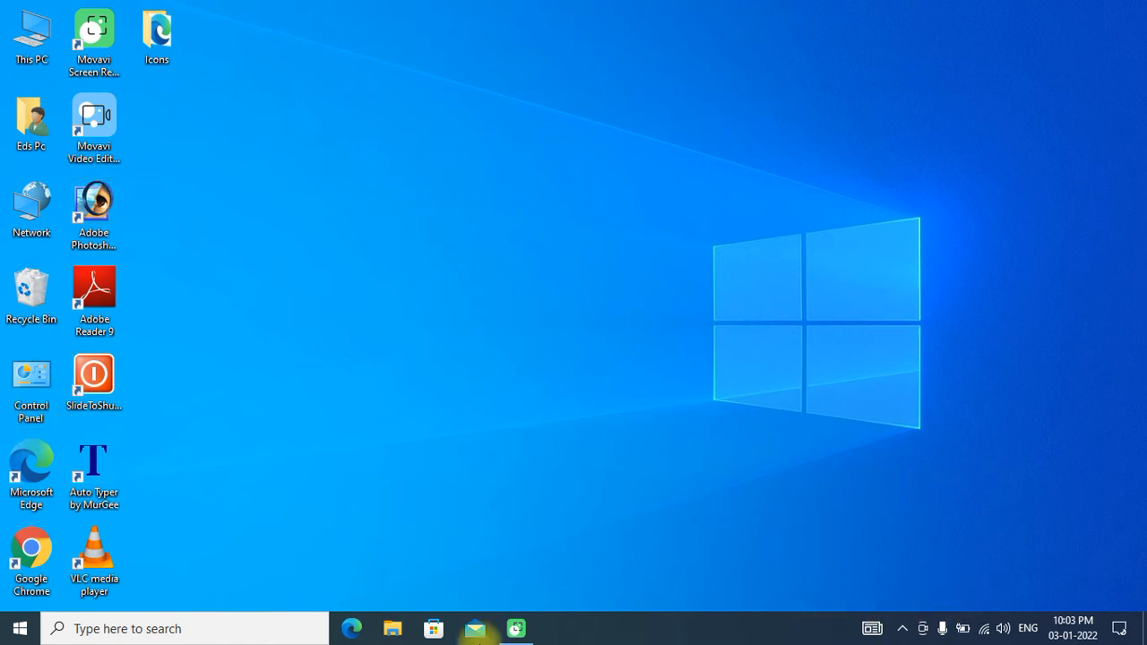
{"action": "left_click", "coordinate": [24, 636]}
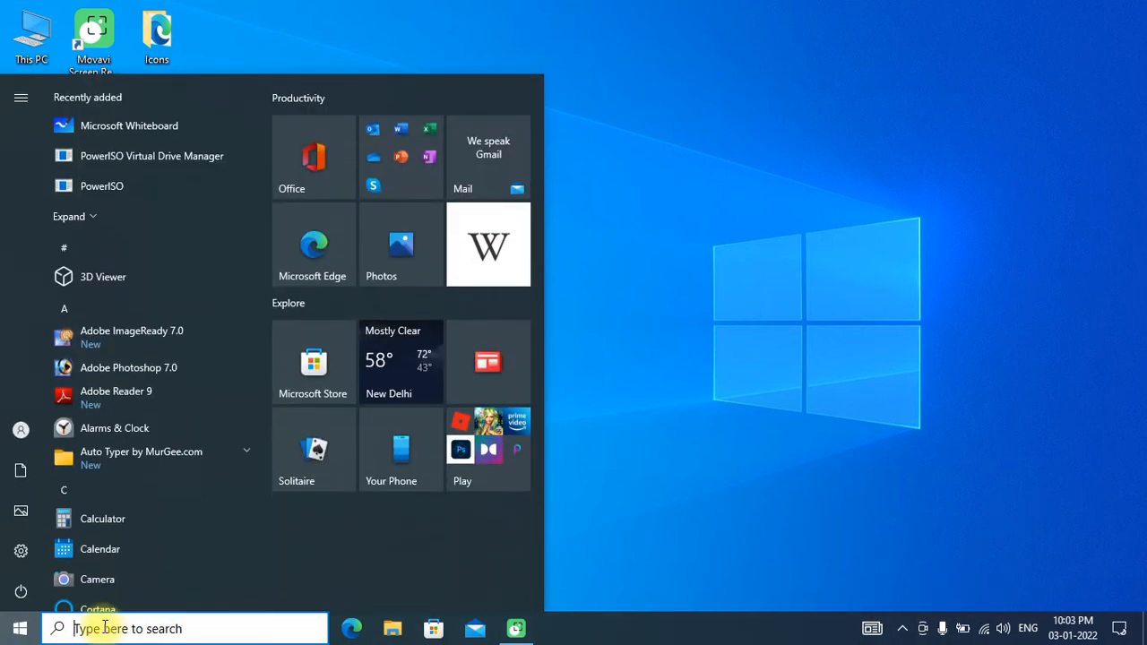
{"action": "left_click", "coordinate": [105, 628]}
{"action": "type", "text": "con"}
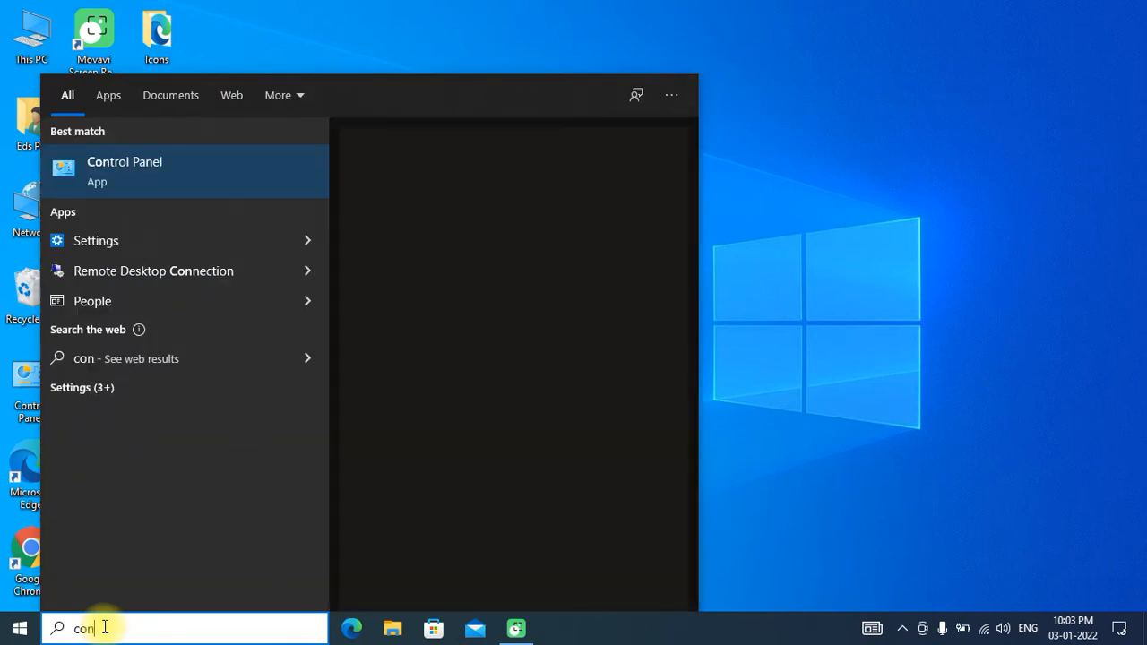
{"action": "left_click", "coordinate": [128, 170]}
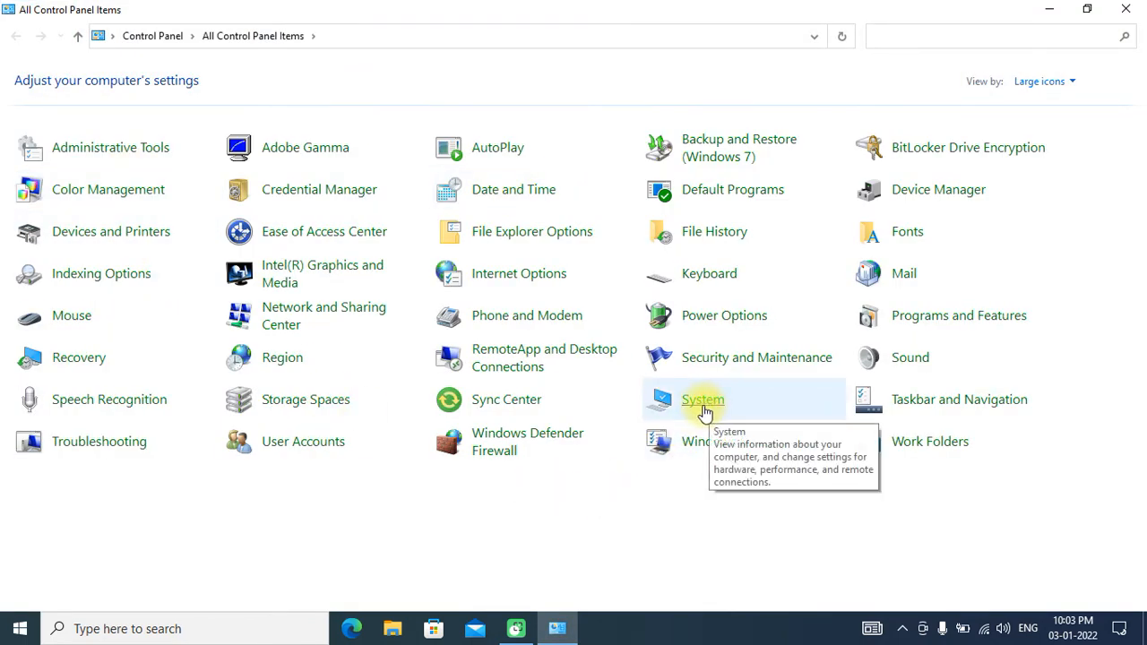
{"action": "left_click", "coordinate": [972, 600]}
{"action": "mouse_move", "coordinate": [756, 388]}
{"action": "left_mouse_down"}
{"action": "mouse_move", "coordinate": [614, 402]}
{"action": "mouse_move", "coordinate": [769, 400]}
{"action": "left_mouse_up"}
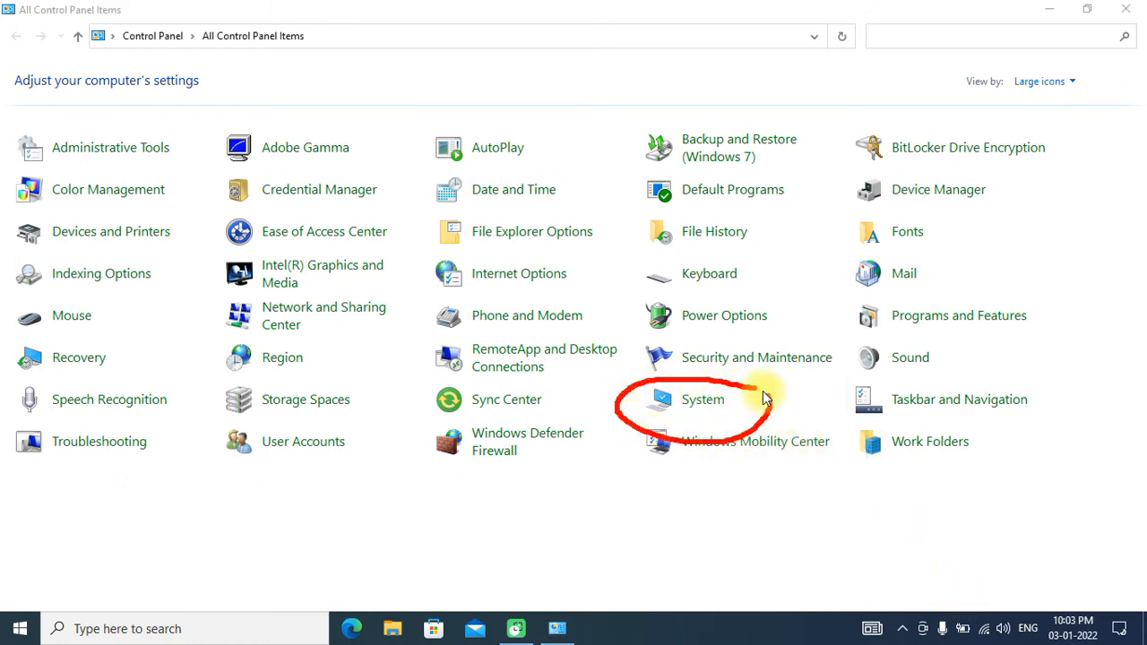
{"action": "left_click", "coordinate": [972, 595]}
{"action": "left_click", "coordinate": [714, 402]}
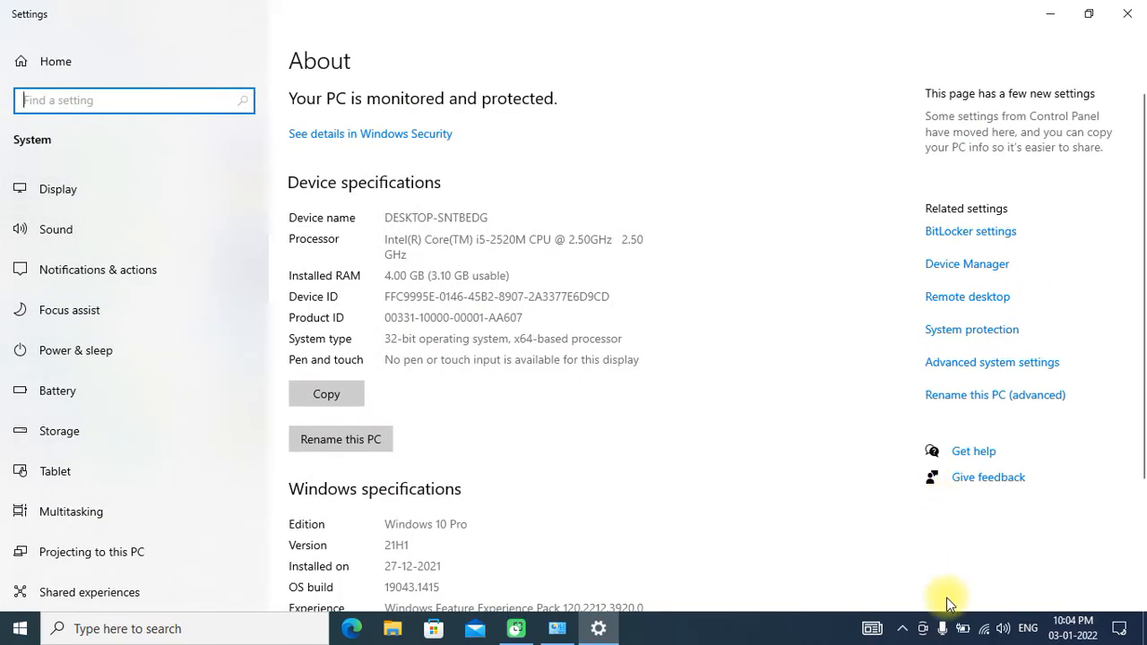
- Open the advanced system settings, and close the Settings and Control Panel windows behind the System Properties dialog
{"action": "left_click", "coordinate": [1050, 358]}
{"action": "mouse_move", "coordinate": [1050, 358]}
{"action": "left_mouse_down"}
{"action": "mouse_move", "coordinate": [931, 355]}
{"action": "mouse_move", "coordinate": [900, 381]}
{"action": "mouse_move", "coordinate": [1100, 376]}
{"action": "mouse_move", "coordinate": [1053, 350]}
{"action": "left_mouse_up"}
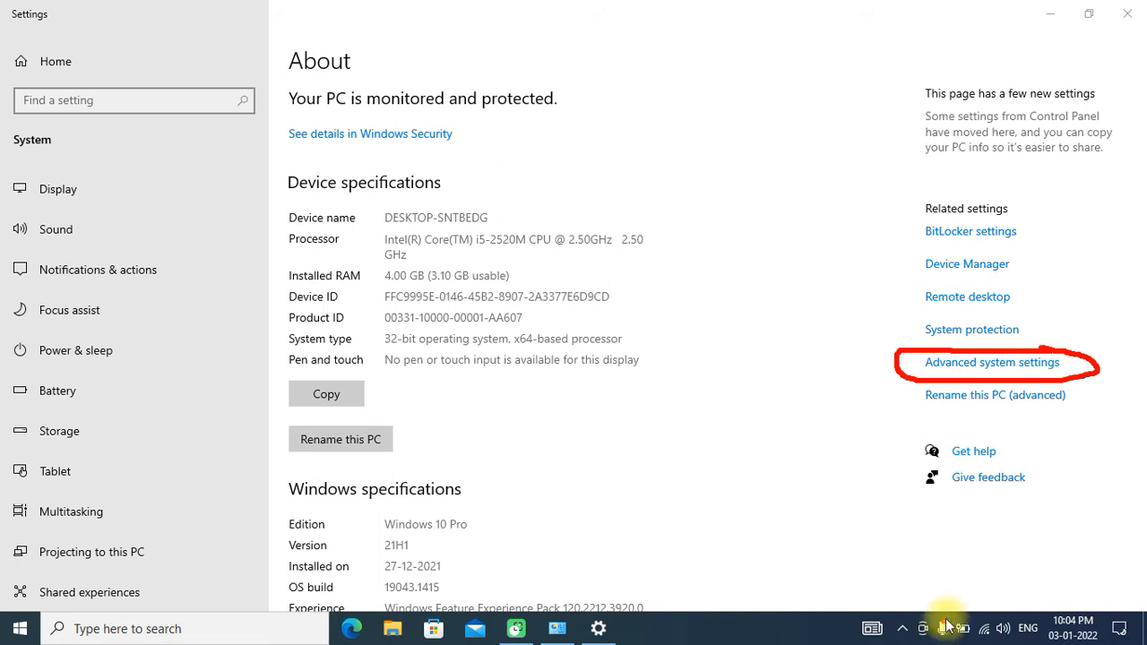
{"action": "left_click", "coordinate": [965, 367]}
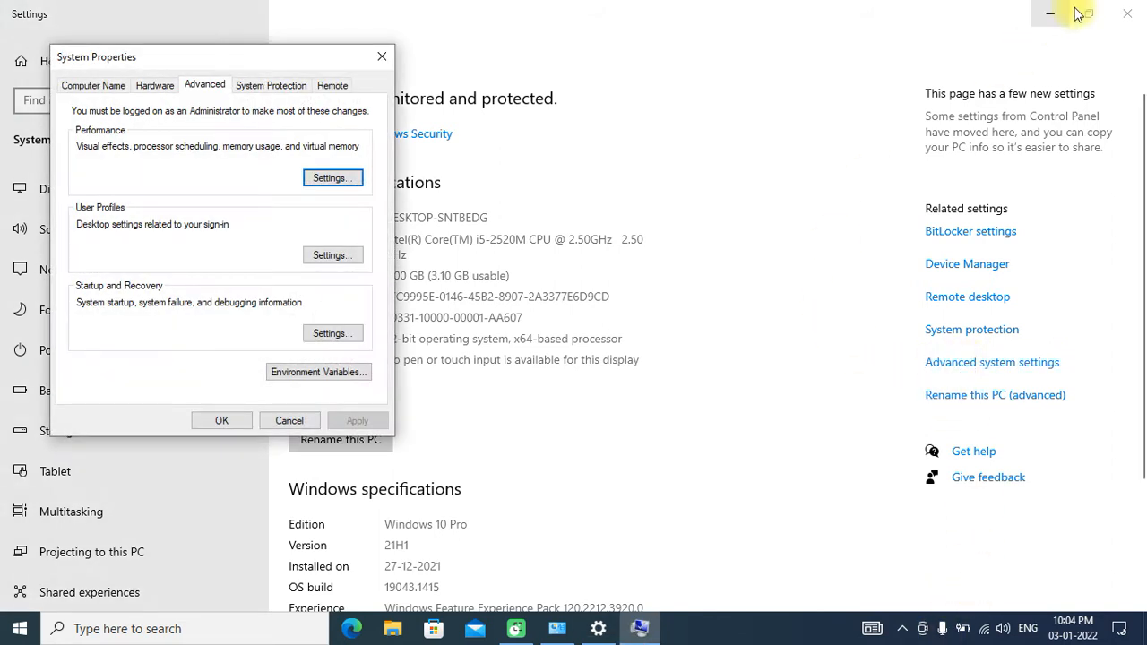
{"action": "left_click", "coordinate": [1128, 16]}
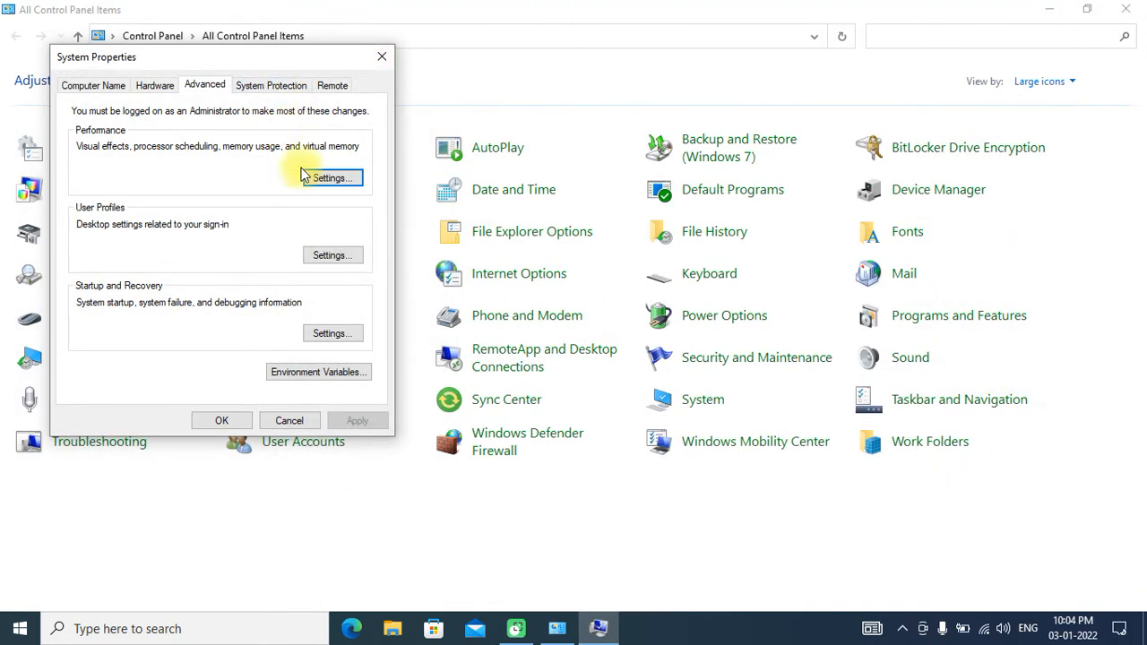
{"action": "left_click", "coordinate": [1127, 11]}
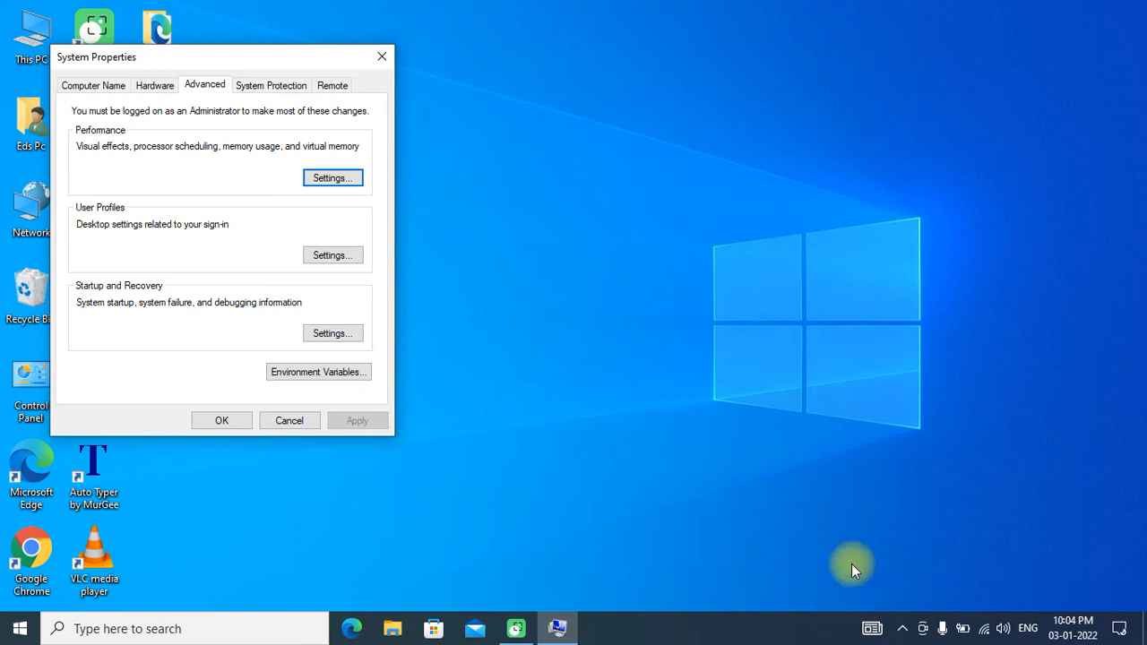
- Open the Performance settings from the advanced System Properties
{"action": "left_click", "coordinate": [973, 599]}
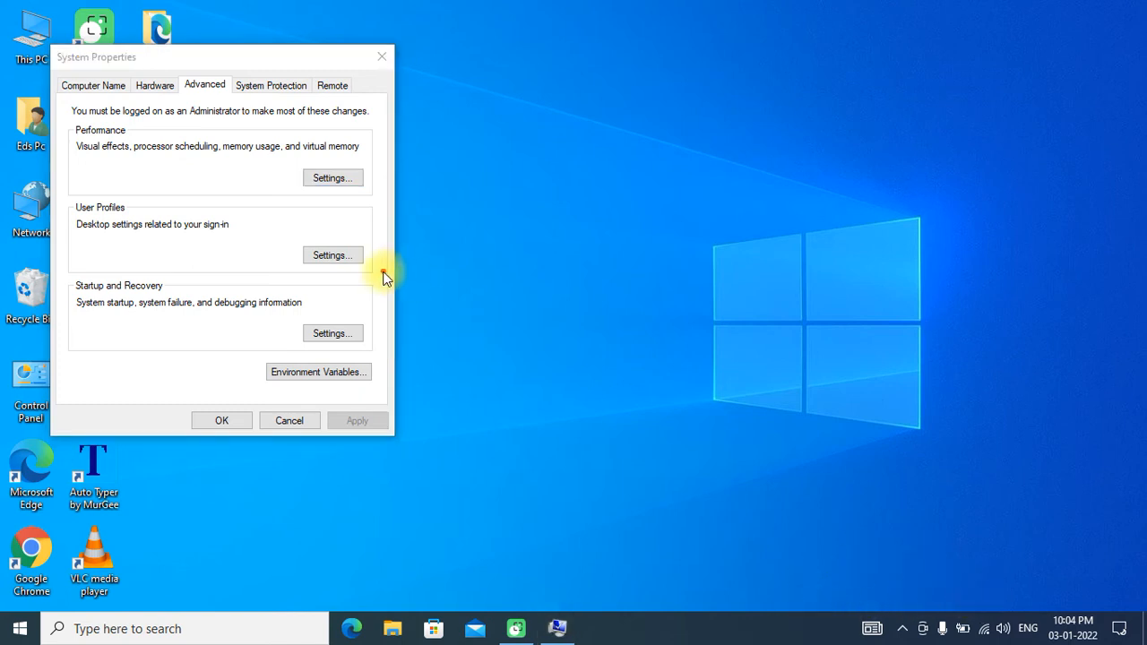
{"action": "mouse_move", "coordinate": [365, 160]}
{"action": "left_mouse_down"}
{"action": "mouse_move", "coordinate": [298, 165]}
{"action": "mouse_move", "coordinate": [289, 210]}
{"action": "mouse_move", "coordinate": [371, 205]}
{"action": "mouse_move", "coordinate": [379, 164]}
{"action": "mouse_move", "coordinate": [342, 162]}
{"action": "left_mouse_up"}
{"action": "left_click", "coordinate": [972, 598]}
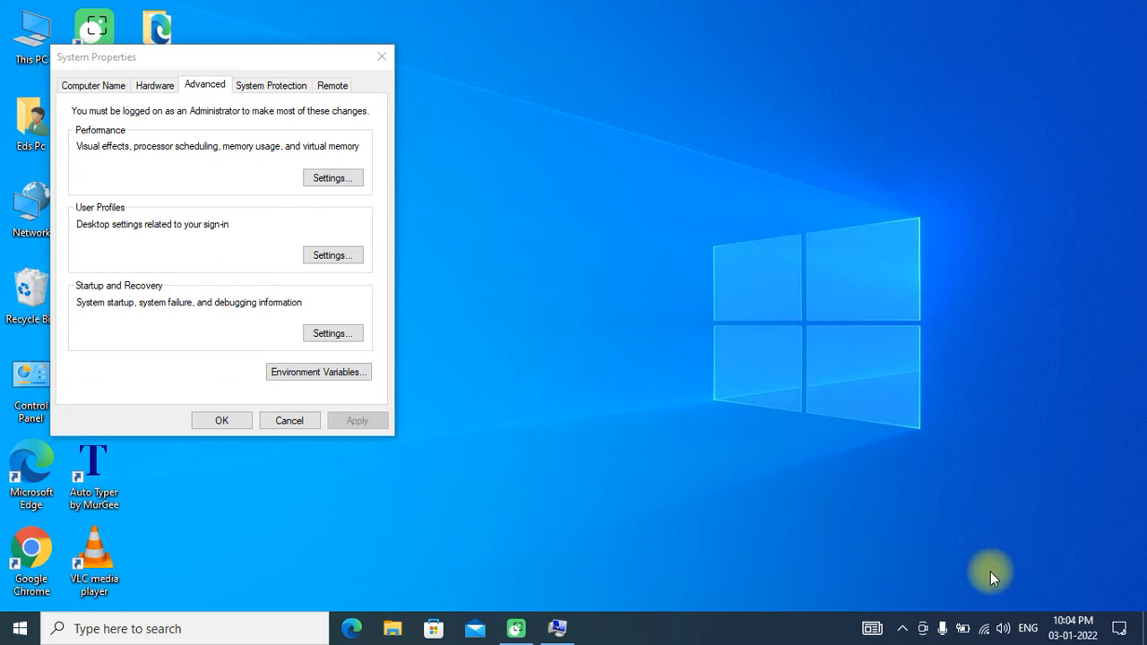
{"action": "left_click_drag", "start_coordinate": [69, 142], "coordinate": [134, 140]}
{"action": "mouse_move", "coordinate": [295, 158]}
{"action": "left_mouse_down"}
{"action": "mouse_move", "coordinate": [387, 164]}
{"action": "mouse_move", "coordinate": [297, 197]}
{"action": "mouse_move", "coordinate": [315, 170]}
{"action": "left_mouse_up"}
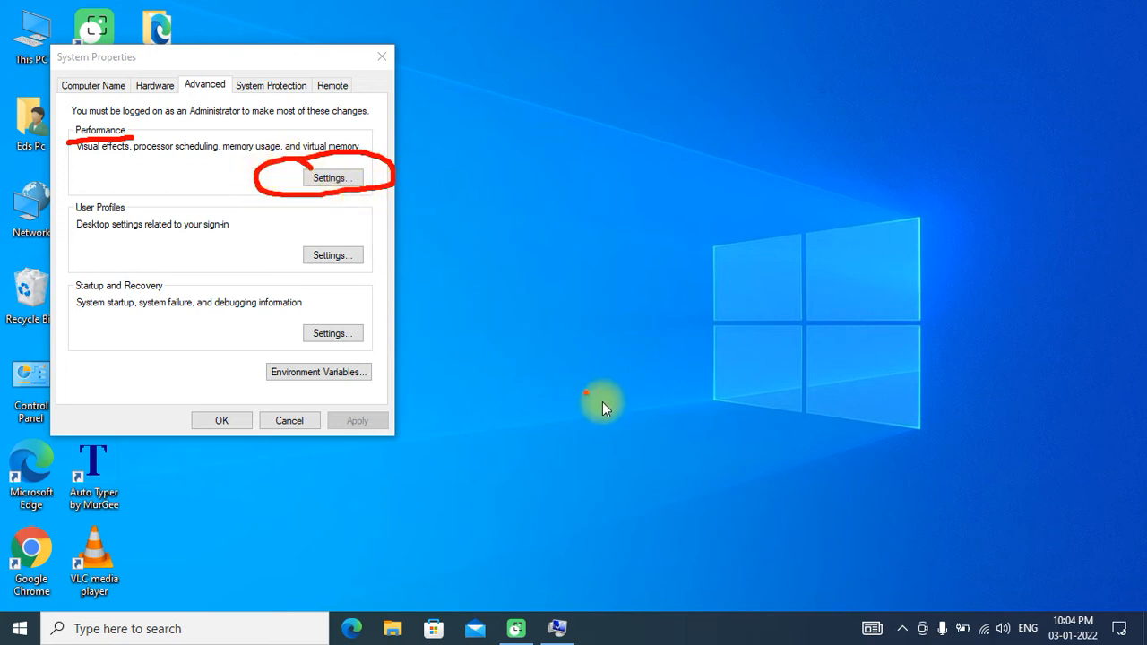
{"action": "mouse_move", "coordinate": [202, 72]}
{"action": "left_mouse_down"}
{"action": "mouse_move", "coordinate": [172, 109]}
{"action": "mouse_move", "coordinate": [213, 59]}
{"action": "mouse_move", "coordinate": [180, 64]}
{"action": "left_mouse_up"}
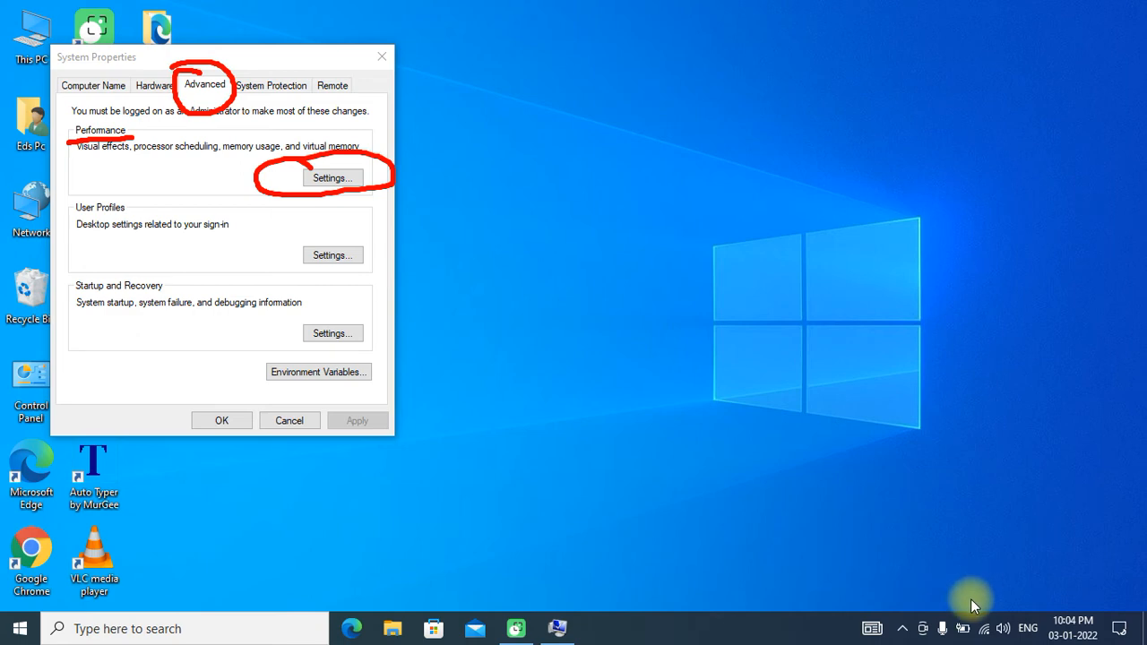
{"action": "key", "text": "Escape"}
{"action": "left_click", "coordinate": [333, 181]}
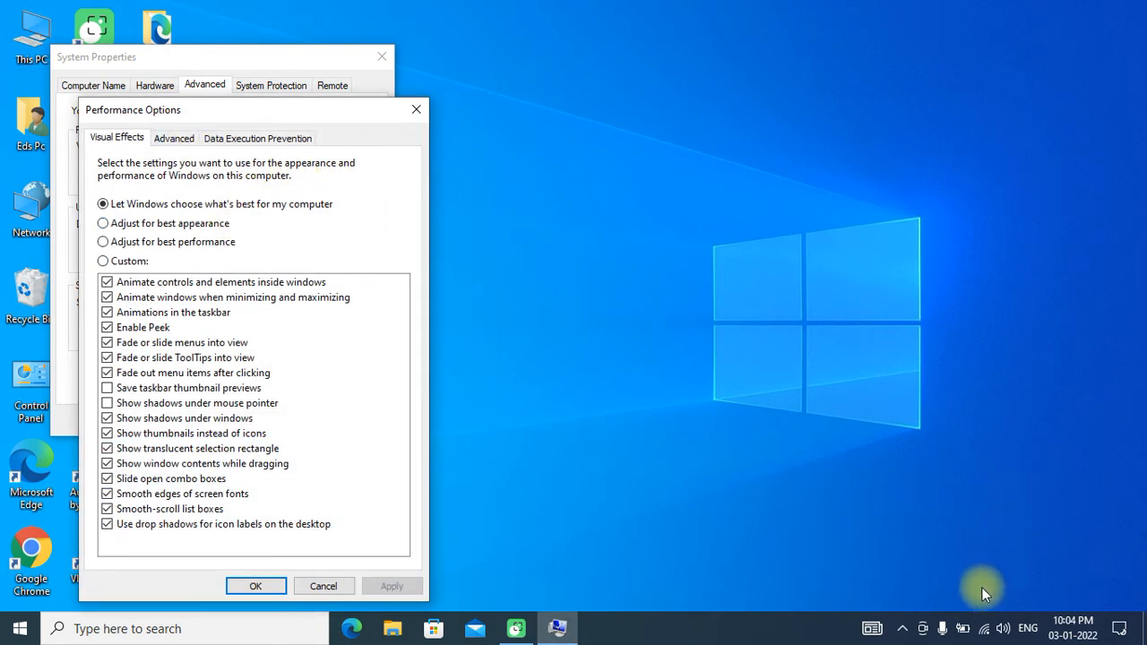
- Open the virtual memory settings from the advanced performance options
{"action": "mouse_move", "coordinate": [185, 125]}
{"action": "left_mouse_down"}
{"action": "mouse_move", "coordinate": [144, 157]}
{"action": "mouse_move", "coordinate": [197, 153]}
{"action": "mouse_move", "coordinate": [166, 121]}
{"action": "left_mouse_up"}
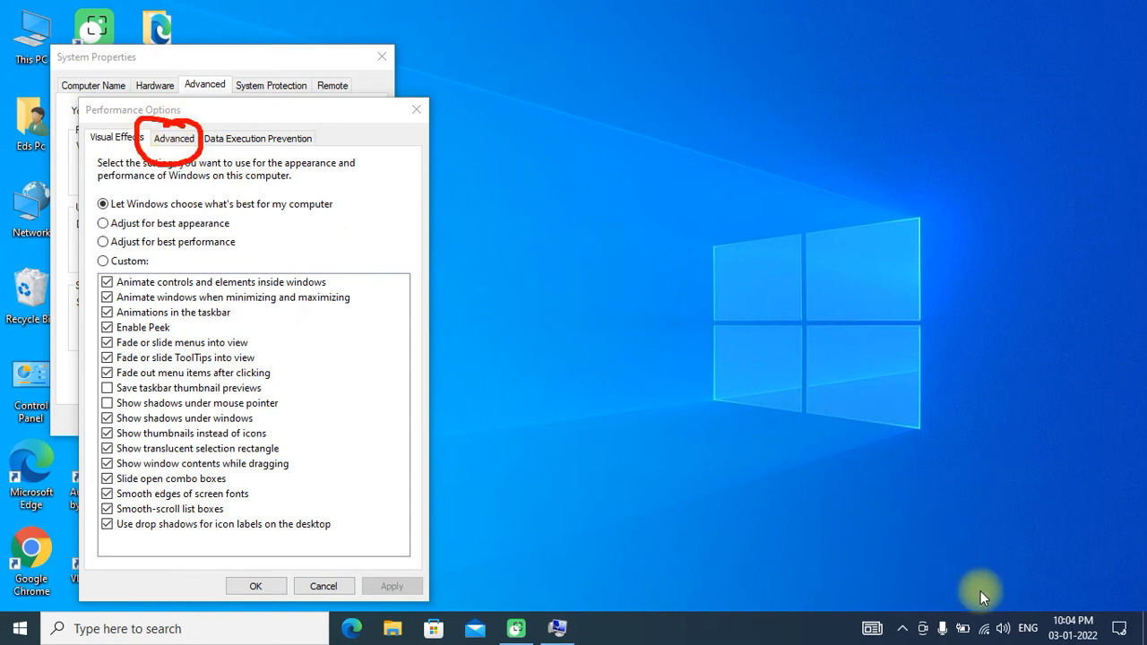
{"action": "left_click", "coordinate": [176, 138]}
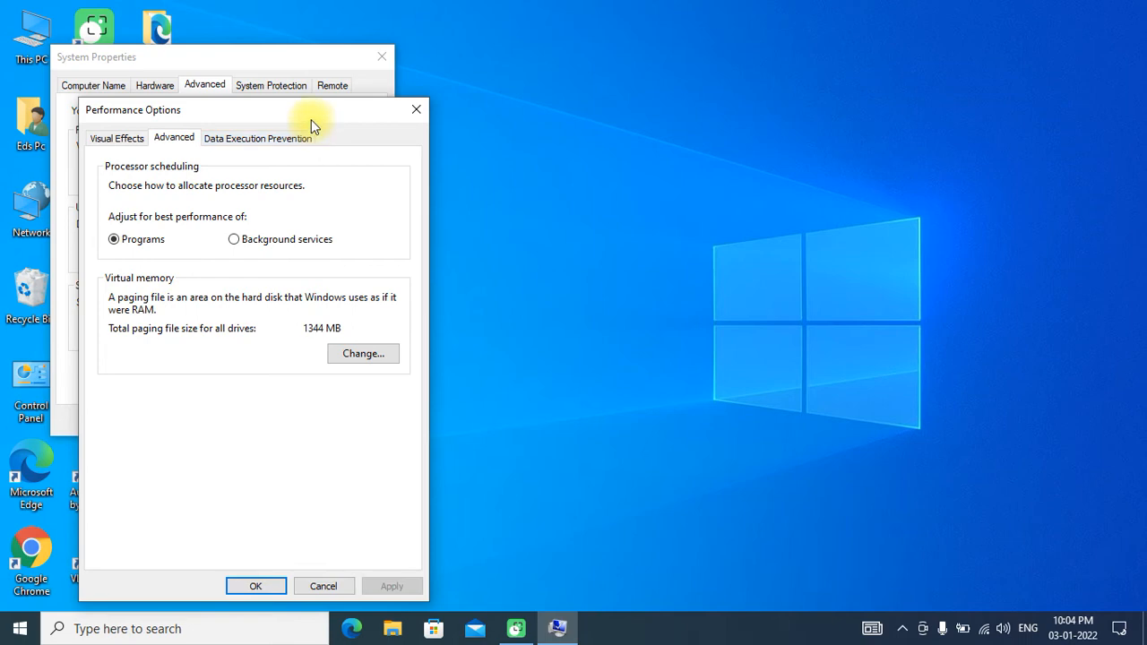
{"action": "left_click_drag", "start_coordinate": [315, 115], "coordinate": [345, 46]}
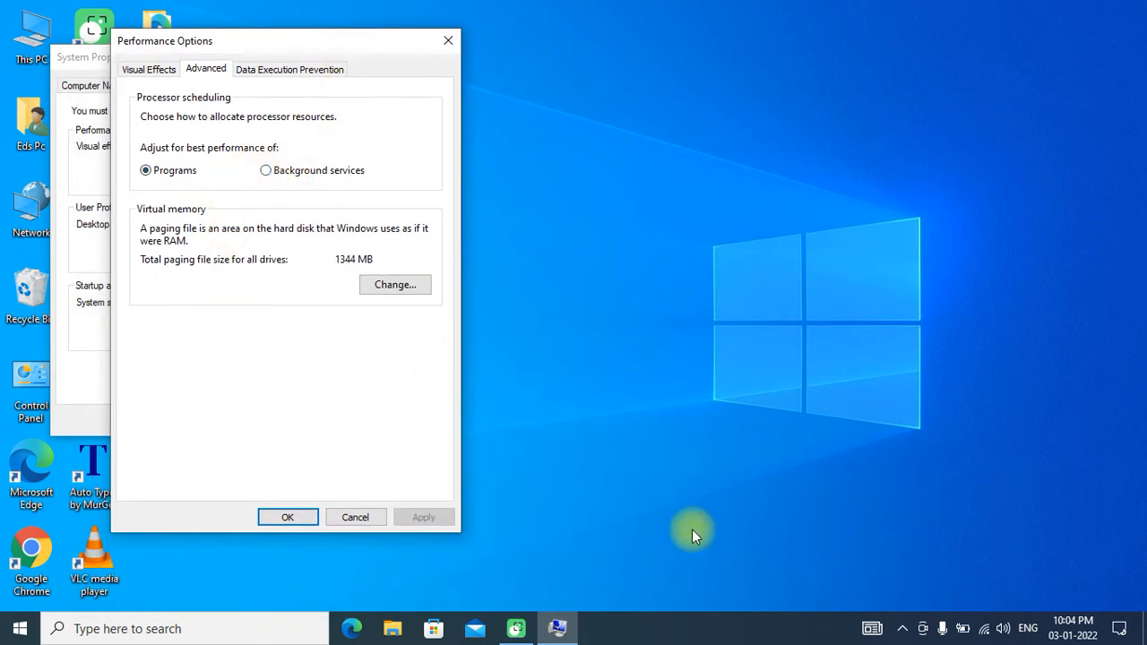
{"action": "left_click", "coordinate": [968, 588]}
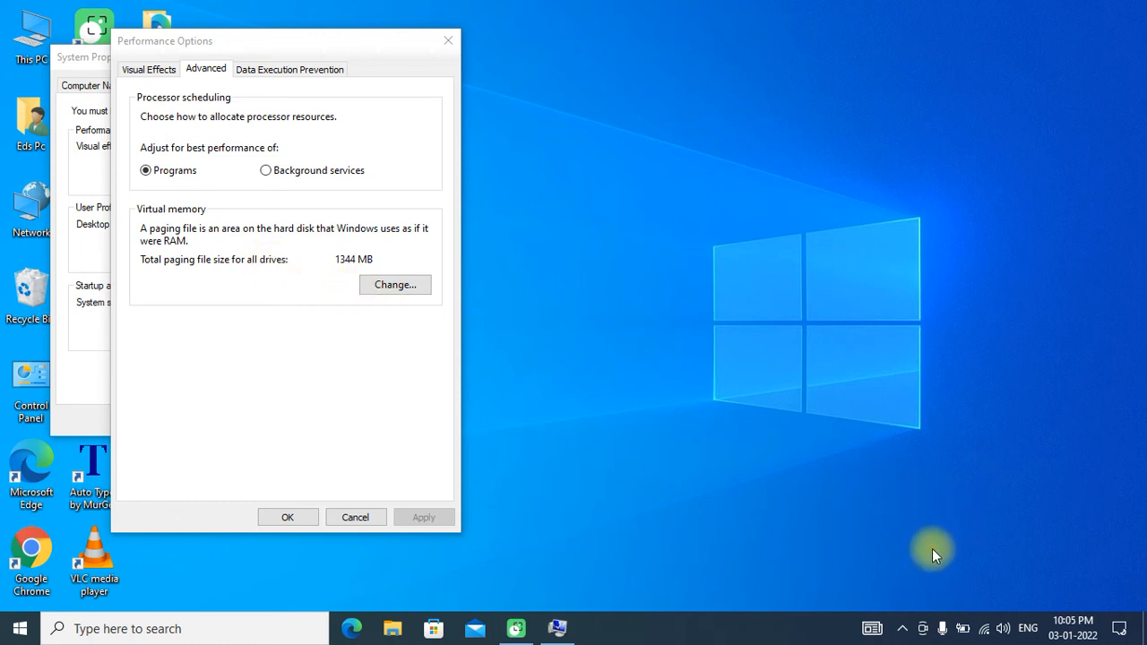
{"action": "mouse_move", "coordinate": [417, 267]}
{"action": "left_mouse_down"}
{"action": "mouse_move", "coordinate": [334, 291]}
{"action": "mouse_move", "coordinate": [437, 292]}
{"action": "mouse_move", "coordinate": [363, 273]}
{"action": "left_mouse_up"}
{"action": "left_click", "coordinate": [575, 445]}
{"action": "left_click", "coordinate": [392, 288]}
{"action": "left_click", "coordinate": [394, 289]}
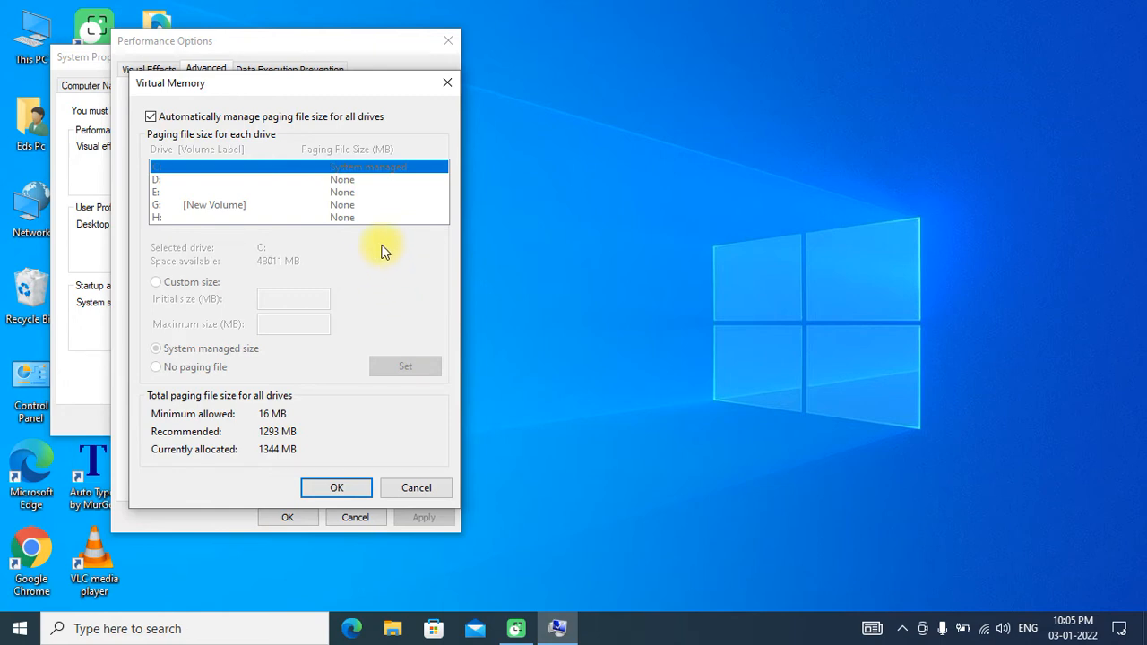
- Run sysdm.cpl again, and bring the open Virtual Memory dialog back into focus
{"action": "key", "text": "super+r"}
{"action": "type", "text": "s"}
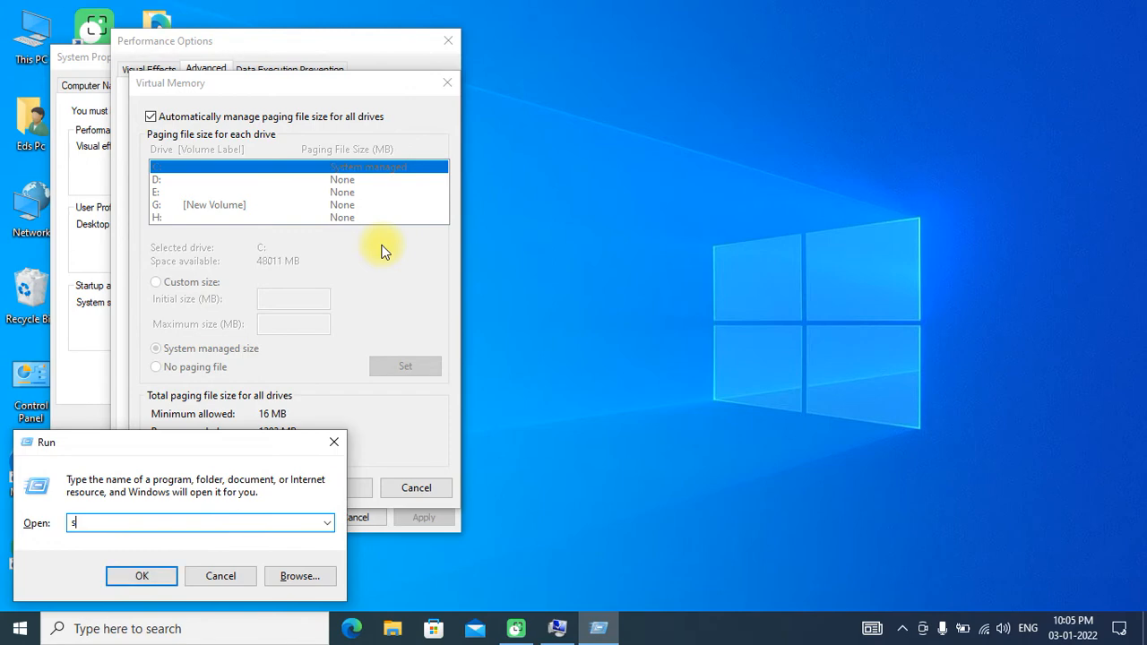
{"action": "type", "text": "ysdm.cpl"}
{"action": "key", "text": "Return"}
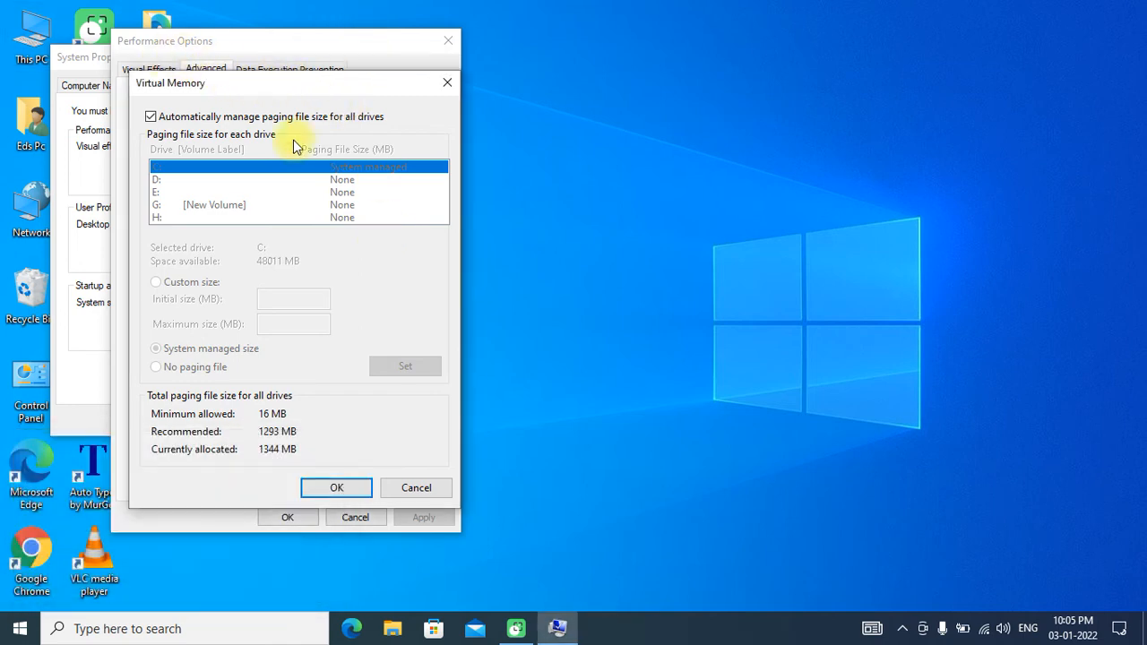
{"action": "mouse_move", "coordinate": [557, 634]}
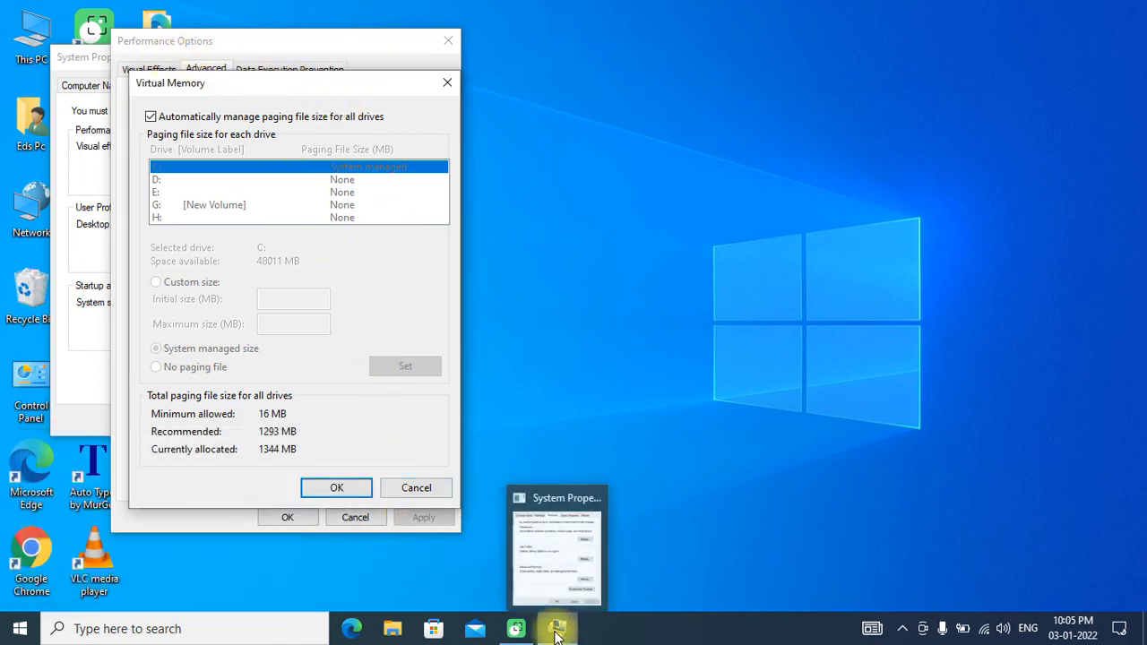
{"action": "left_click", "coordinate": [549, 528]}
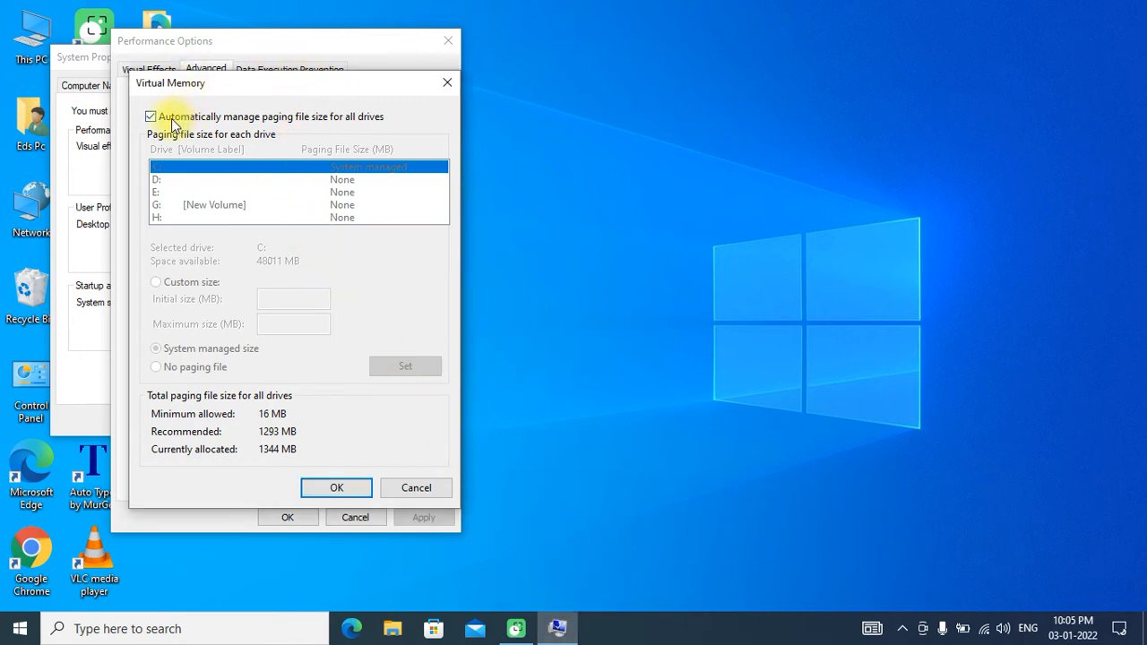
- Turn off automatic management of the paging file size for all drives
{"action": "left_click", "coordinate": [968, 597]}
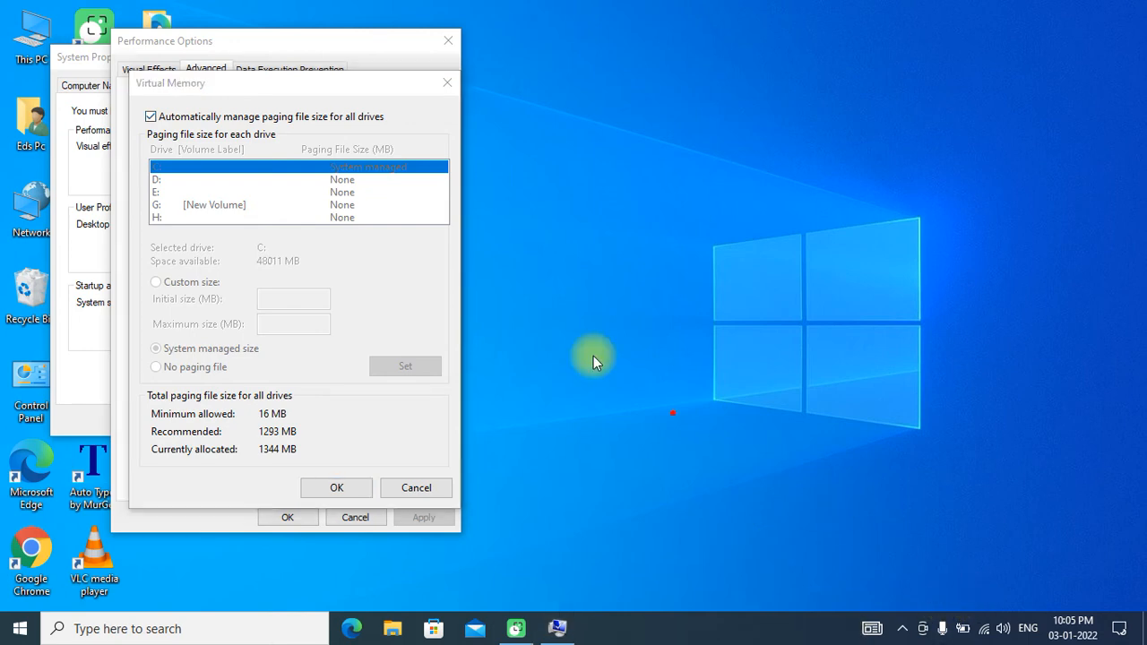
{"action": "mouse_move", "coordinate": [165, 102]}
{"action": "left_mouse_down"}
{"action": "mouse_move", "coordinate": [138, 131]}
{"action": "mouse_move", "coordinate": [165, 116]}
{"action": "mouse_move", "coordinate": [165, 102]}
{"action": "left_mouse_up"}
{"action": "left_click", "coordinate": [979, 595]}
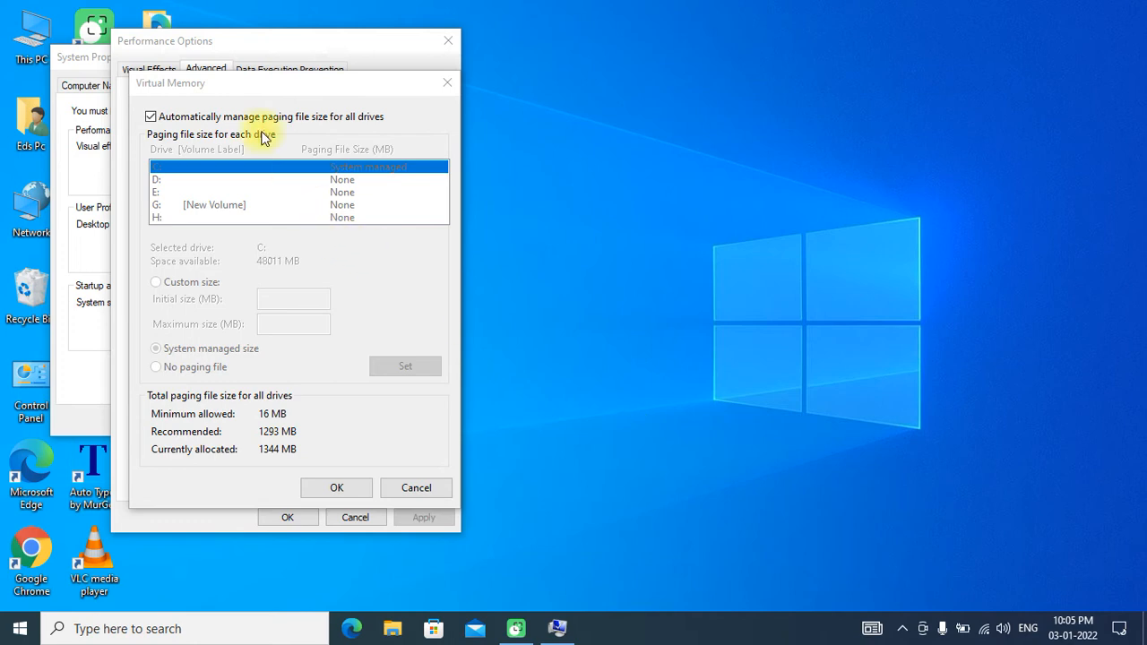
{"action": "left_click", "coordinate": [151, 117]}
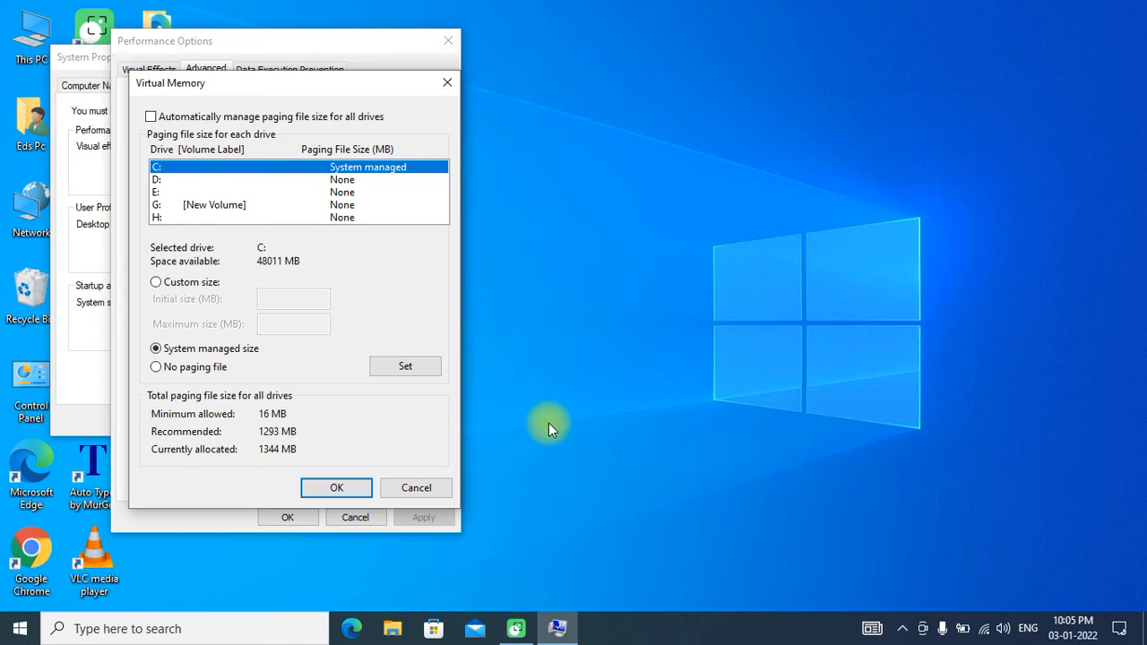
- Choose a custom paging file size for drive C:
{"action": "left_click", "coordinate": [156, 283]}
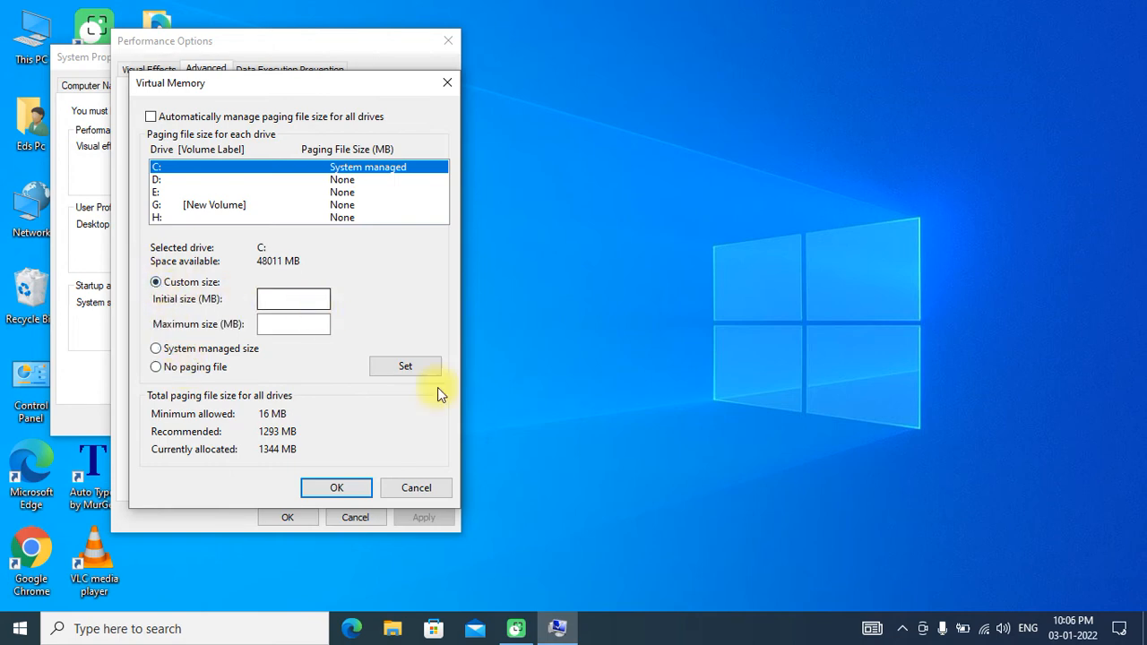
{"action": "left_click", "coordinate": [972, 600]}
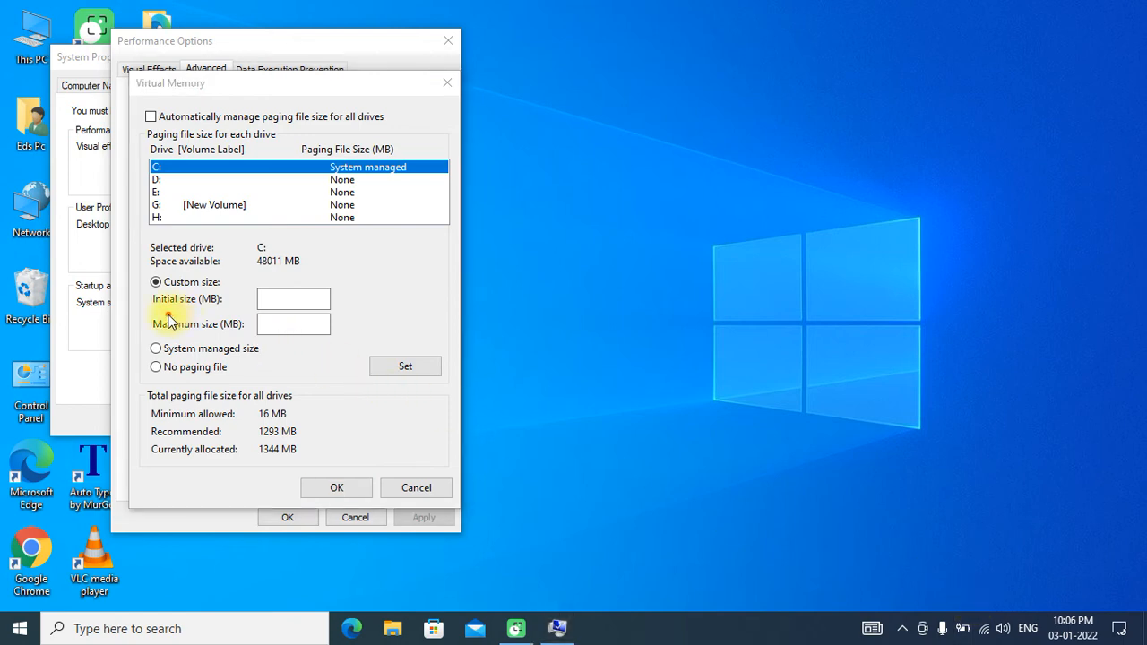
{"action": "left_click_drag", "start_coordinate": [153, 311], "coordinate": [180, 312]}
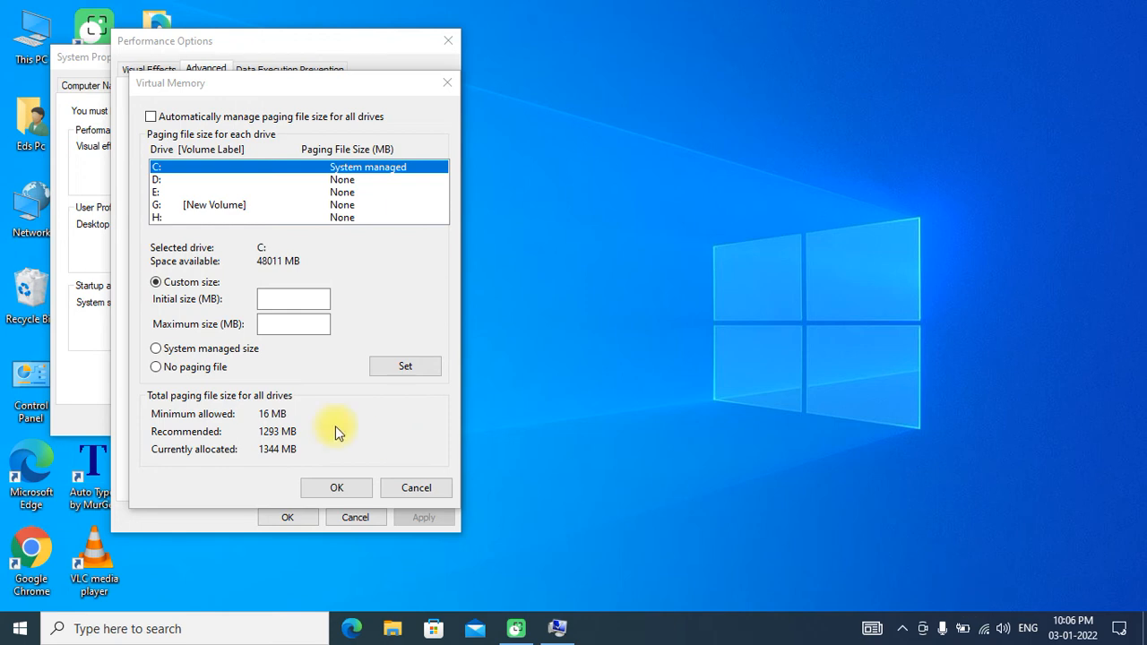
{"action": "left_click", "coordinate": [151, 334]}
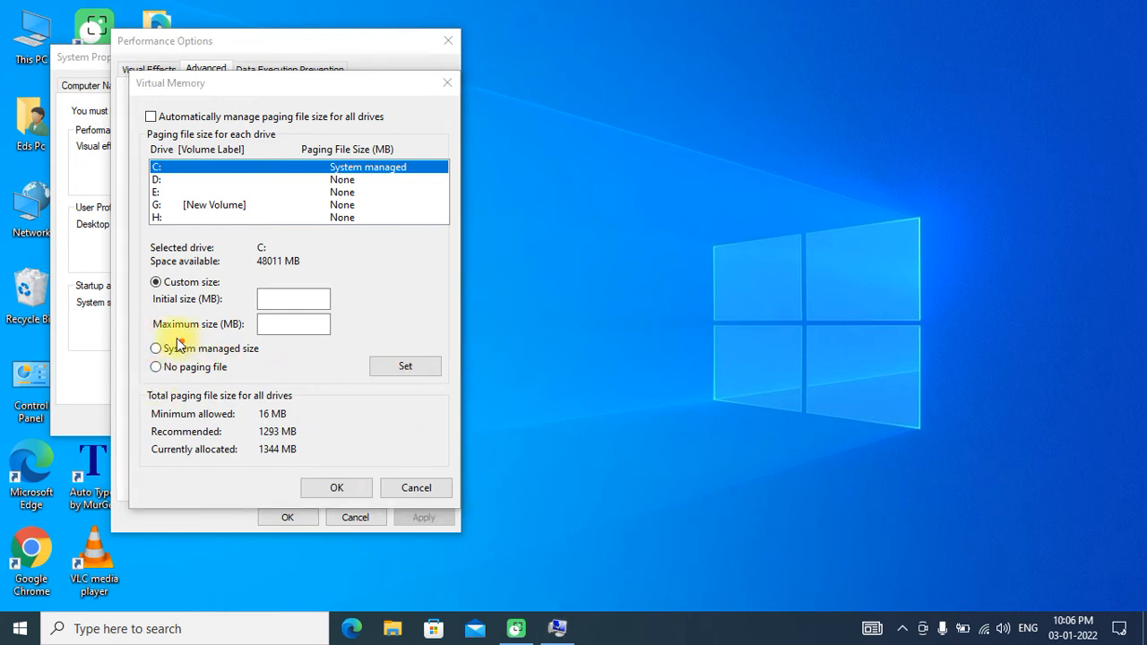
{"action": "left_click_drag", "start_coordinate": [152, 334], "coordinate": [216, 335]}
{"action": "left_click", "coordinate": [972, 593]}
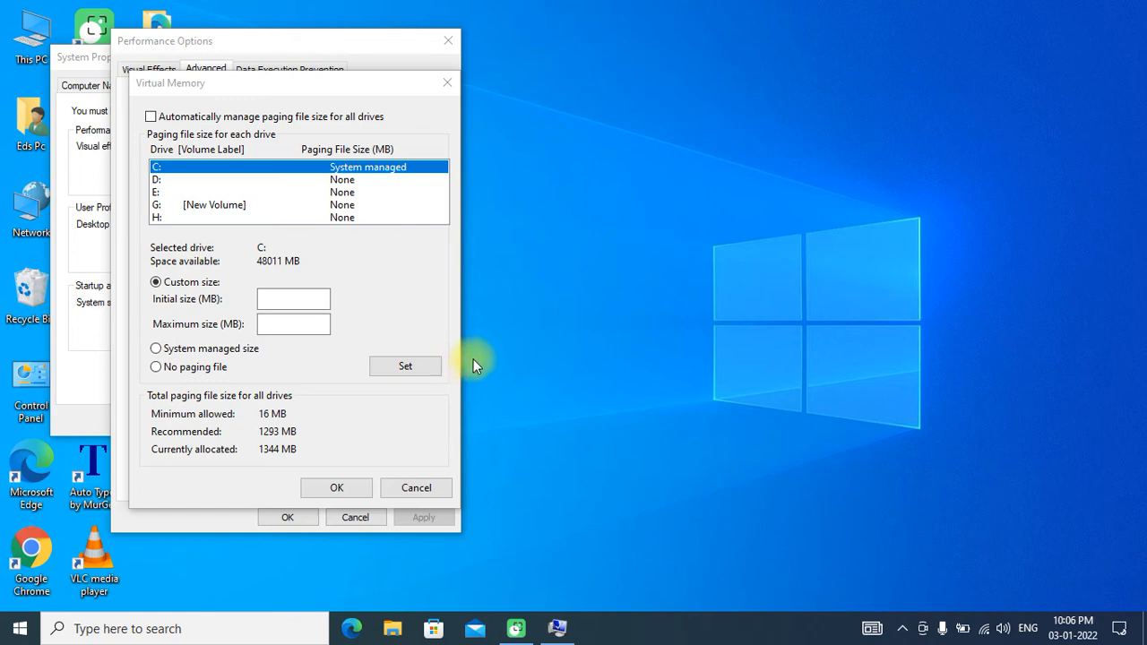
{"action": "left_click", "coordinate": [261, 634]}
{"action": "type", "text": "cal"}
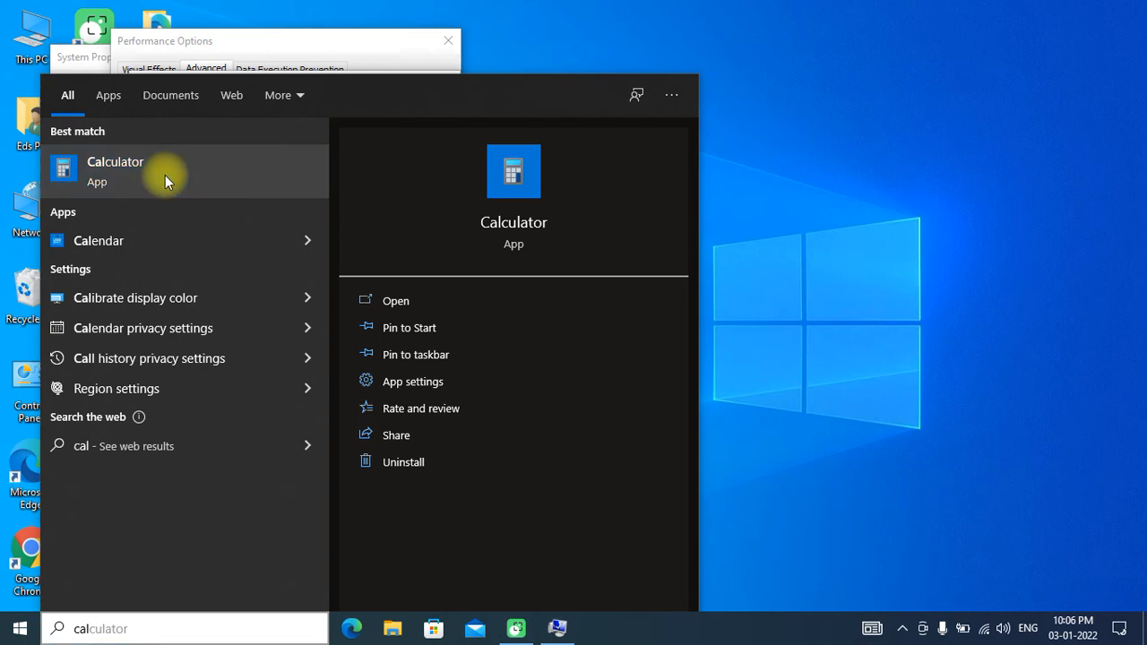
{"action": "left_click", "coordinate": [165, 175]}
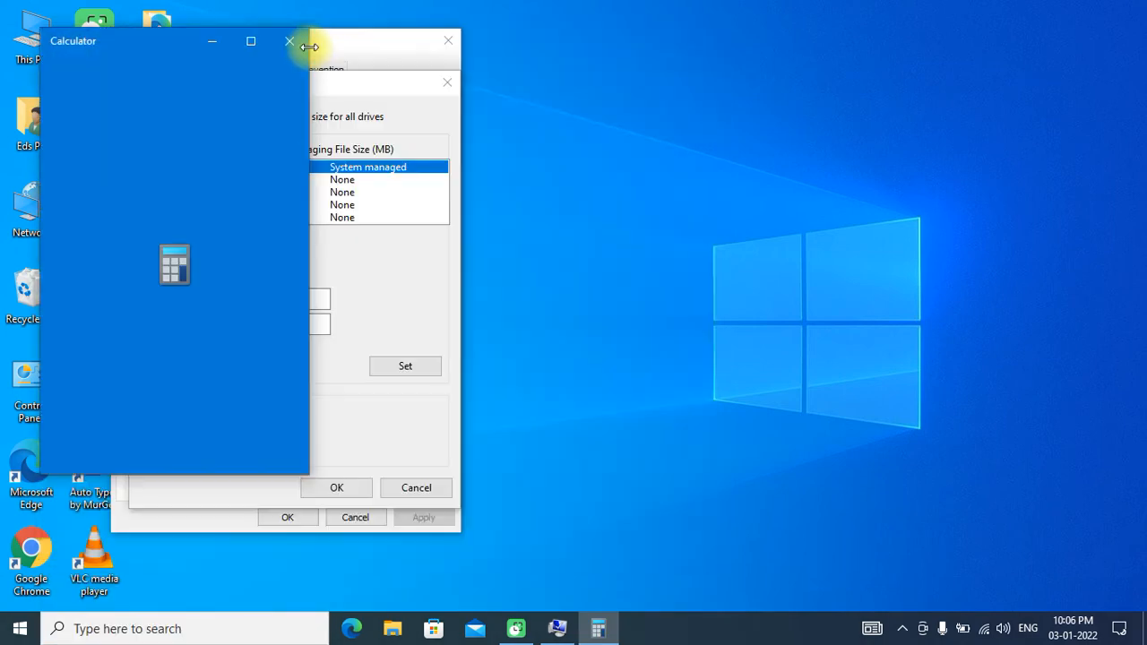
{"action": "left_click_drag", "start_coordinate": [151, 42], "coordinate": [737, 66]}
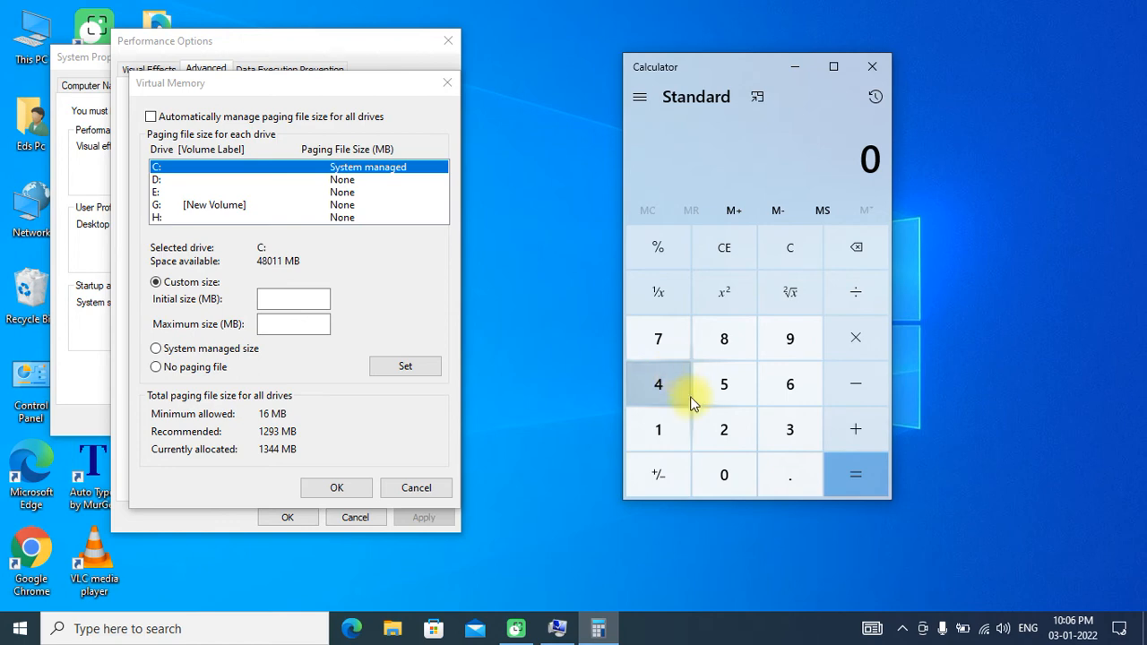
{"action": "left_click", "coordinate": [662, 387]}
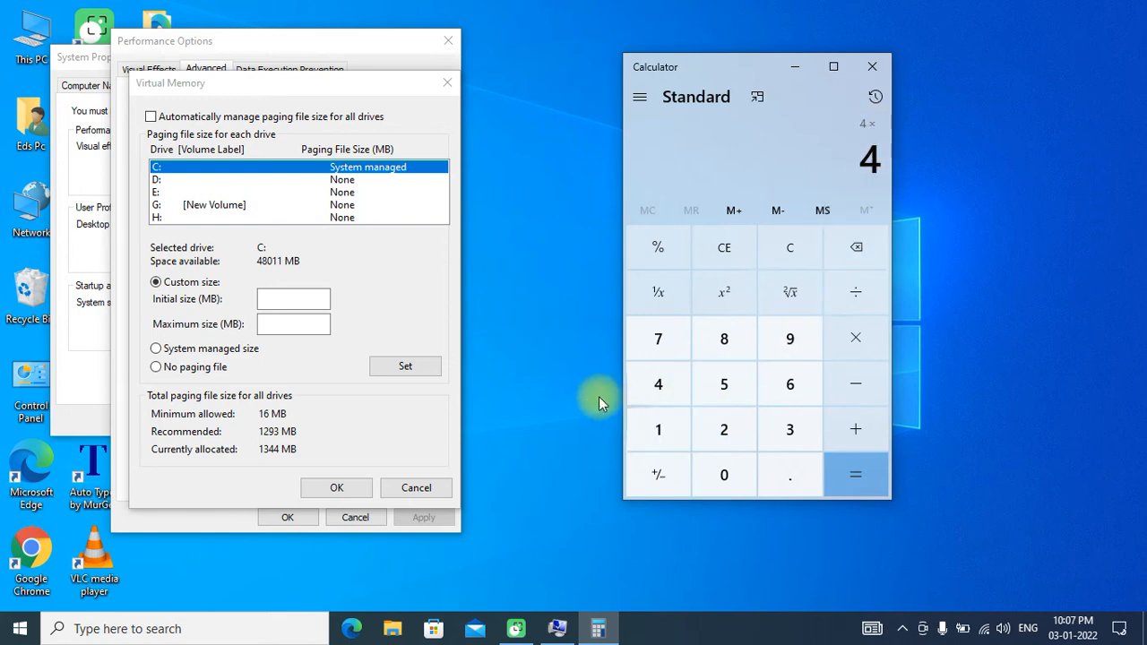
{"action": "left_click", "coordinate": [652, 427]}
{"action": "left_click", "coordinate": [721, 429]}
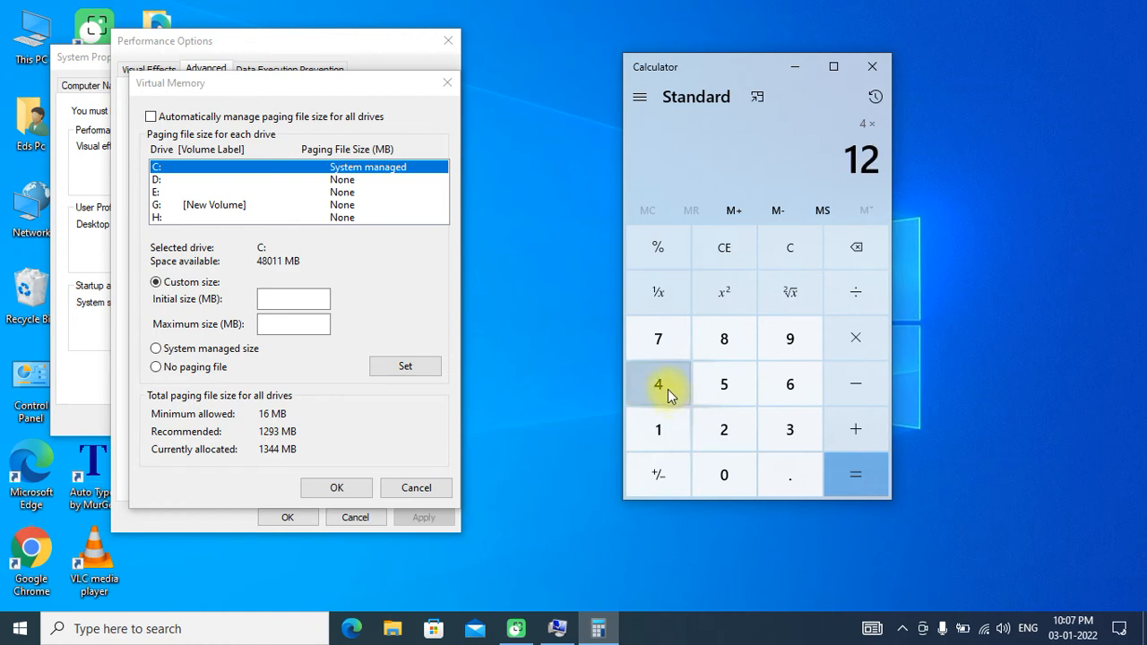
{"action": "left_click", "coordinate": [665, 391]}
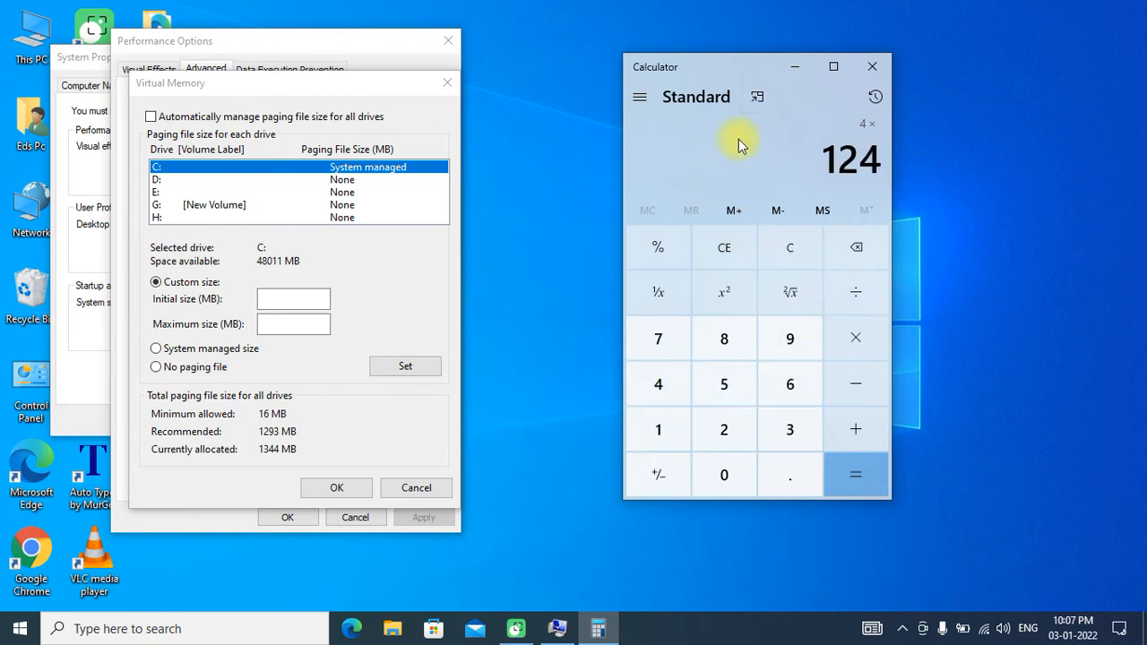
{"action": "left_click", "coordinate": [875, 105]}
{"action": "left_click", "coordinate": [875, 105]}
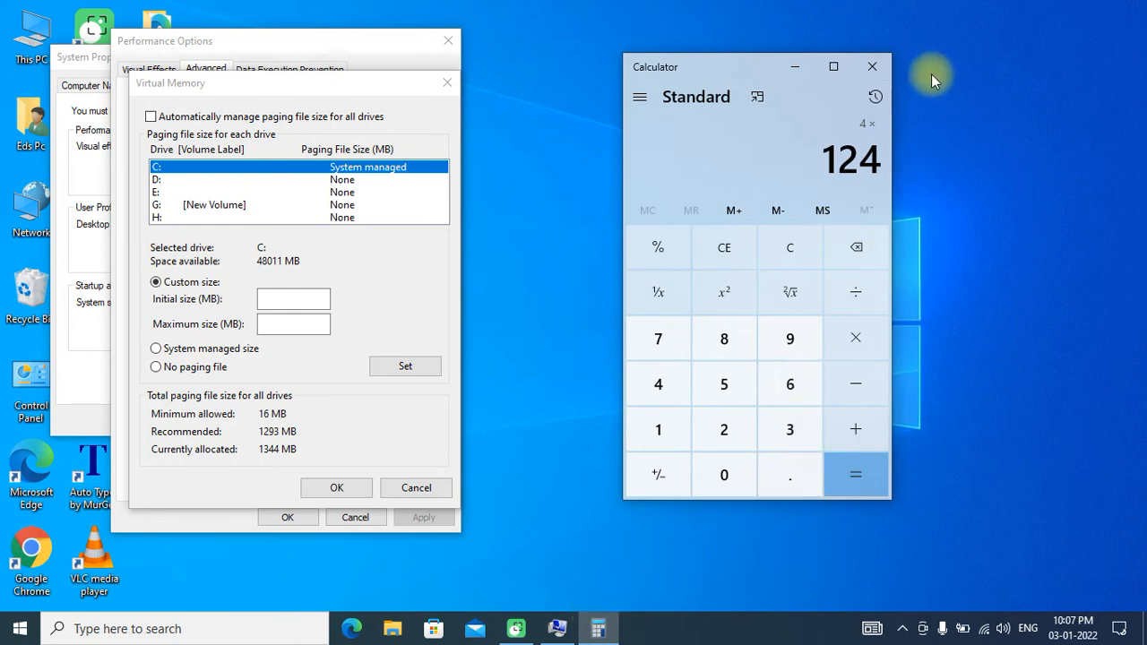
{"action": "left_click", "coordinate": [874, 66]}
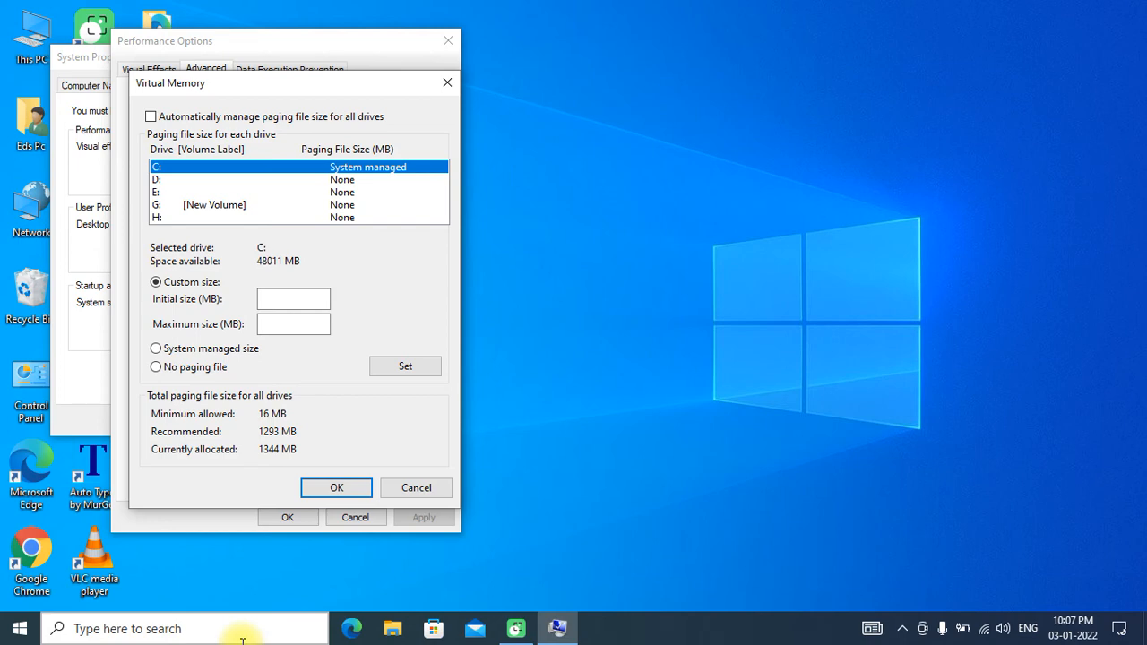
- Open Notepad and write the calculation 4X1024X1.5= on the first line of the blank document
{"action": "left_click", "coordinate": [147, 628]}
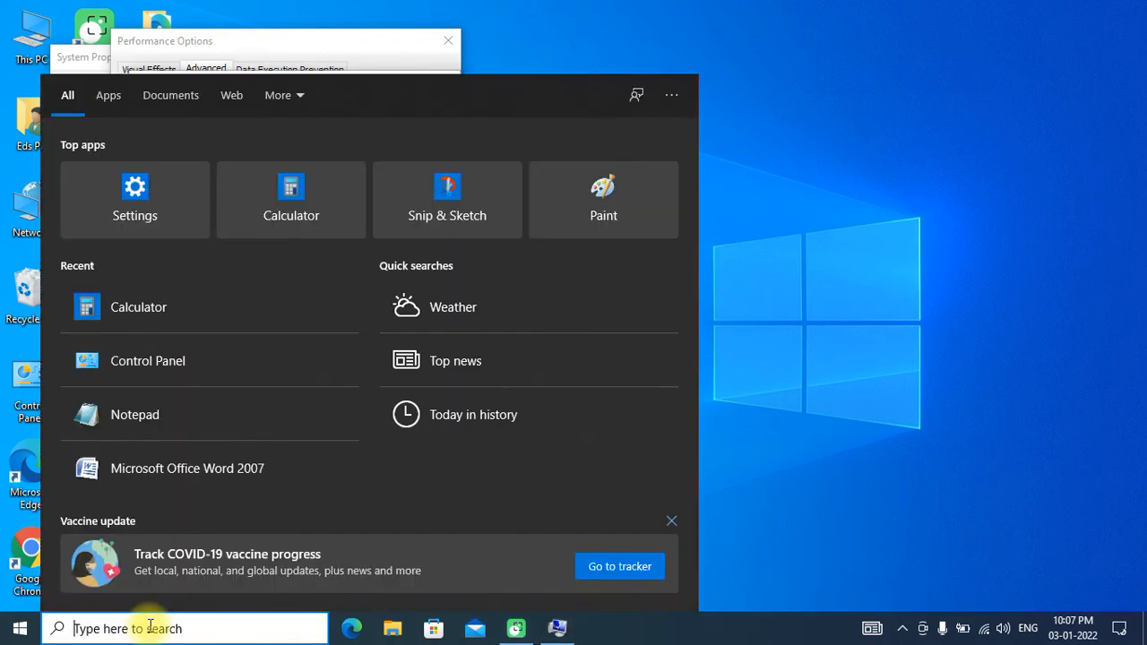
{"action": "type", "text": "note"}
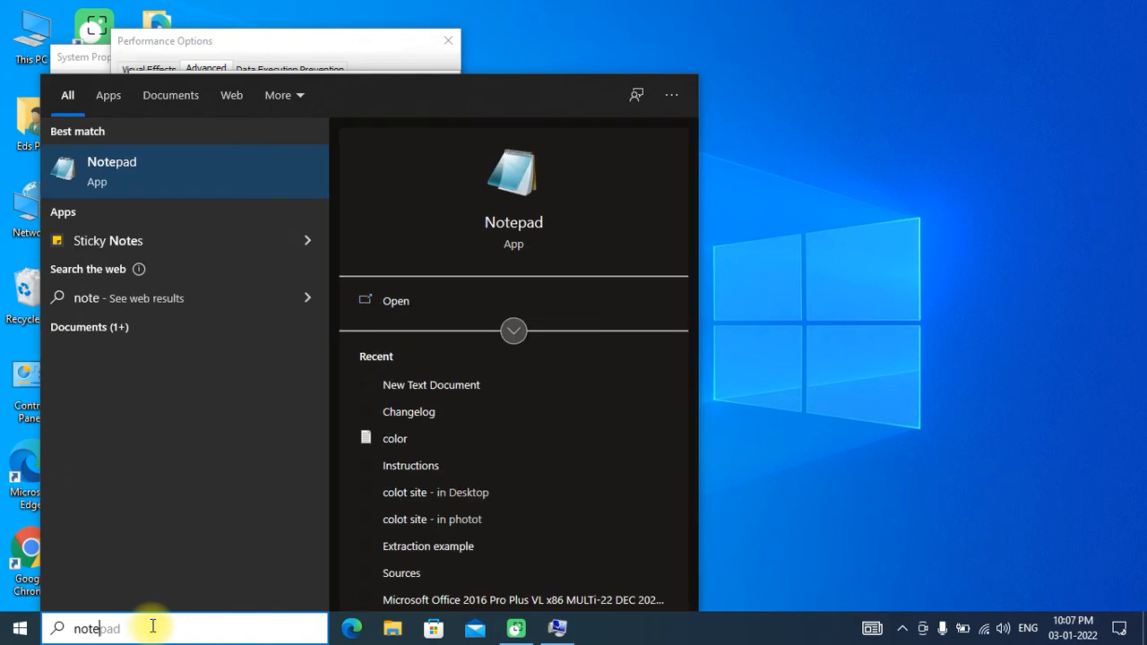
{"action": "left_click", "coordinate": [123, 164]}
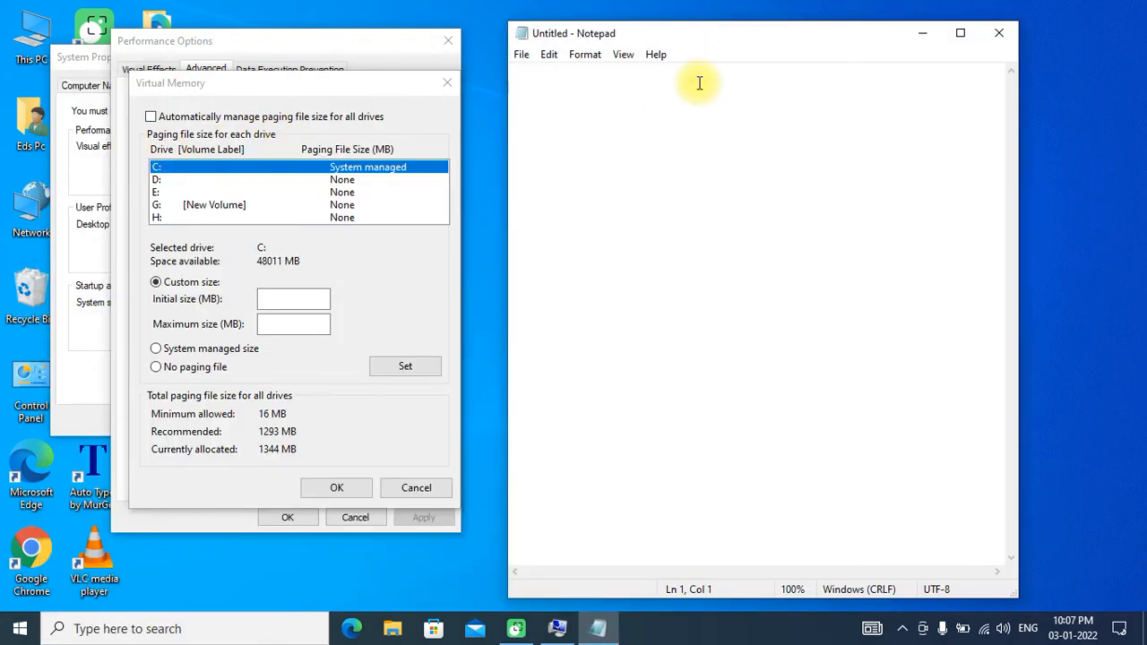
{"action": "type", "text": "4"}
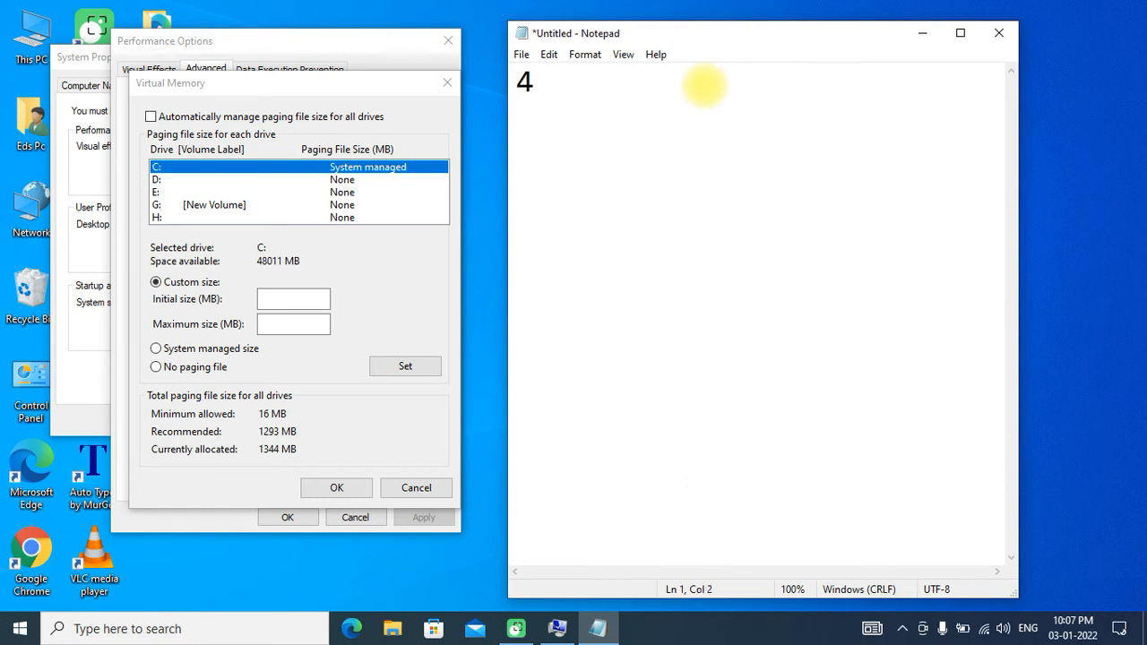
{"action": "type", "text": "X1024"}
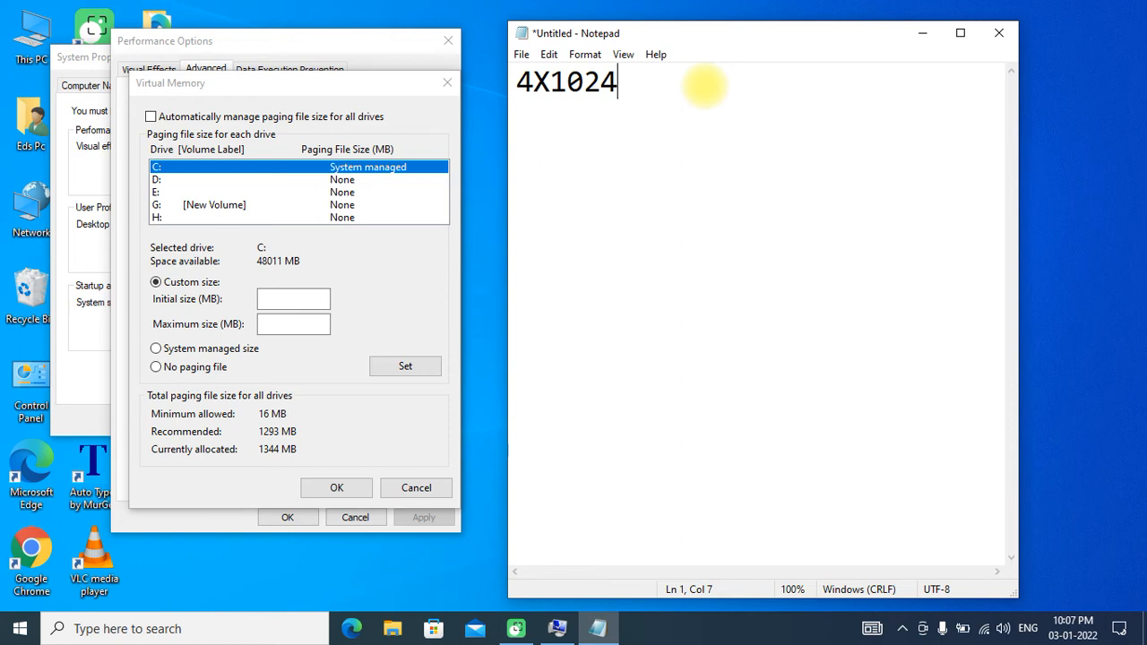
{"action": "type", "text": "X1.5"}
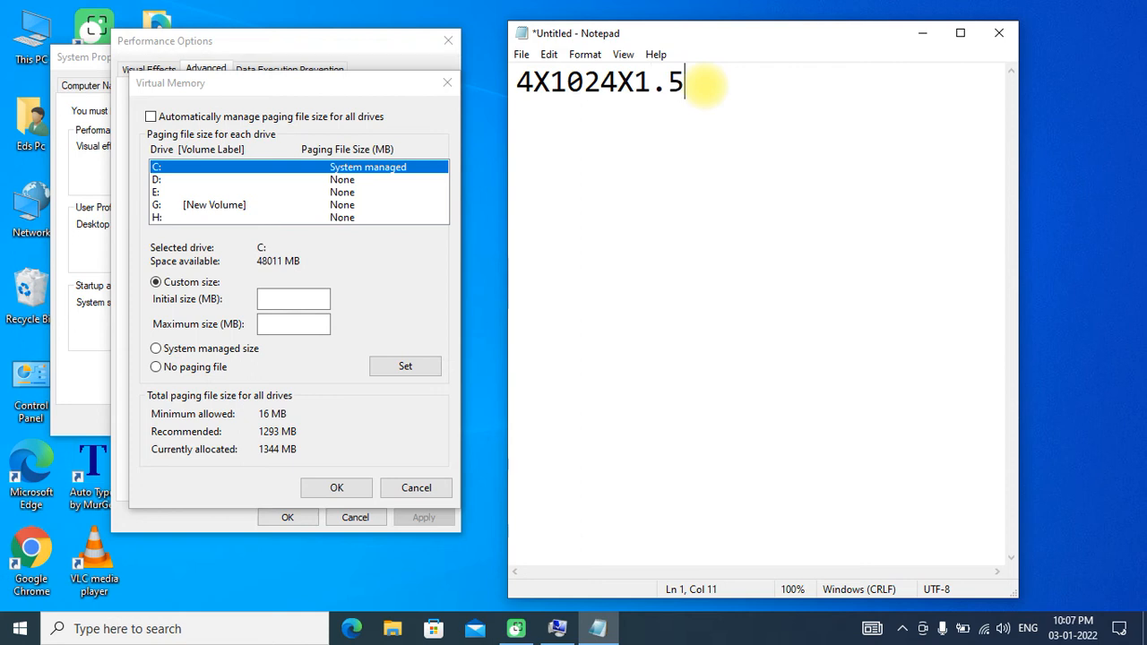
{"action": "type", "text": "="}
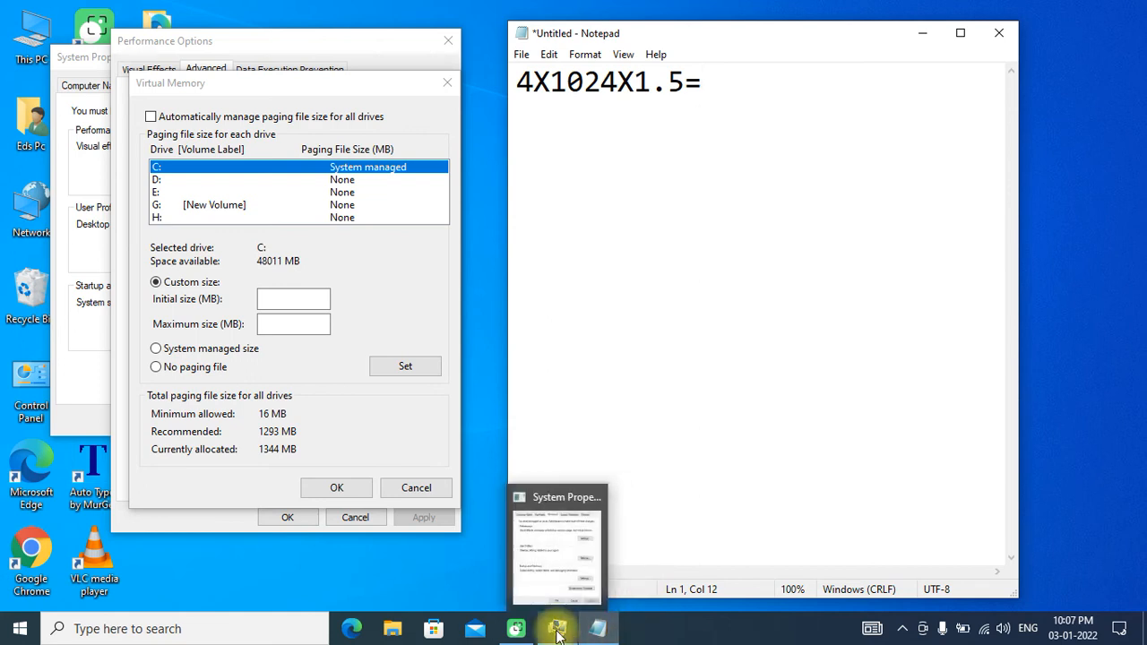
- Open Calculator and move its window clear of the calculation written in Notepad
{"action": "left_click", "coordinate": [204, 629]}
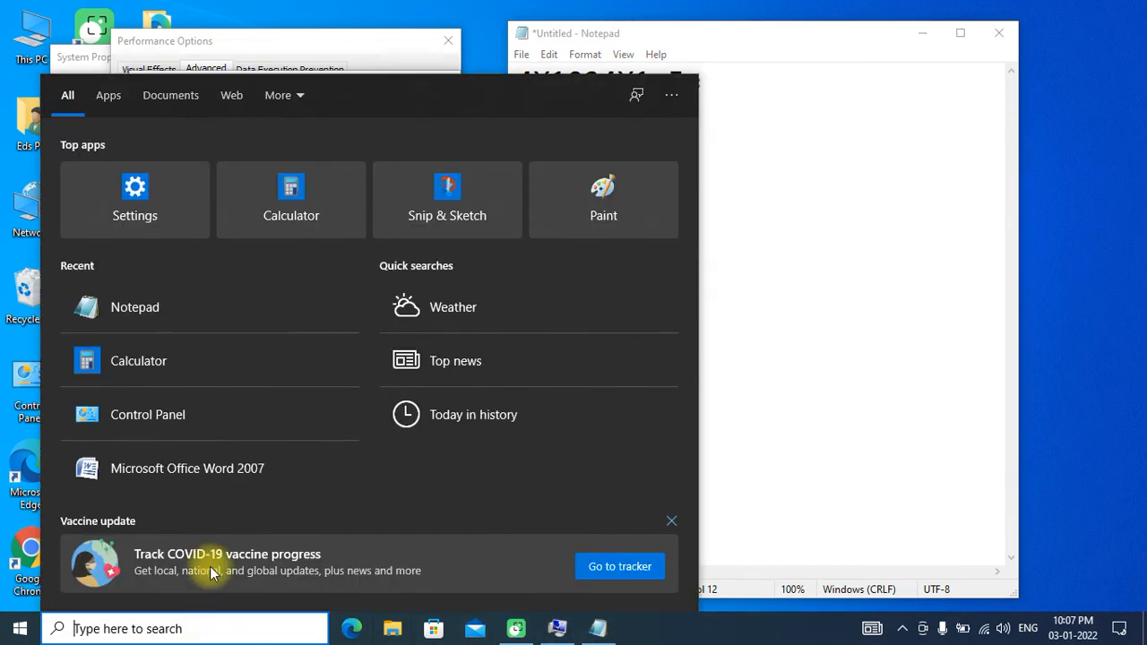
{"action": "left_click", "coordinate": [194, 367]}
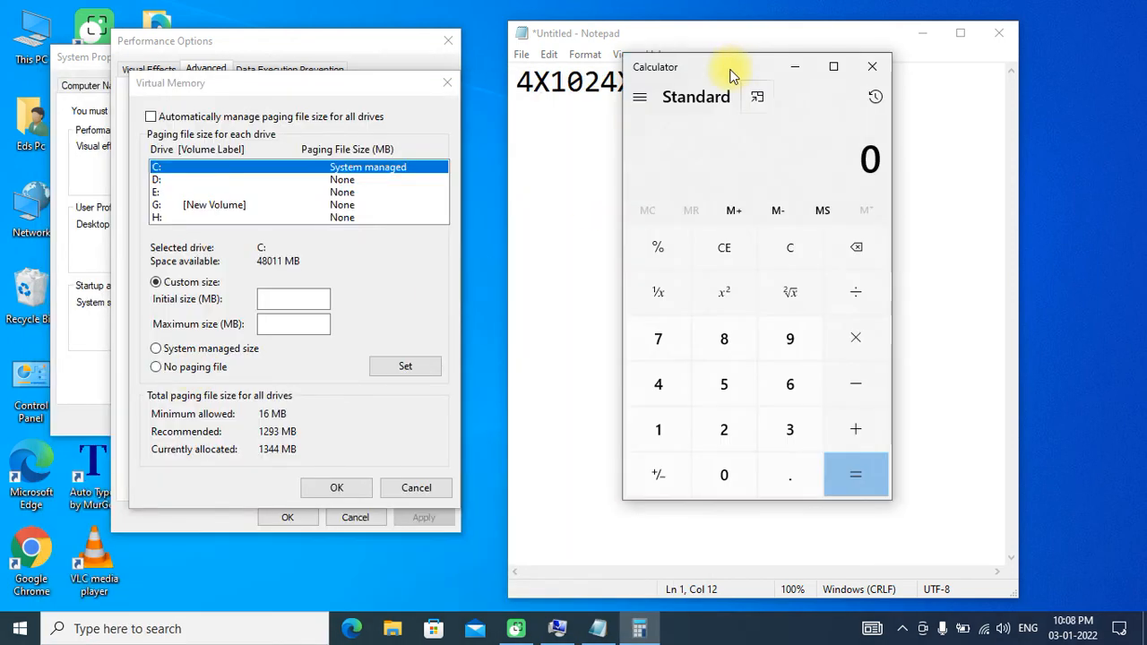
{"action": "left_click_drag", "start_coordinate": [752, 84], "coordinate": [786, 157]}
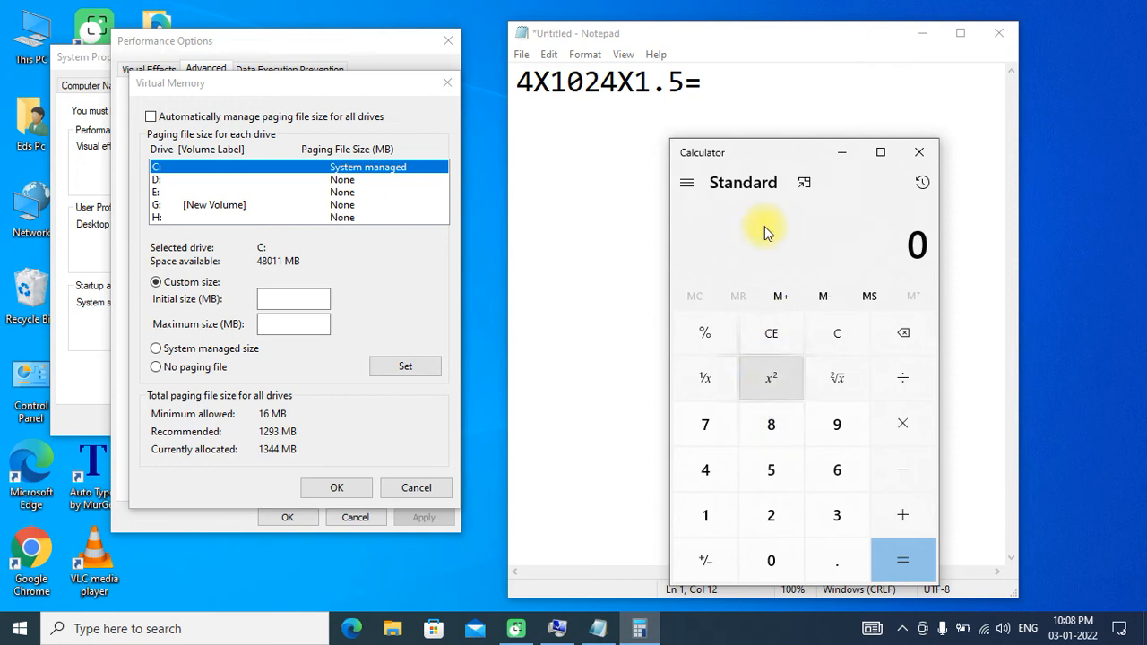
{"action": "left_click_drag", "start_coordinate": [766, 152], "coordinate": [882, 60]}
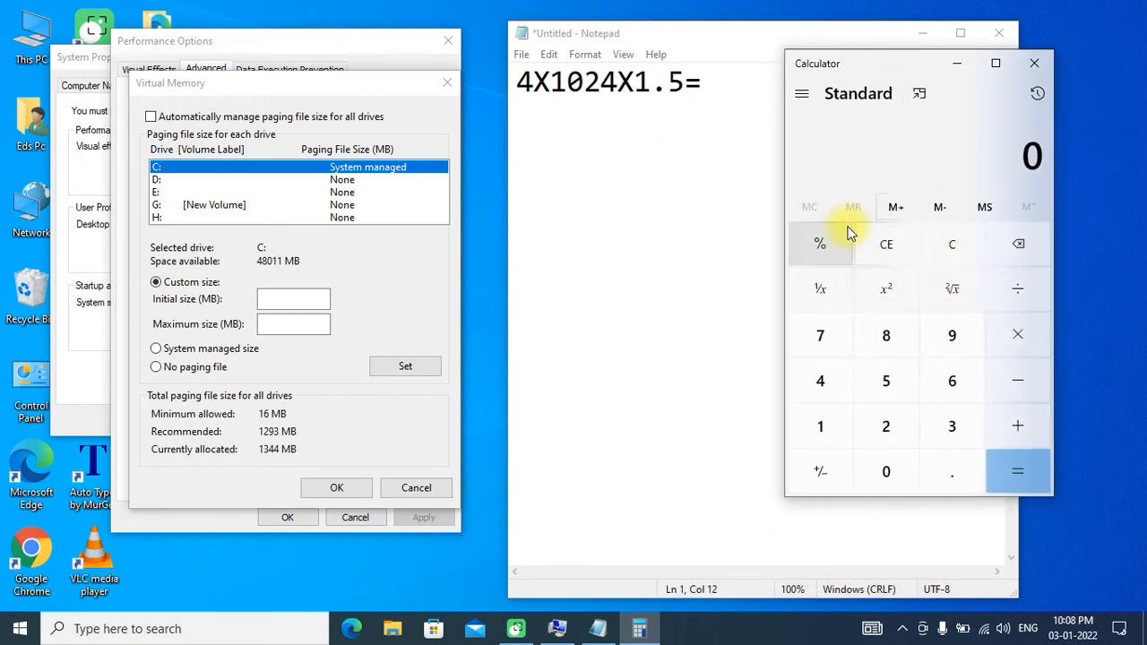
- Calculate 4 × 1024 × 1.5 in Calculator
{"action": "left_click", "coordinate": [820, 381]}
{"action": "left_click", "coordinate": [1003, 351]}
{"action": "left_click", "coordinate": [835, 431]}
{"action": "left_click", "coordinate": [885, 471]}
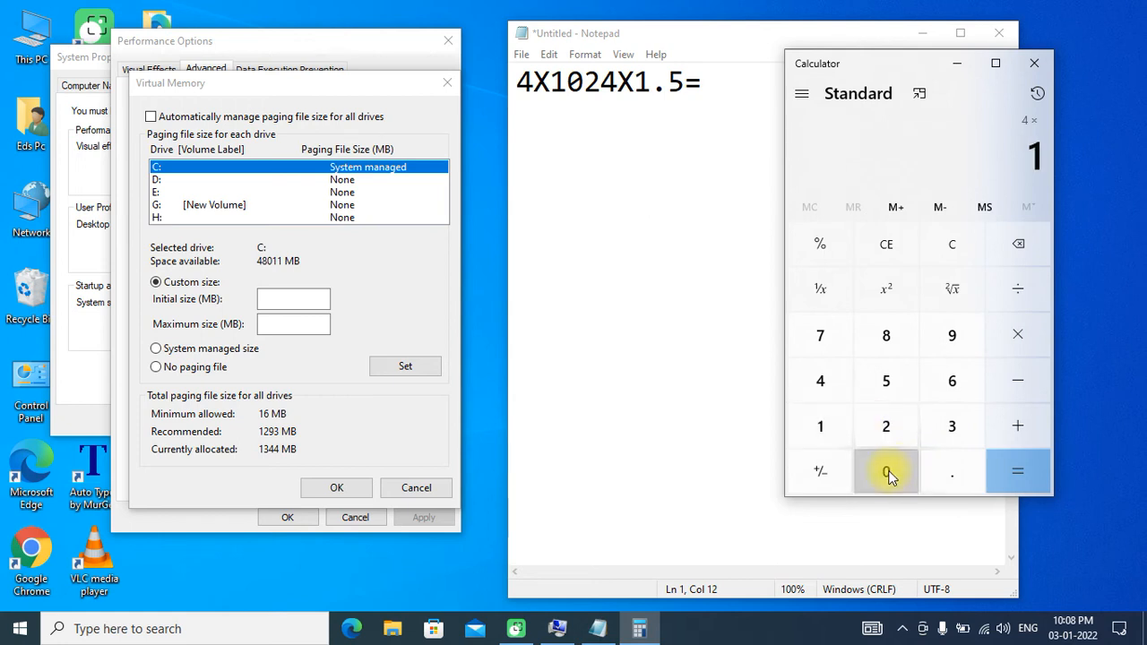
{"action": "left_click", "coordinate": [885, 428]}
{"action": "left_click", "coordinate": [828, 379]}
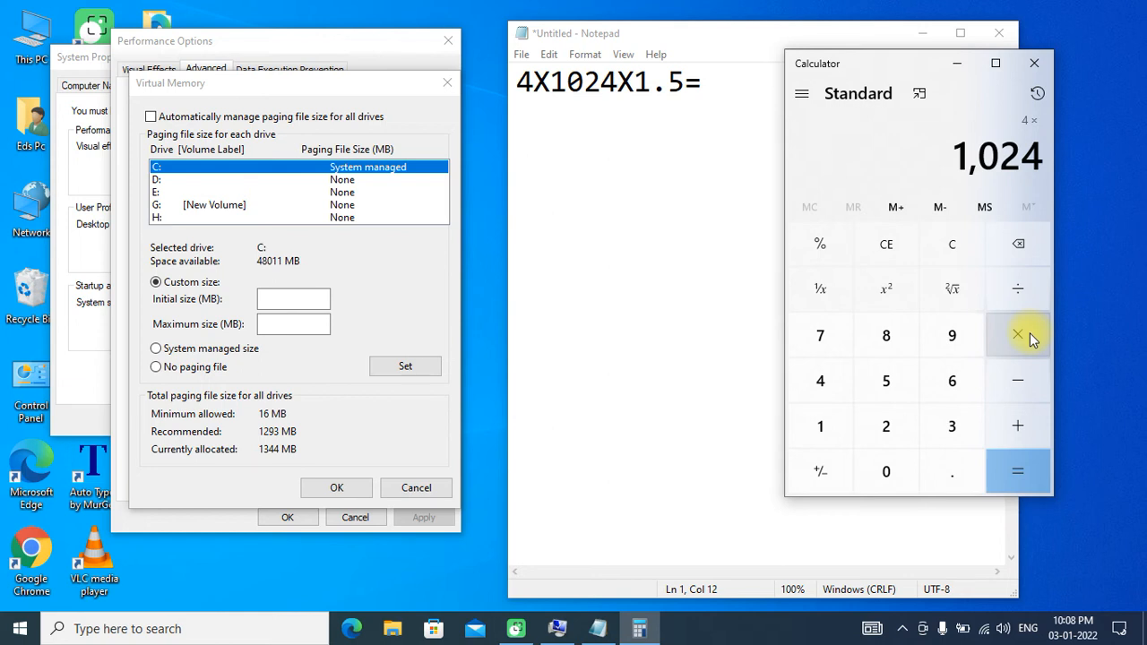
{"action": "left_click", "coordinate": [1030, 332]}
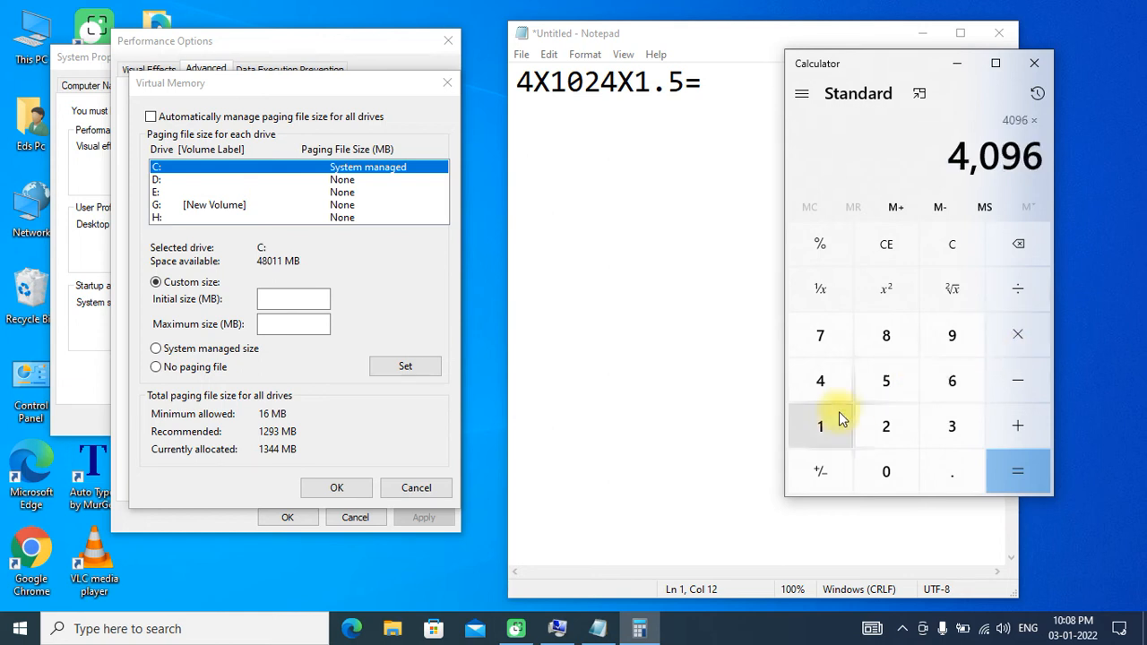
{"action": "left_click", "coordinate": [847, 443]}
{"action": "left_click", "coordinate": [950, 471]}
{"action": "left_click", "coordinate": [899, 383]}
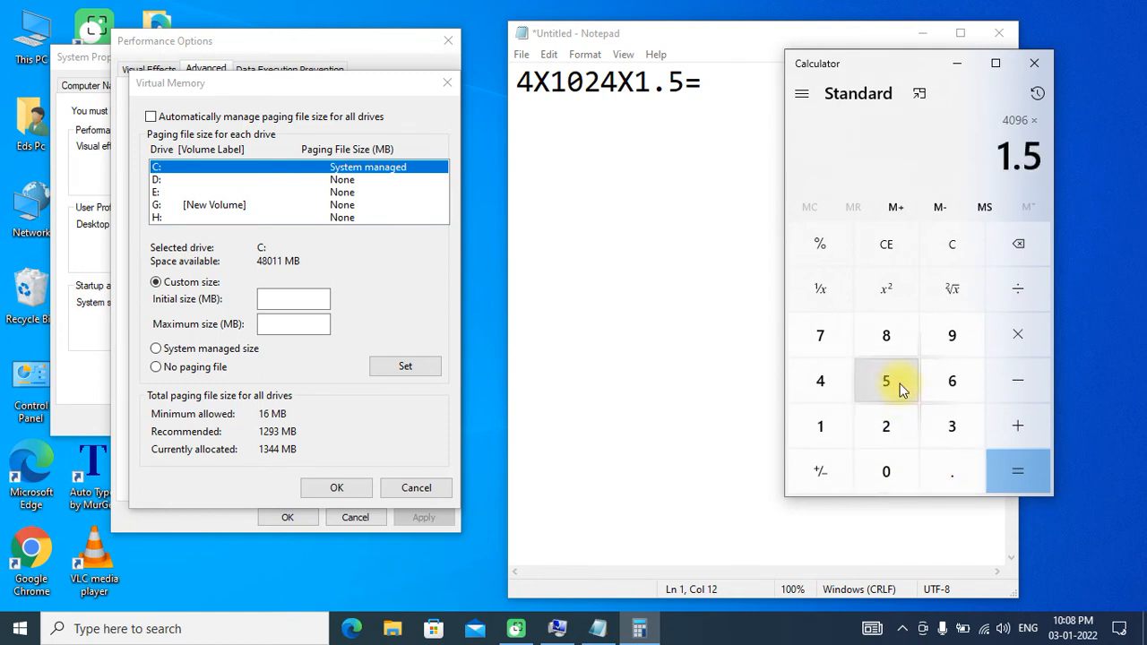
{"action": "left_click", "coordinate": [1035, 468]}
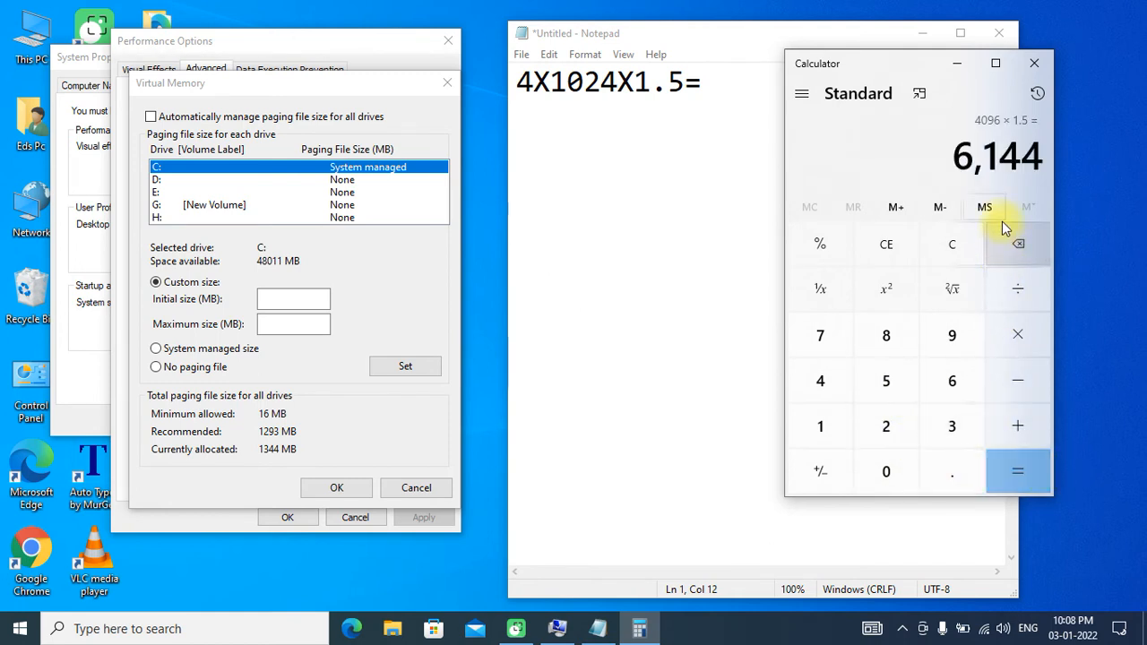
- Set the custom initial paging file size for drive C: to 6144 MB in the Virtual Memory dialog
{"action": "left_click_drag", "start_coordinate": [920, 74], "coordinate": [772, 118]}
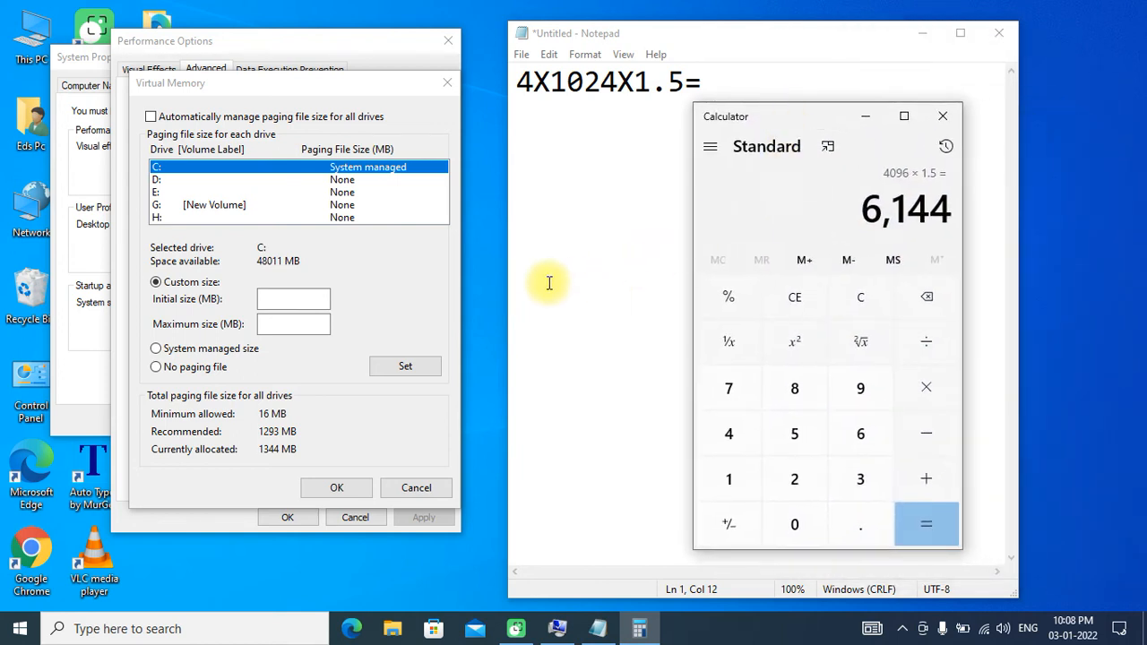
{"action": "left_click", "coordinate": [313, 298]}
{"action": "type", "text": "6144"}
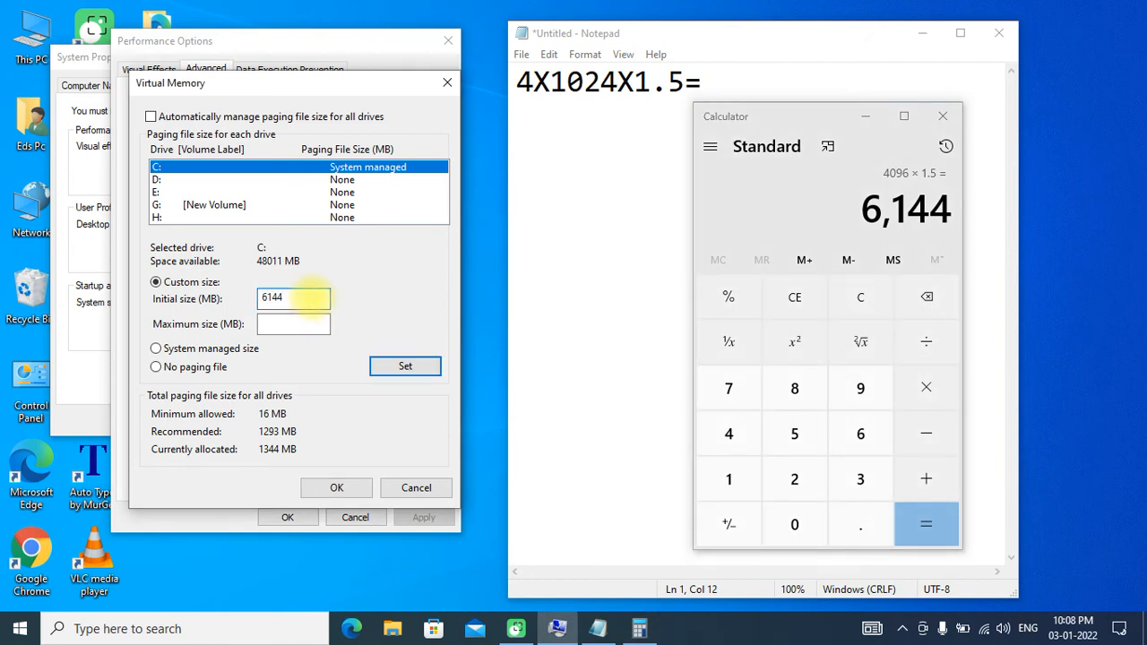
{"action": "left_click", "coordinate": [965, 609]}
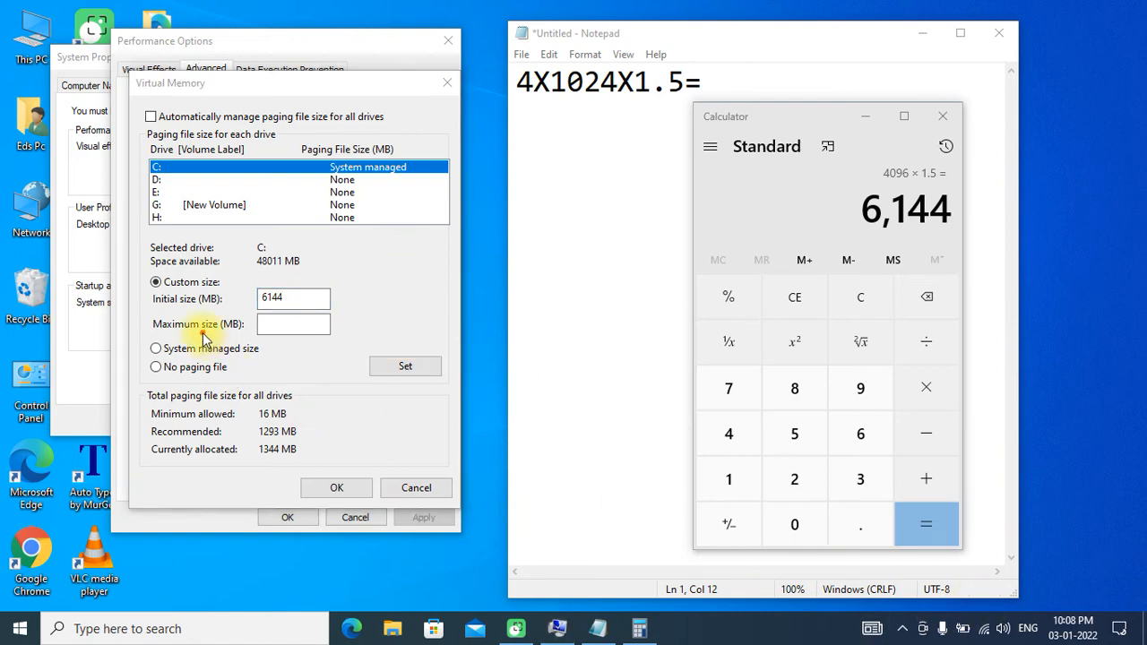
{"action": "mouse_move", "coordinate": [178, 316]}
{"action": "left_mouse_down"}
{"action": "mouse_move", "coordinate": [137, 325]}
{"action": "mouse_move", "coordinate": [247, 342]}
{"action": "mouse_move", "coordinate": [215, 313]}
{"action": "mouse_move", "coordinate": [165, 315]}
{"action": "left_mouse_up"}
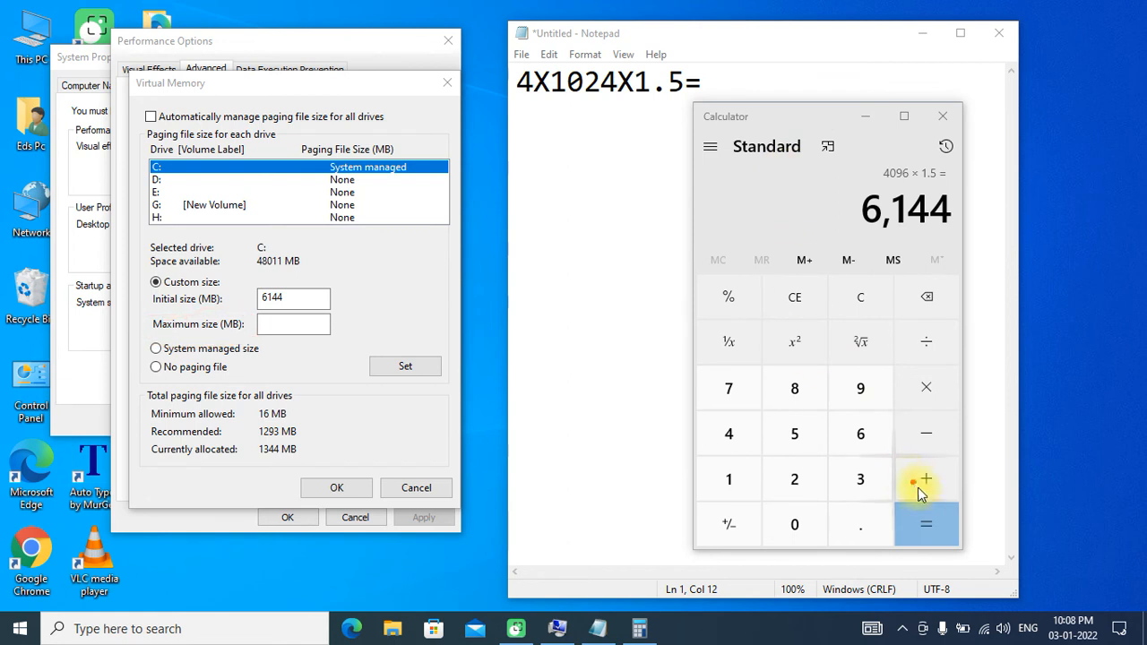
- Complete the calculation in Notepad by adding 6144 after the equals sign
{"action": "left_click", "coordinate": [684, 84]}
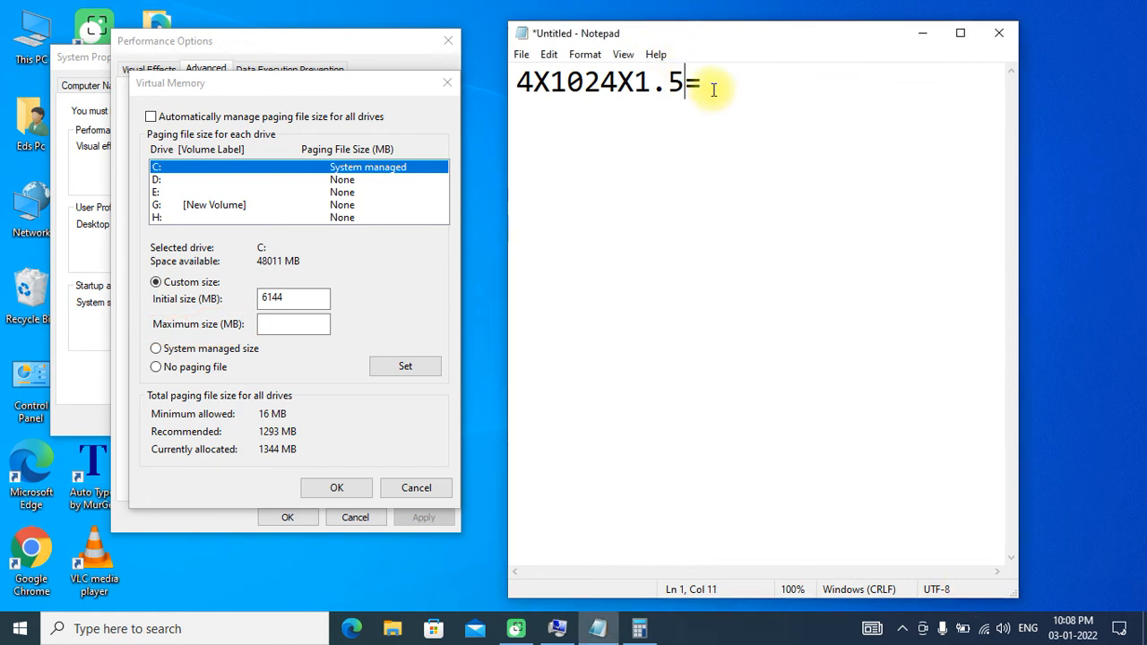
{"action": "left_click", "coordinate": [705, 83]}
{"action": "type", "text": "6144"}
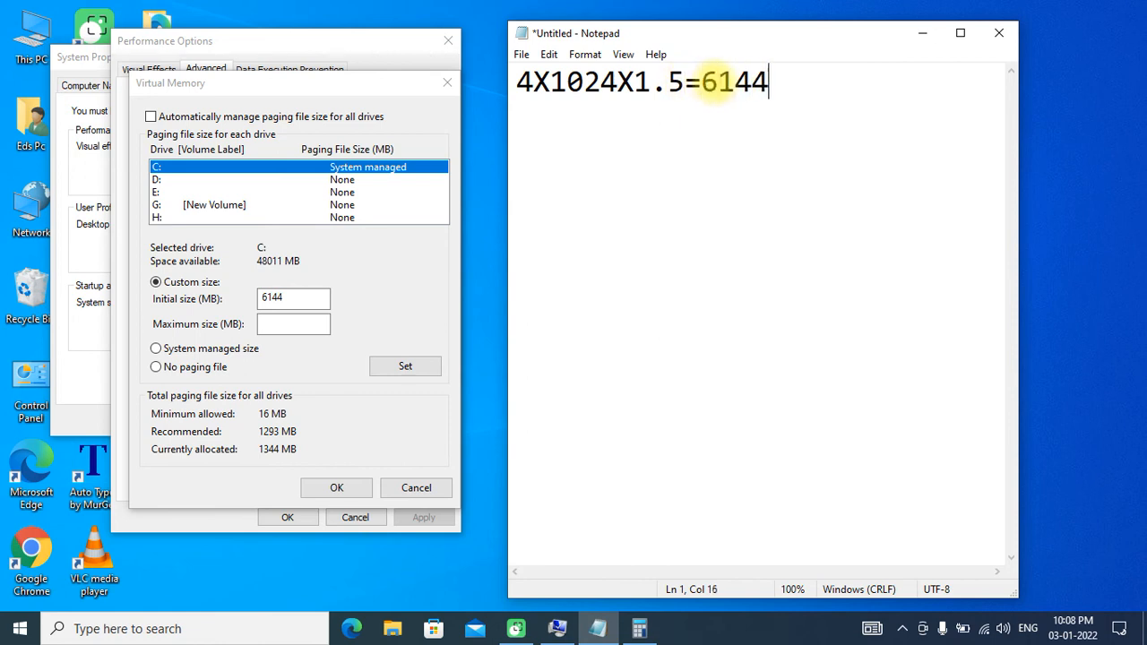
- Write the maximum-size formula 4X1024X3= on a new line below the first calculation in Notepad
{"action": "key", "text": "Return"}
{"action": "type", "text": "4X"}
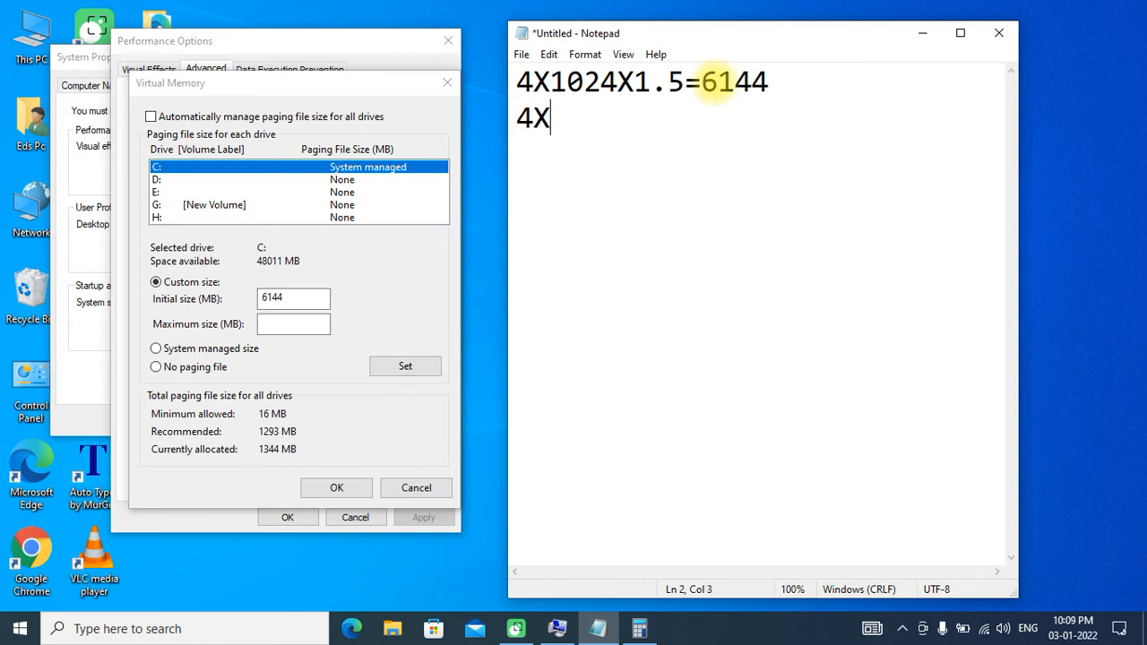
{"action": "type", "text": "1024"}
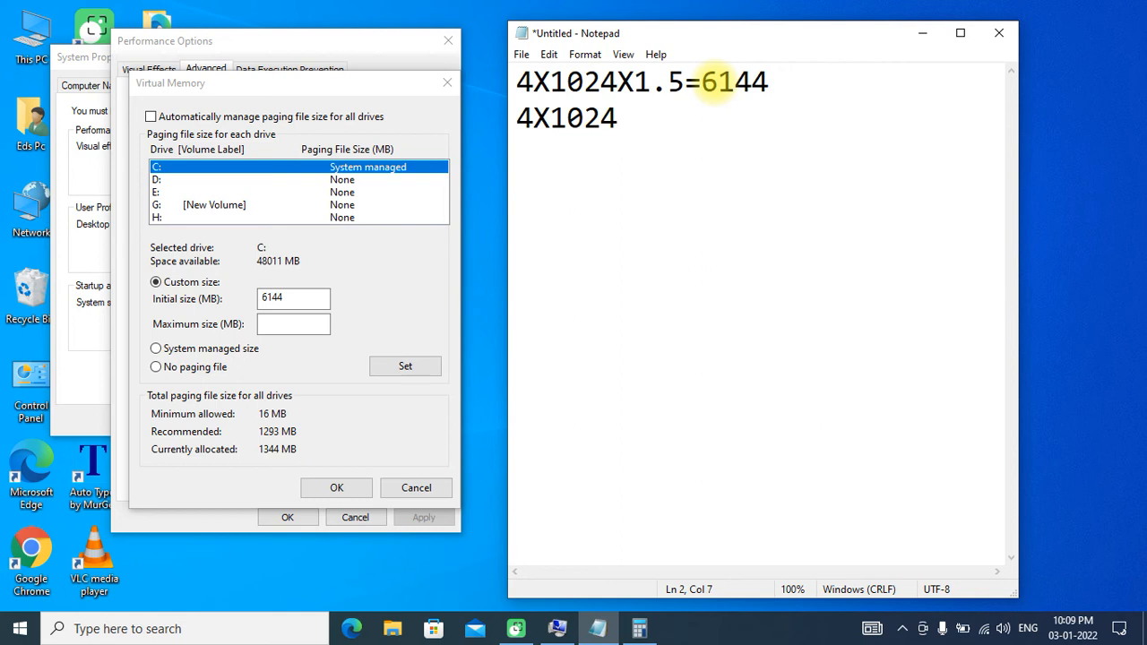
{"action": "type", "text": "X3="}
{"action": "left_click", "coordinate": [298, 325]}
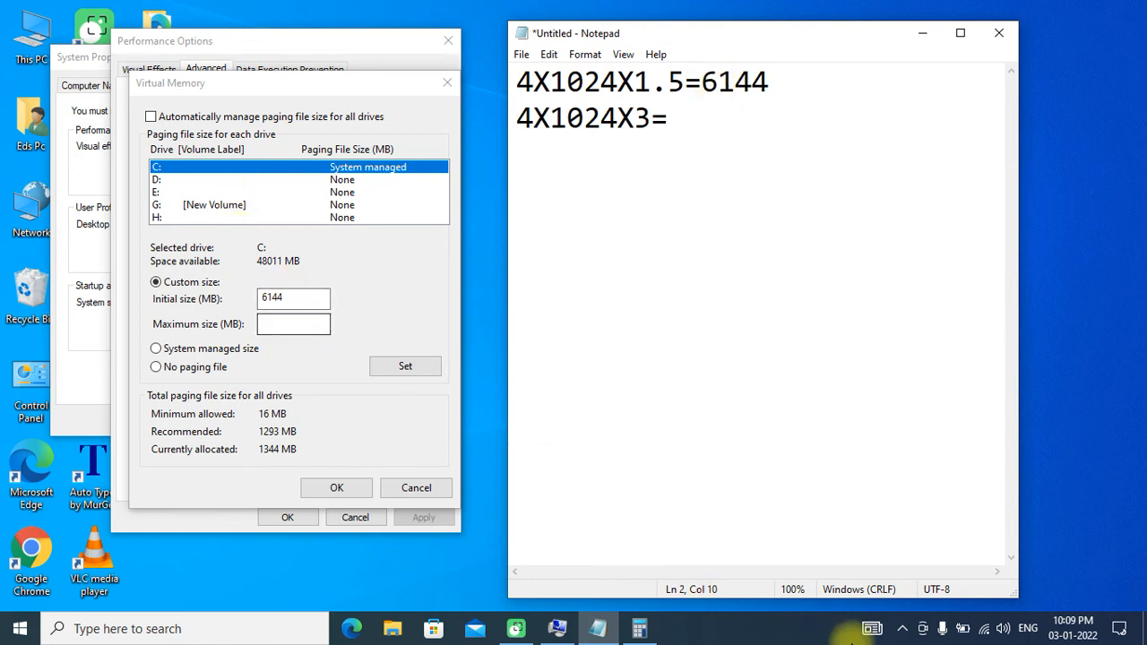
{"action": "mouse_move", "coordinate": [307, 325]}
{"action": "left_mouse_down"}
{"action": "mouse_move", "coordinate": [239, 337]}
{"action": "mouse_move", "coordinate": [319, 341]}
{"action": "mouse_move", "coordinate": [309, 315]}
{"action": "left_mouse_up"}
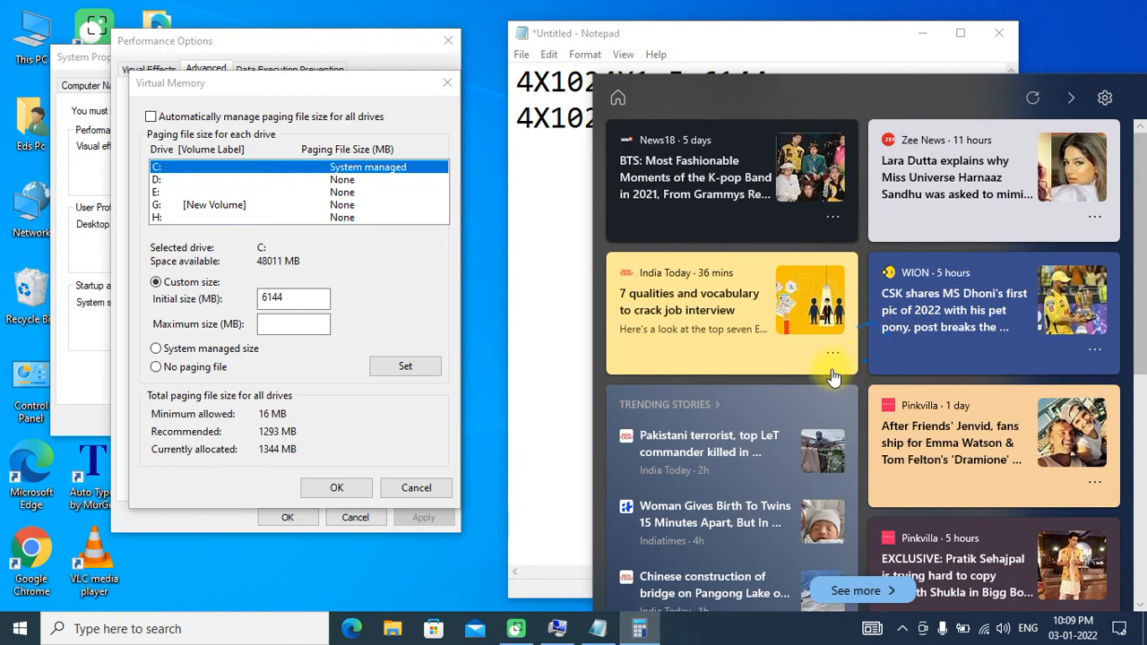
{"action": "left_click", "coordinate": [875, 630]}
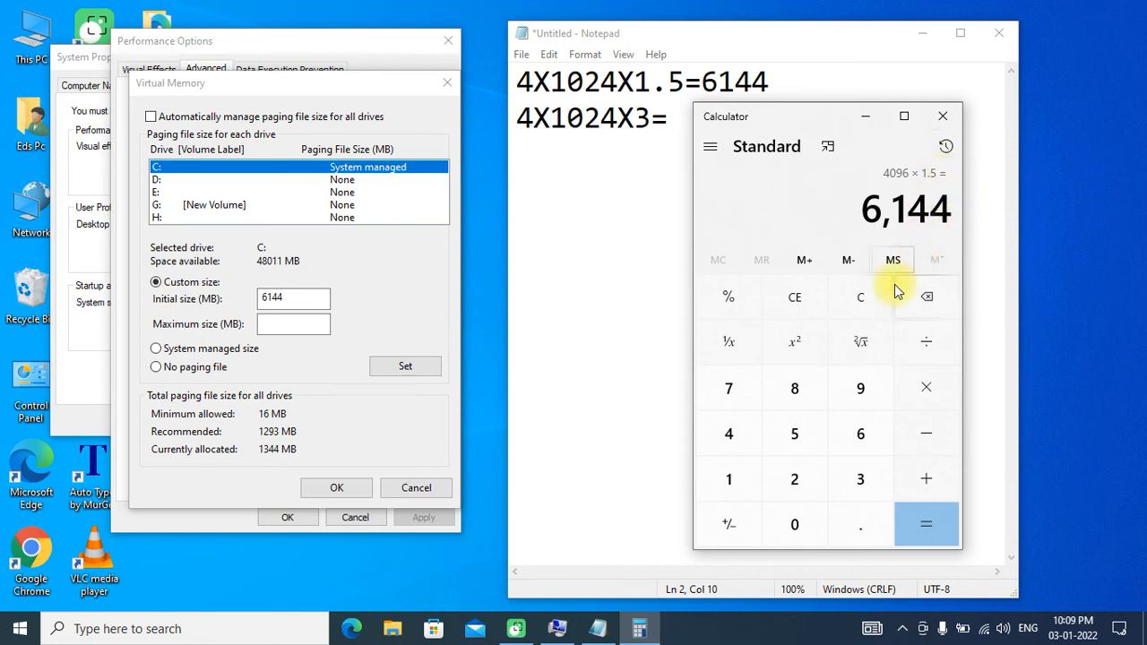
- Clear the previous result in Calculator and calculate 4 × 1024 × 3
{"action": "left_click", "coordinate": [858, 301]}
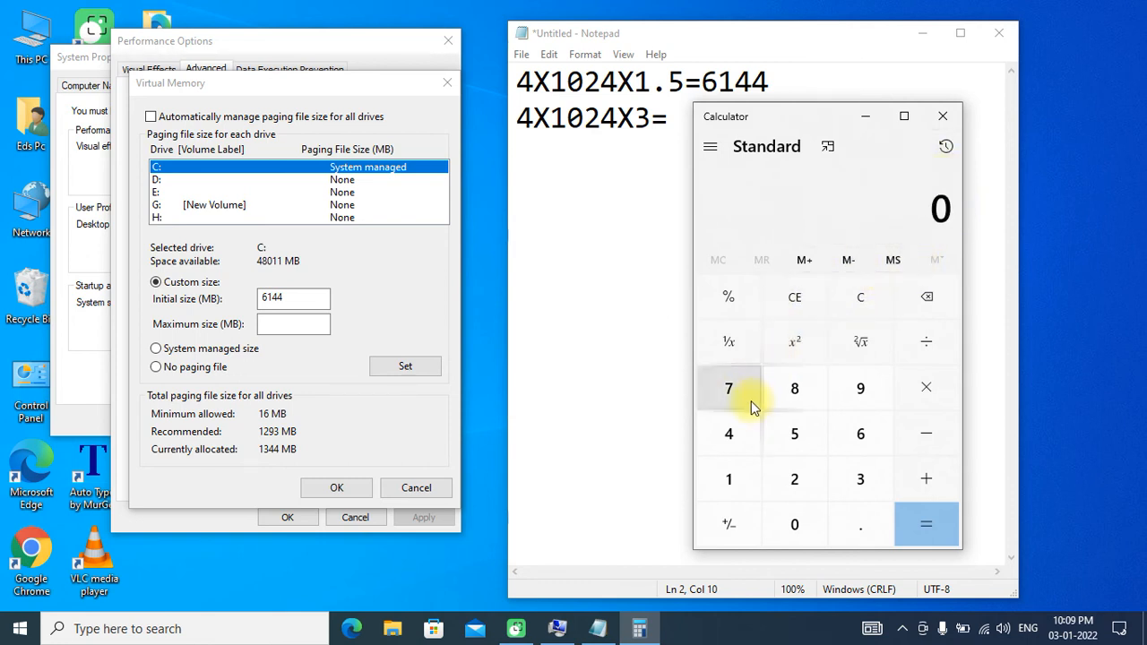
{"action": "left_click", "coordinate": [734, 435]}
{"action": "left_click", "coordinate": [915, 392]}
{"action": "left_click", "coordinate": [796, 475]}
{"action": "left_click", "coordinate": [927, 296]}
{"action": "left_click", "coordinate": [728, 479]}
{"action": "left_click", "coordinate": [791, 514]}
{"action": "left_click", "coordinate": [794, 478]}
{"action": "left_click", "coordinate": [737, 436]}
{"action": "left_click", "coordinate": [928, 398]}
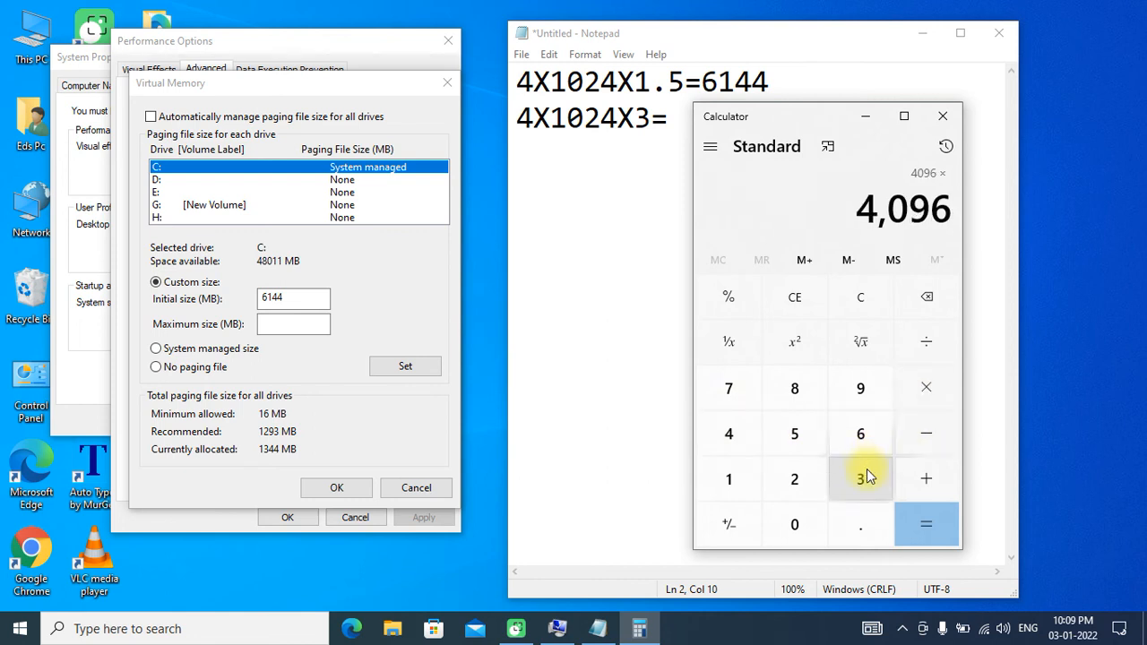
{"action": "left_click", "coordinate": [866, 471]}
{"action": "left_click", "coordinate": [923, 515]}
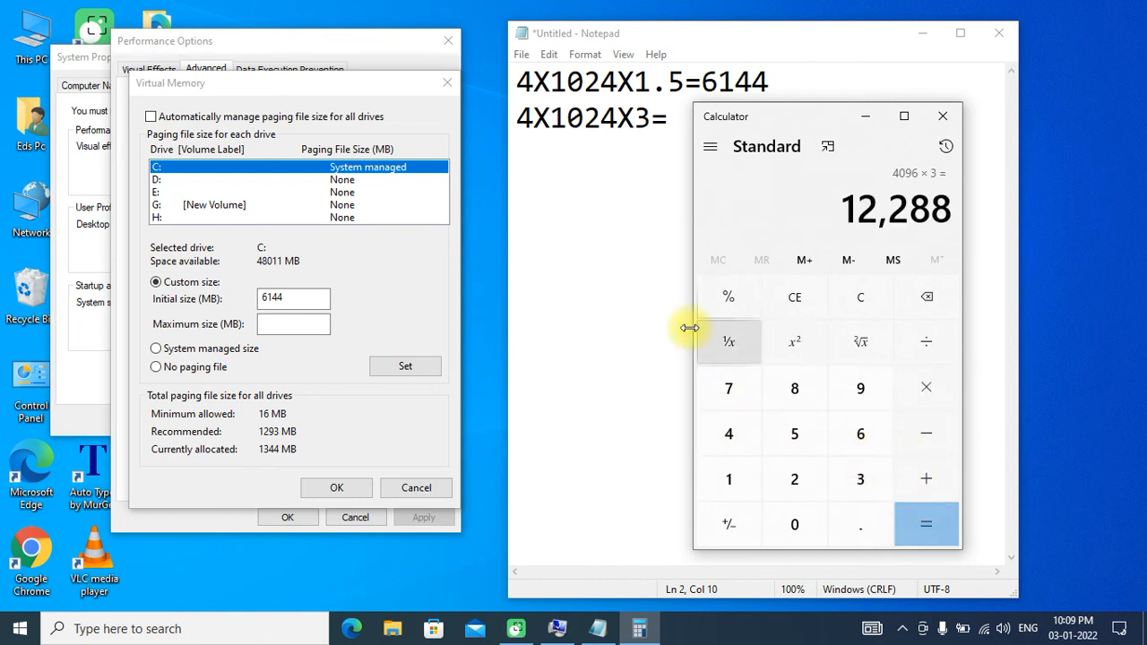
- Set the custom maximum paging file size for drive C: to 12288 MB, accept the Virtual Memory dialog and dismiss the restart notice
{"action": "left_click", "coordinate": [293, 325]}
{"action": "type", "text": "12"}
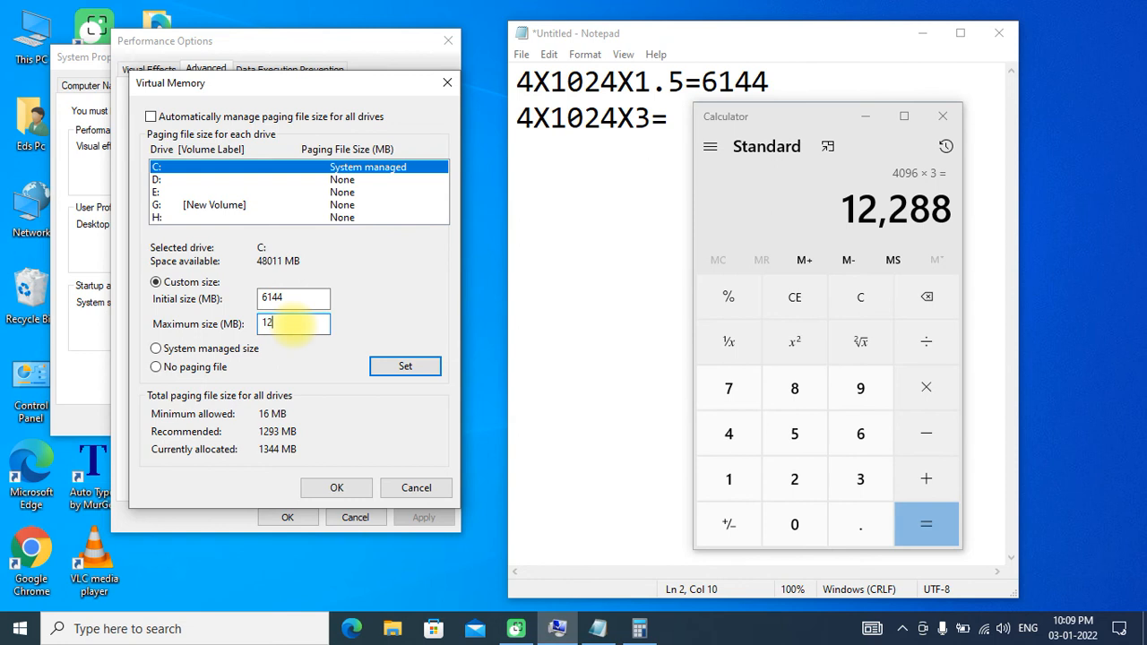
{"action": "type", "text": ",228"}
{"action": "key", "text": "BackSpace"}
{"action": "key", "text": "BackSpace"}
{"action": "key", "text": "BackSpace"}
{"action": "type", "text": "288"}
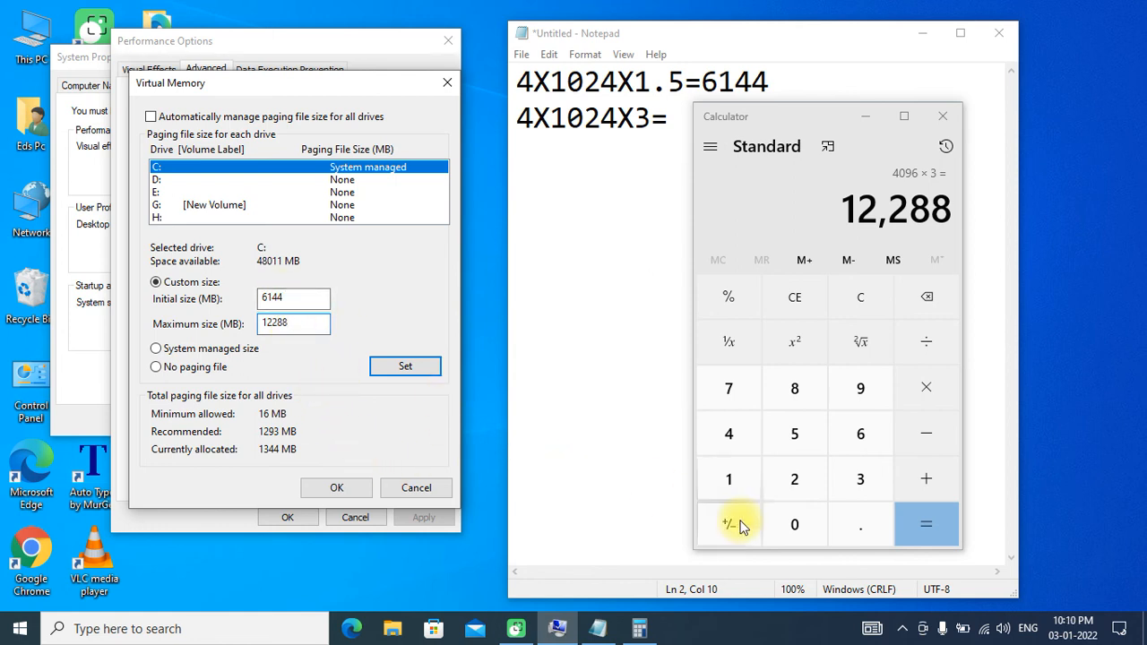
{"action": "left_click", "coordinate": [361, 489]}
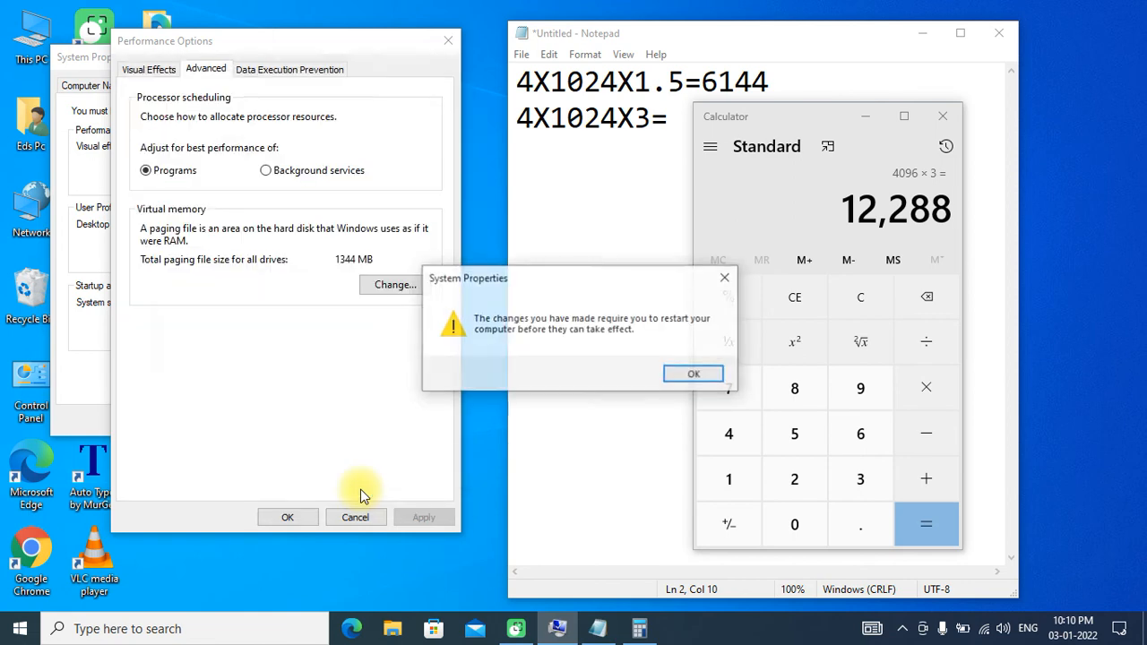
{"action": "left_click", "coordinate": [694, 375]}
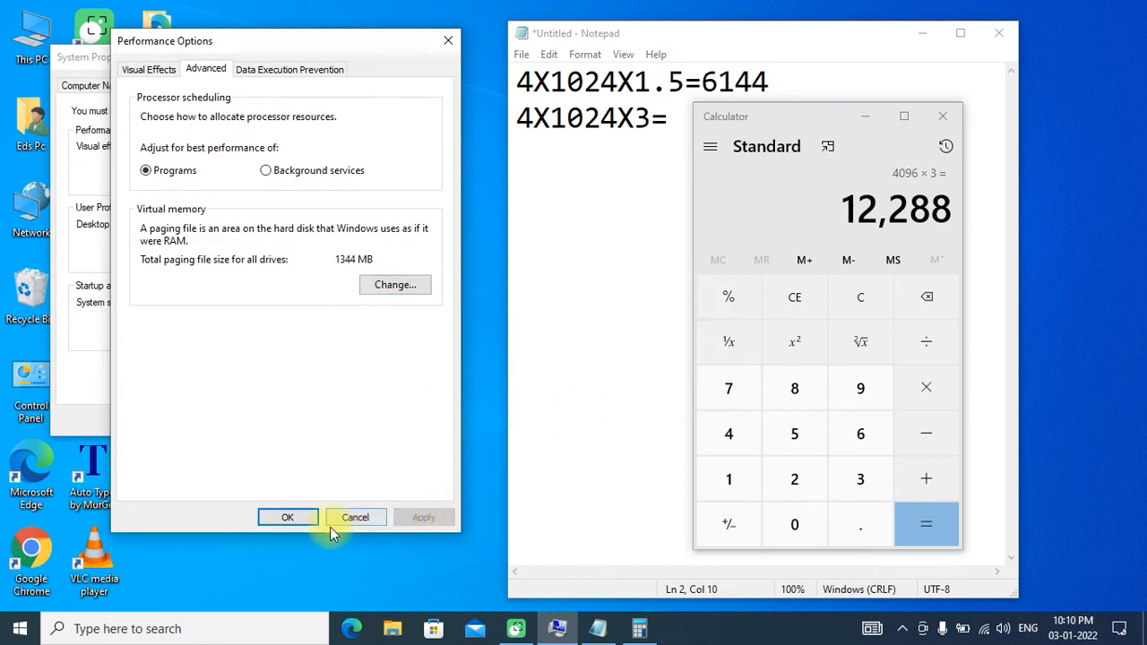
{"action": "left_click", "coordinate": [385, 287]}
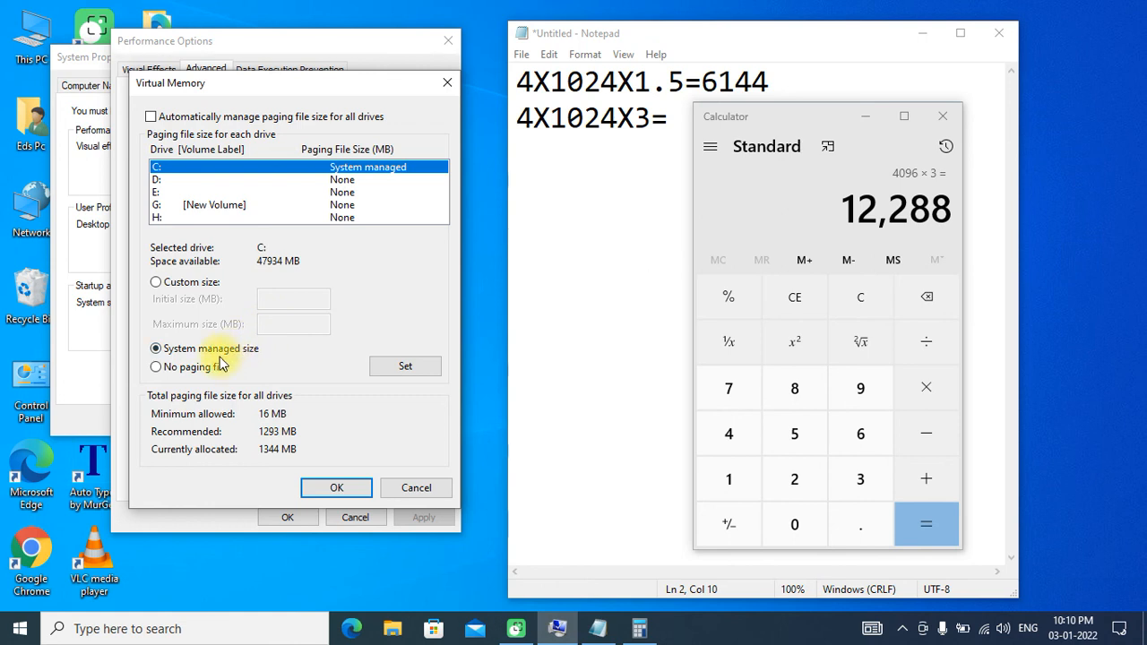
{"action": "left_click", "coordinate": [156, 282]}
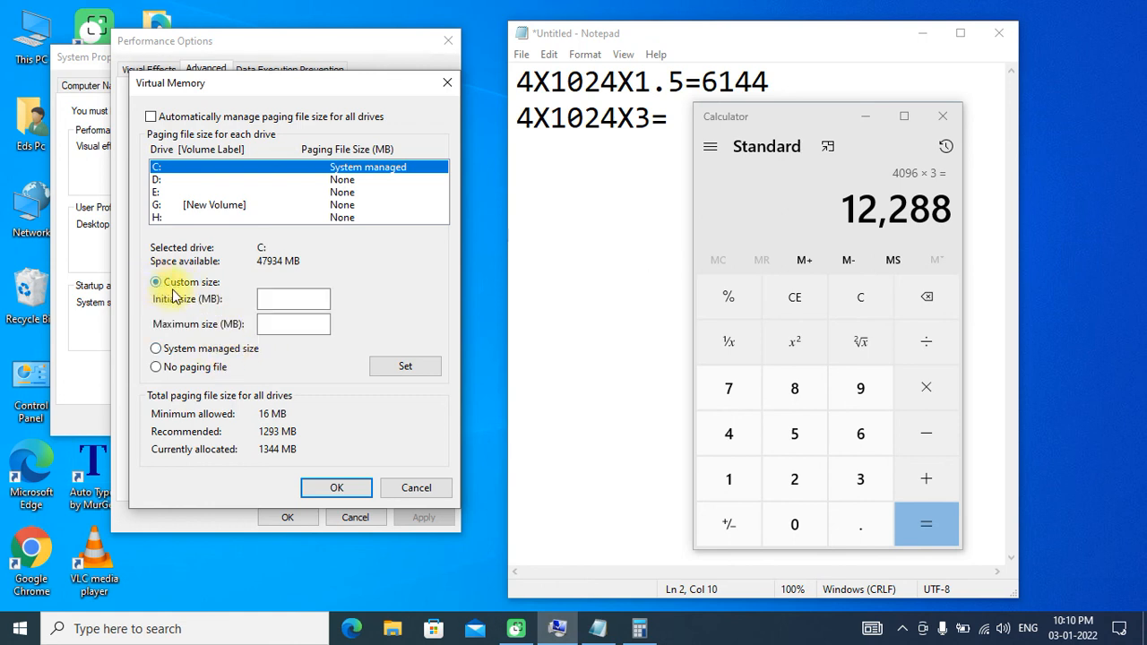
{"action": "left_click", "coordinate": [277, 302]}
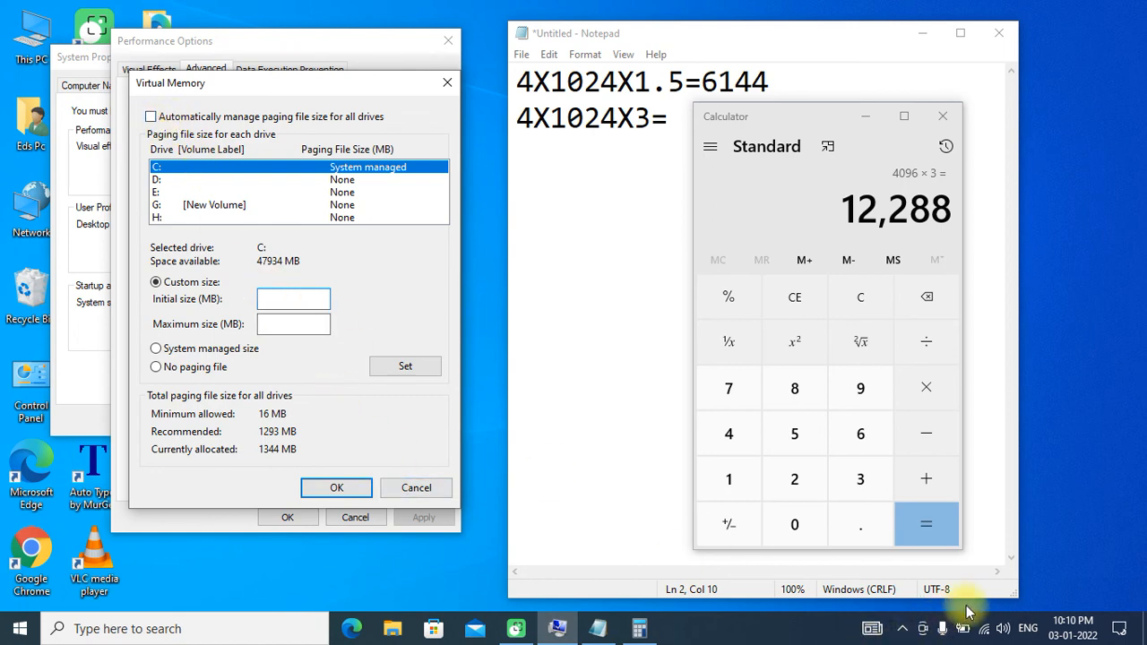
{"action": "left_click", "coordinate": [887, 571]}
{"action": "mouse_move", "coordinate": [295, 251]}
{"action": "left_mouse_down"}
{"action": "mouse_move", "coordinate": [264, 250]}
{"action": "mouse_move", "coordinate": [237, 267]}
{"action": "mouse_move", "coordinate": [312, 272]}
{"action": "mouse_move", "coordinate": [303, 263]}
{"action": "left_mouse_up"}
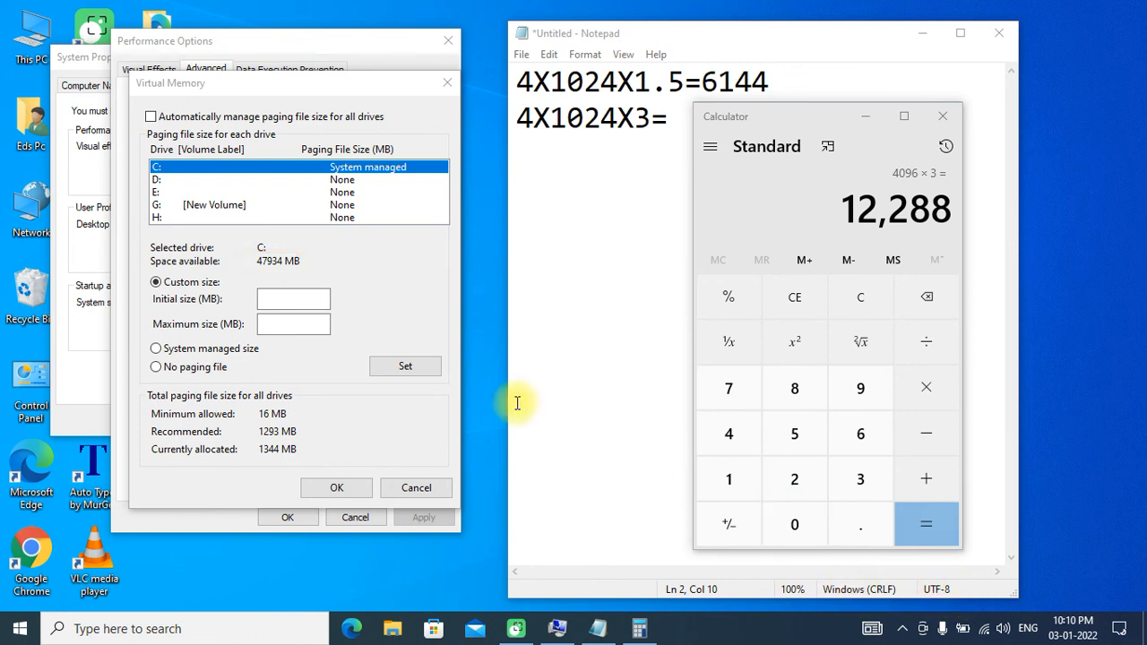
{"action": "left_click", "coordinate": [157, 350]}
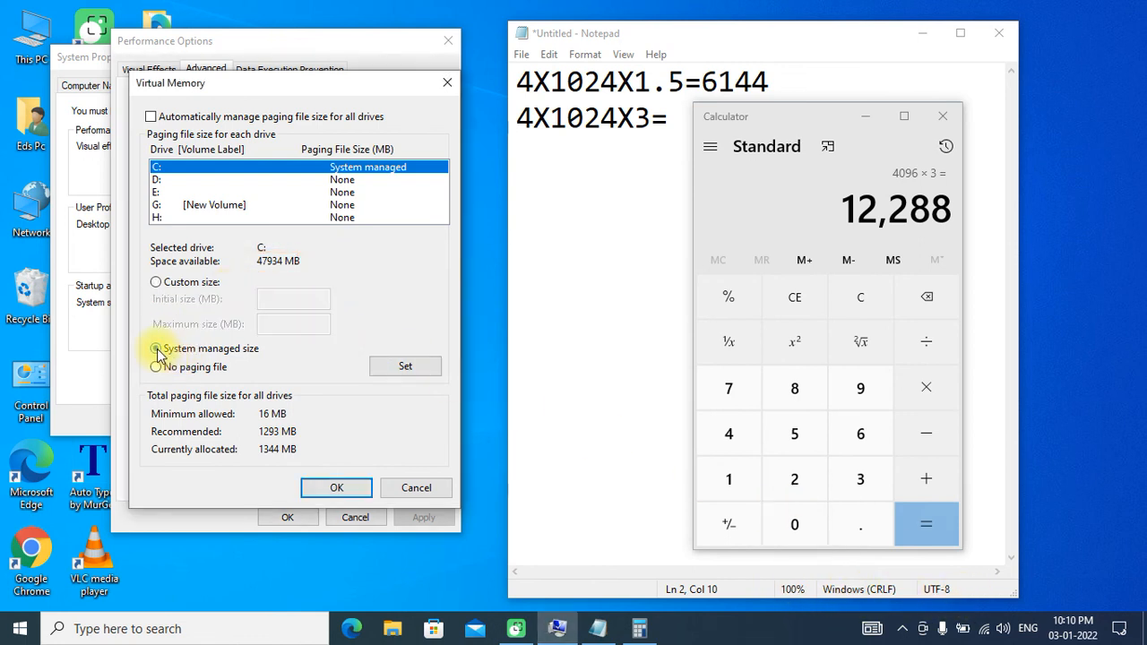
{"action": "left_click", "coordinate": [410, 492]}
- Accept and close the Performance Options and System Properties dialogs
{"action": "left_click", "coordinate": [296, 516]}
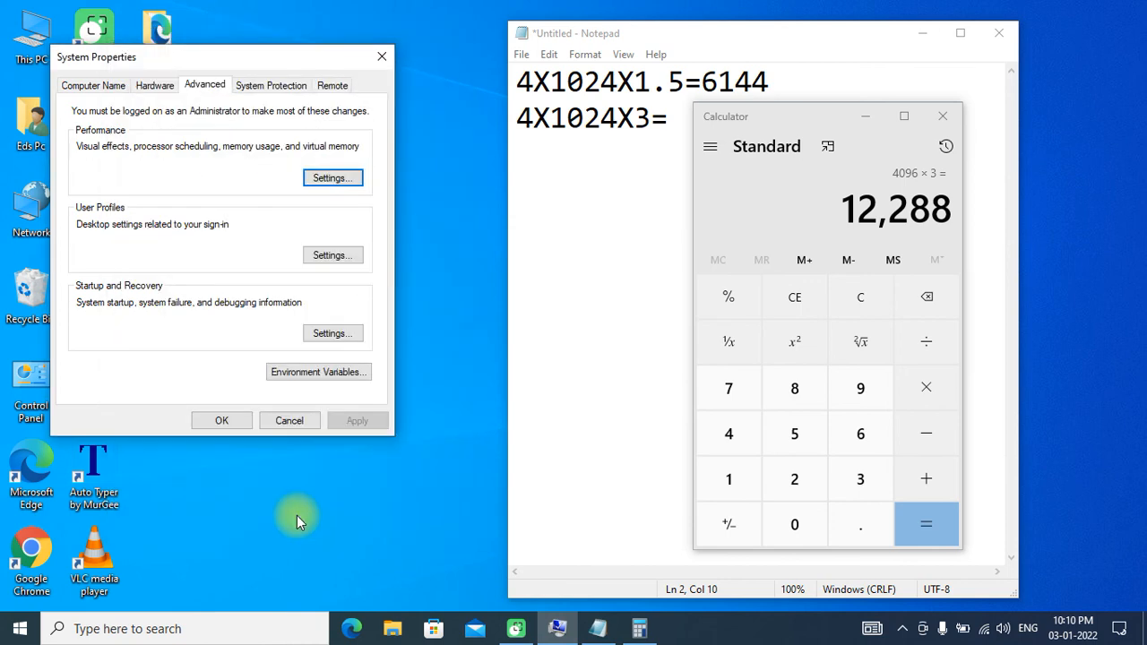
{"action": "left_click", "coordinate": [220, 418]}
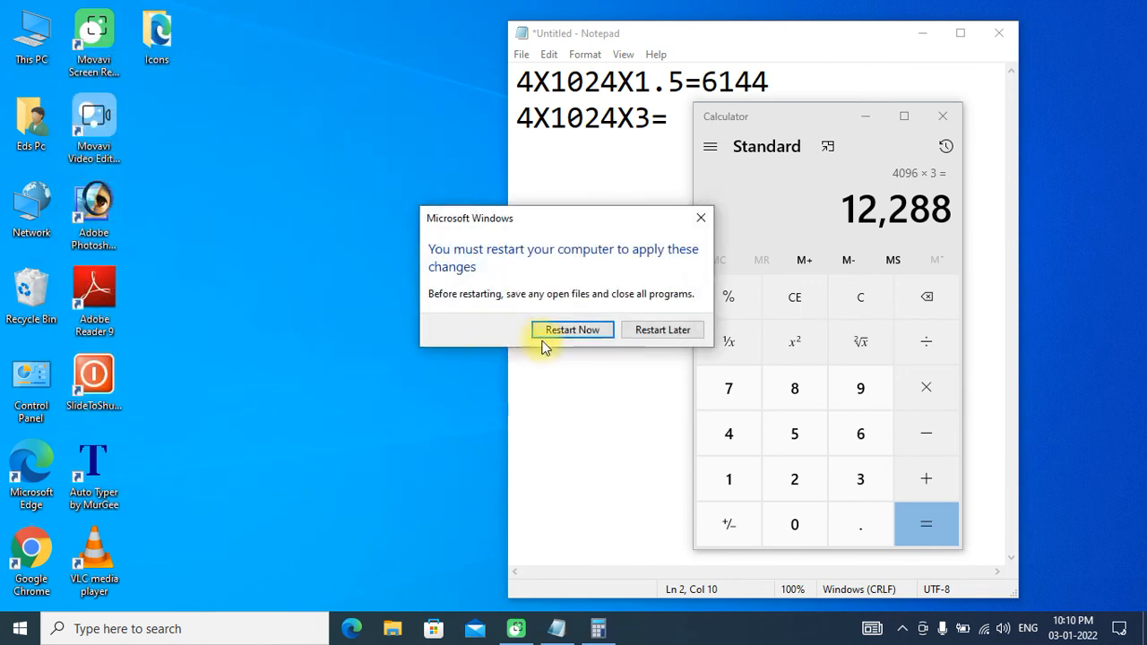
{"action": "left_click", "coordinate": [977, 612]}
{"action": "mouse_move", "coordinate": [610, 310]}
{"action": "left_mouse_down"}
{"action": "mouse_move", "coordinate": [508, 324]}
{"action": "mouse_move", "coordinate": [567, 377]}
{"action": "mouse_move", "coordinate": [614, 360]}
{"action": "left_mouse_up"}
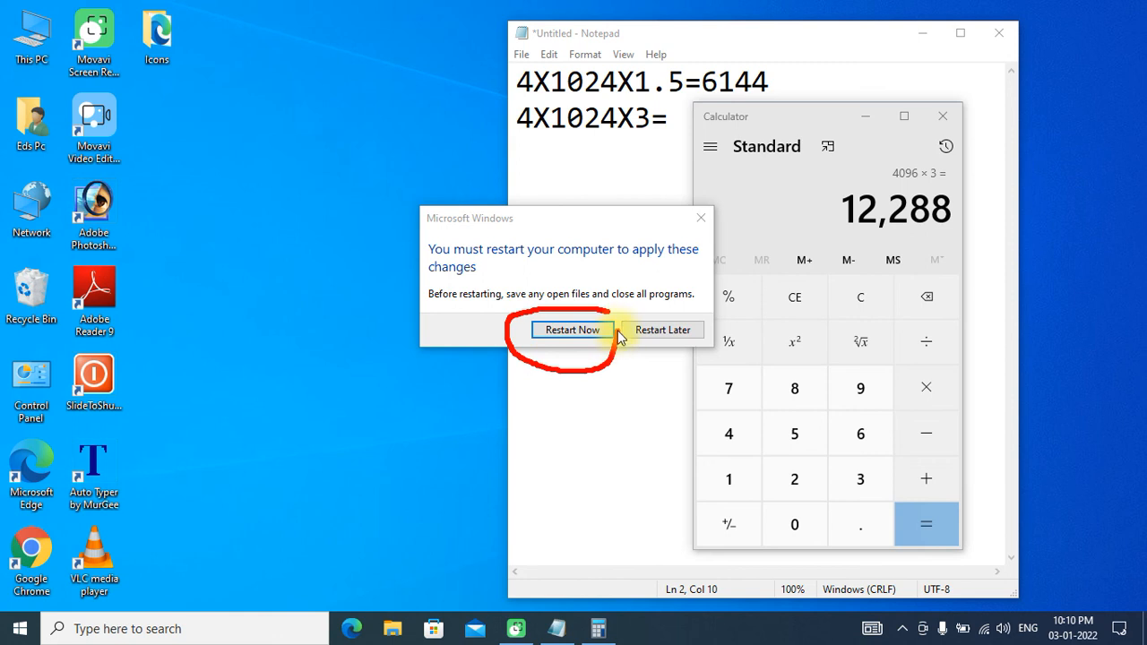
{"action": "mouse_move", "coordinate": [605, 311]}
{"action": "left_mouse_down"}
{"action": "mouse_move", "coordinate": [532, 325]}
{"action": "mouse_move", "coordinate": [527, 339]}
{"action": "left_mouse_up"}
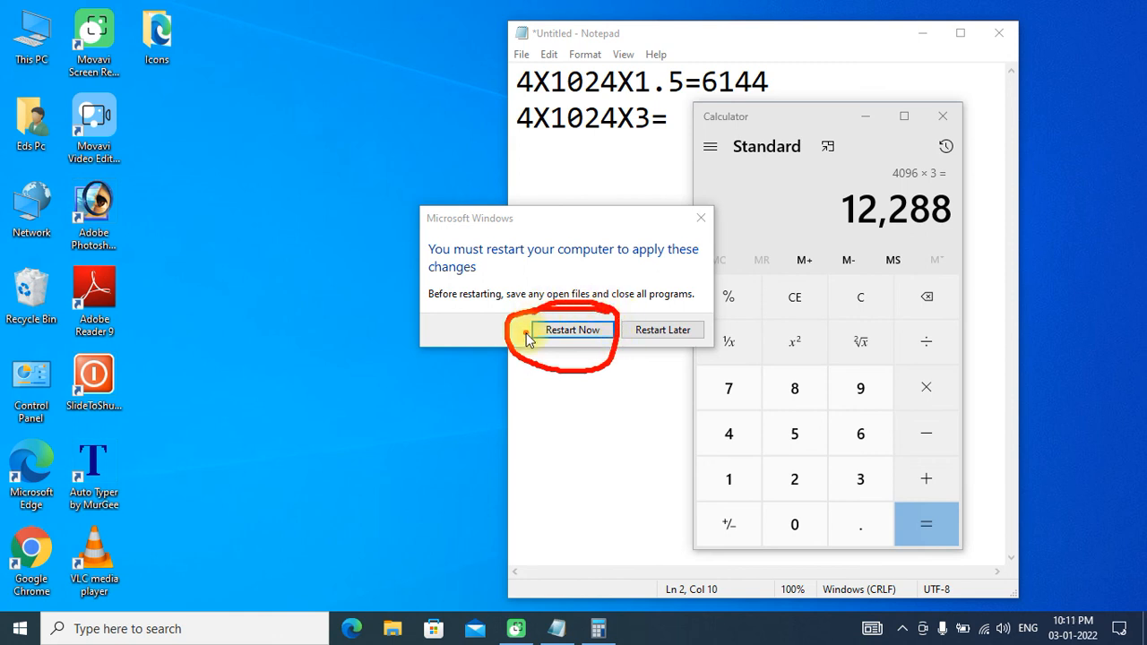